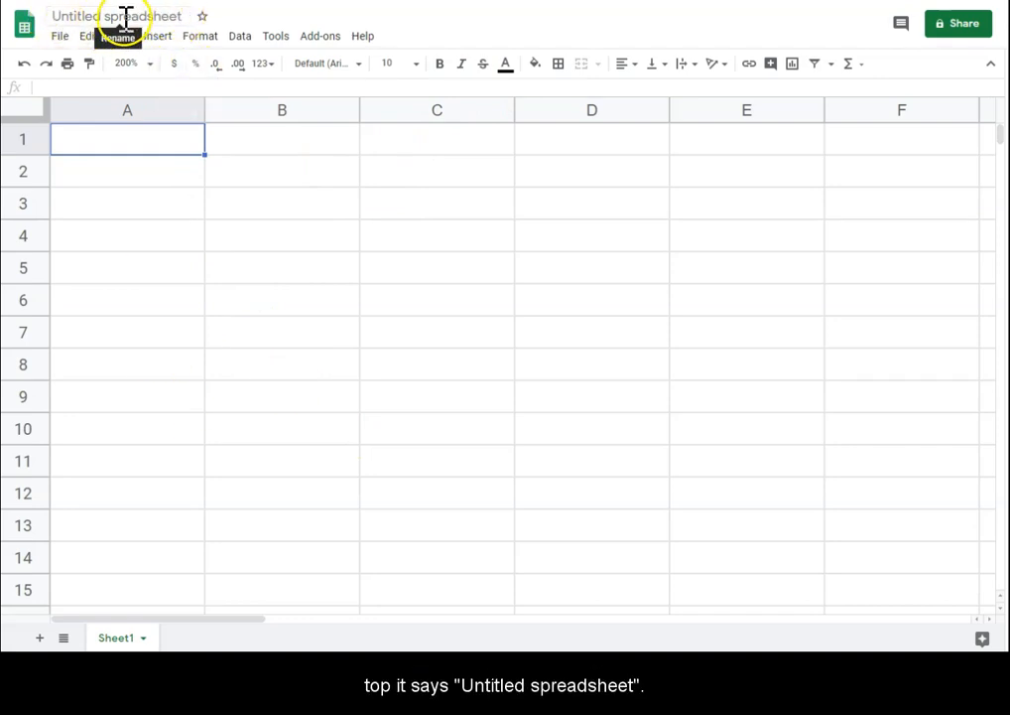
# Rename the untitled spreadsheet as "Inventory List".
pyautogui.click(119, 16)
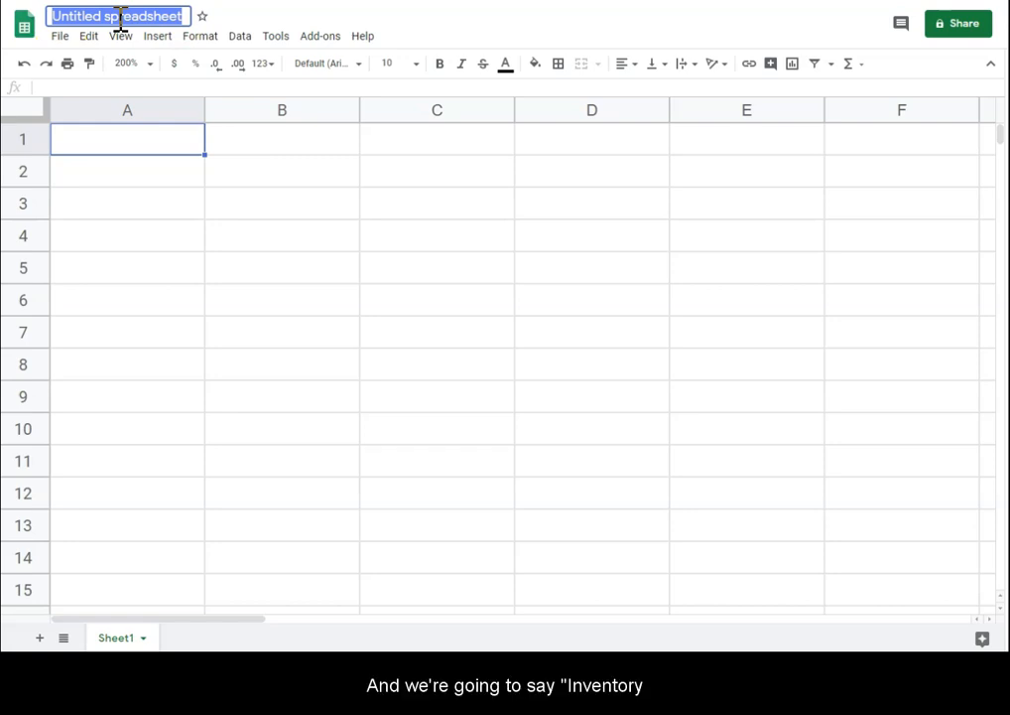
pyautogui.write('Inventory List')
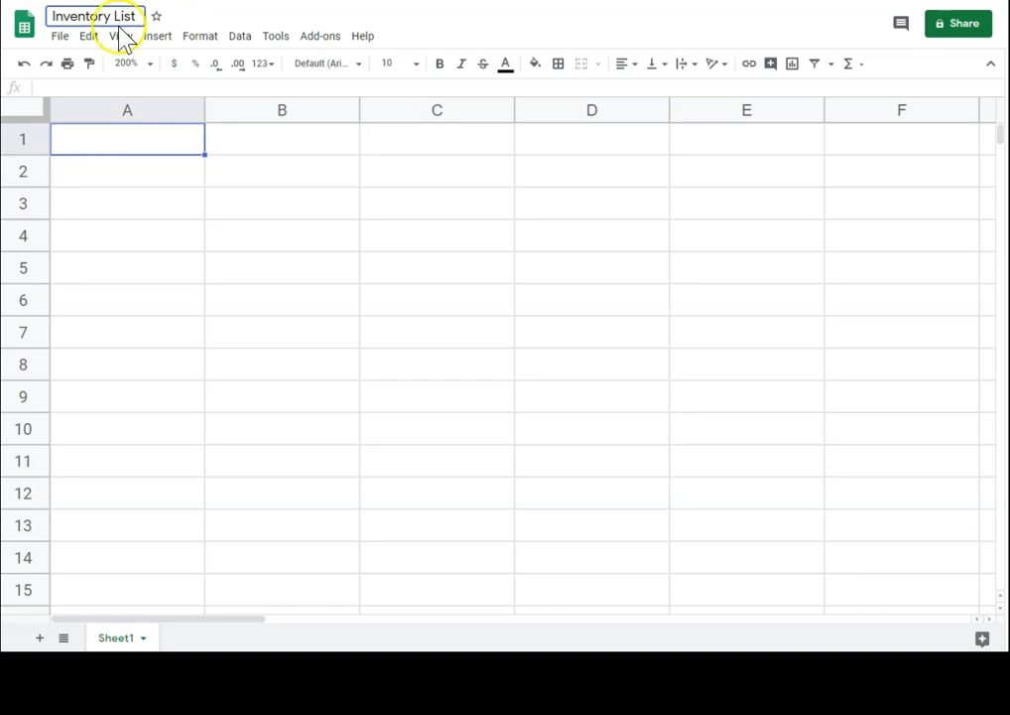
pyautogui.click(124, 162)
# Enter the title "Inventory List" in cell A1.
pyautogui.click(169, 142)
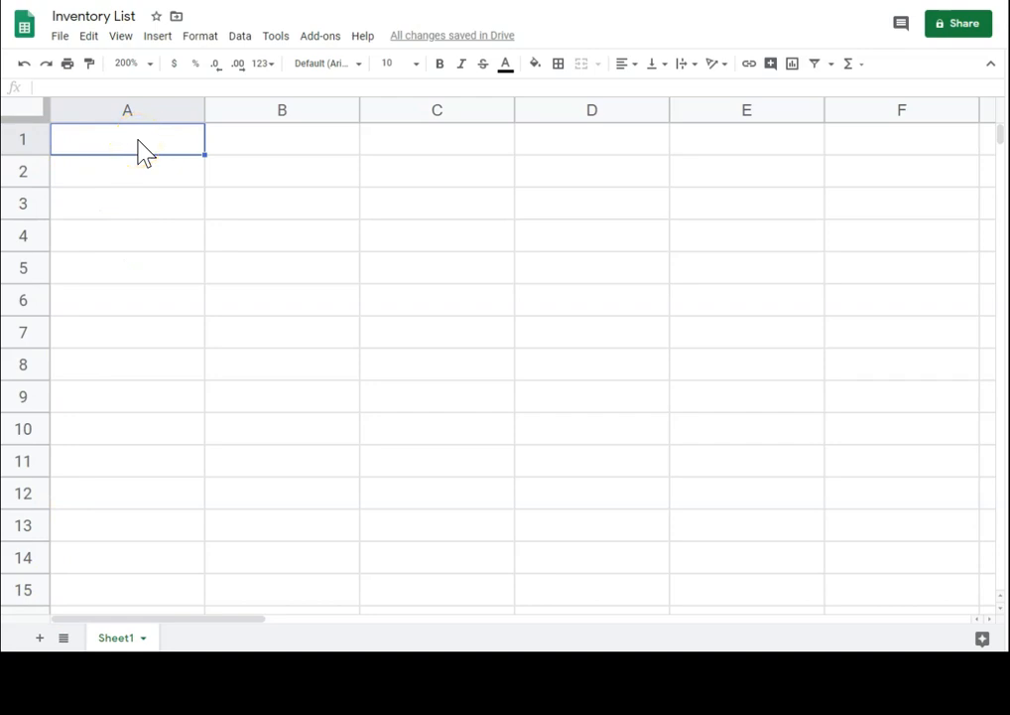
pyautogui.write('Inventory')
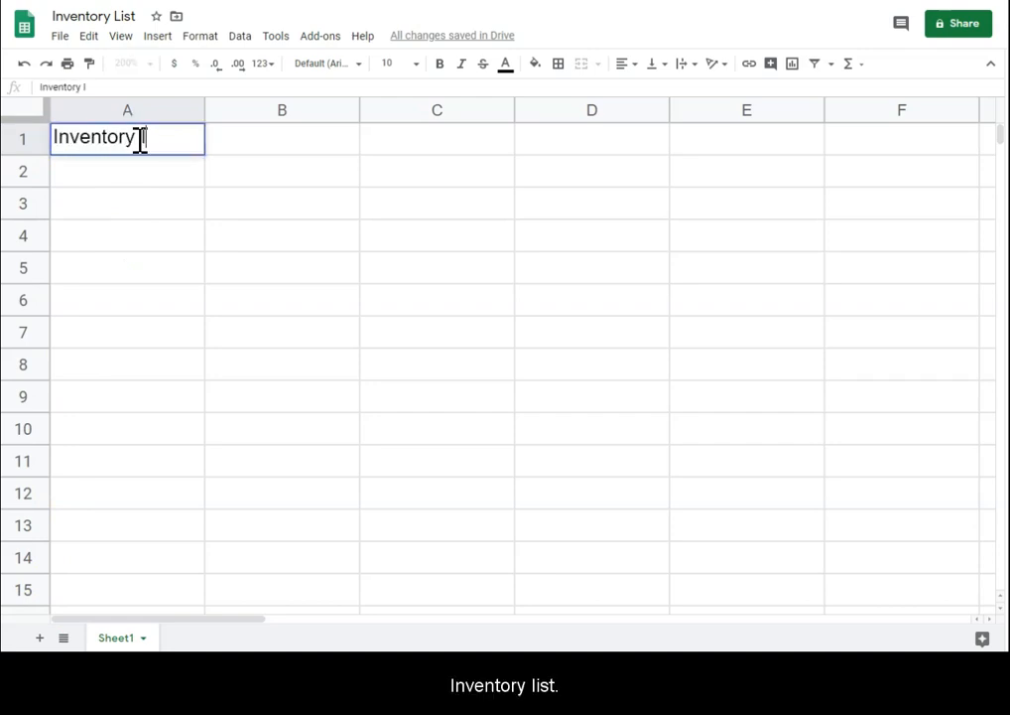
pyautogui.write(' Lust')
pyautogui.press('BackSpace')
pyautogui.press('BackSpace')
pyautogui.press('BackSpace')
pyautogui.write('i')
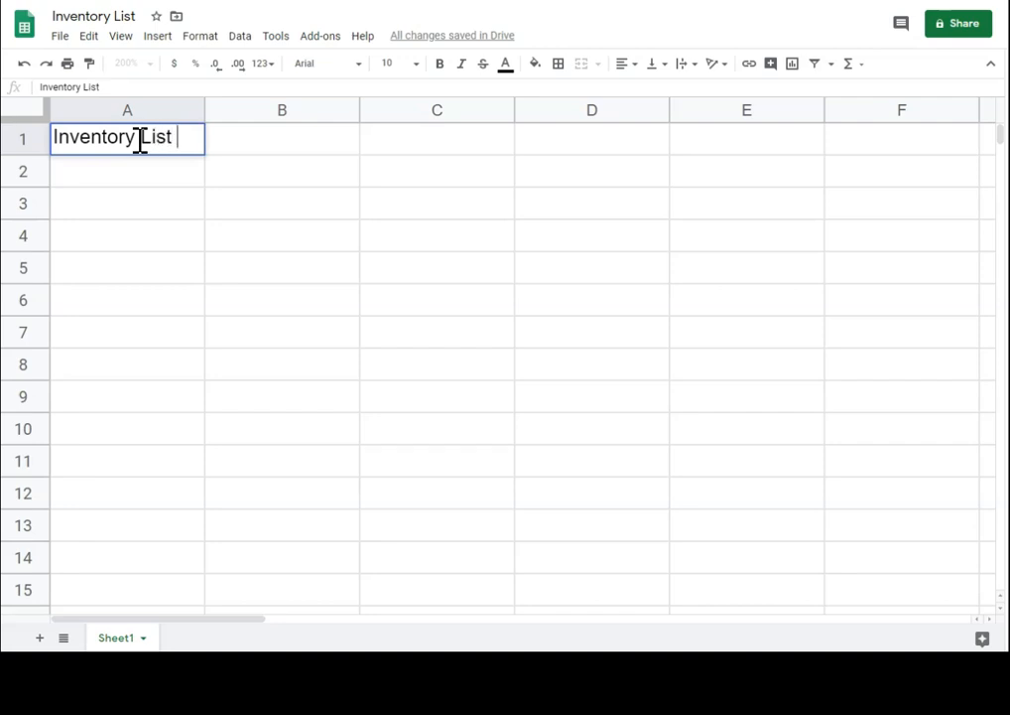
pyautogui.write('st')
pyautogui.press('Return')
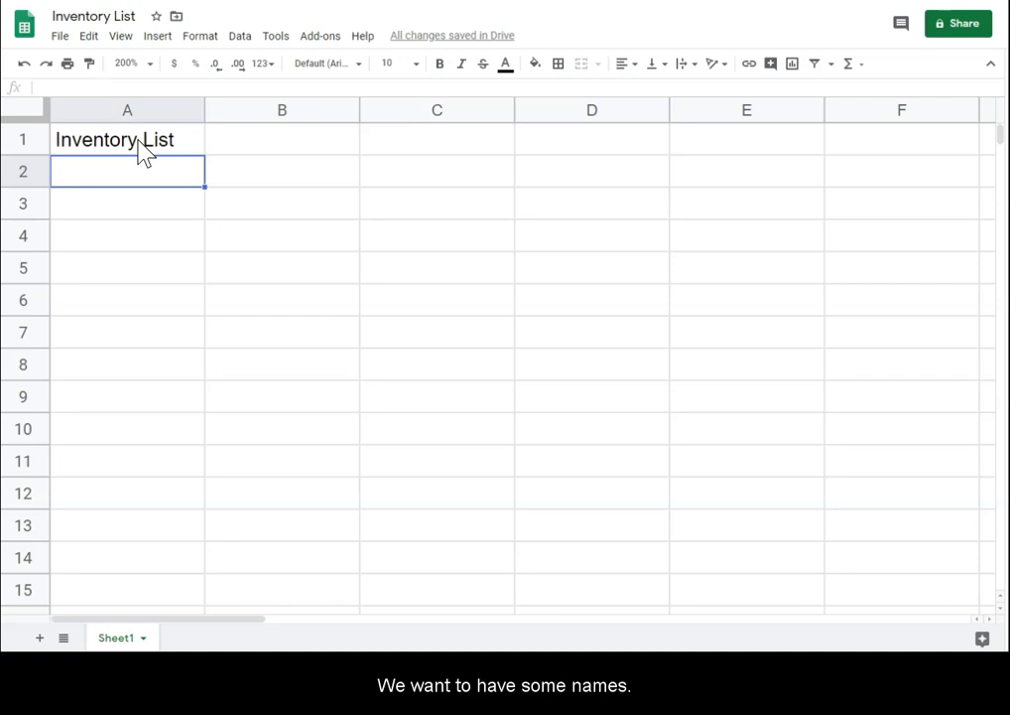
# Enter the column headers "Description" in A2 and "Quantity" in B2.
pyautogui.click(136, 159)
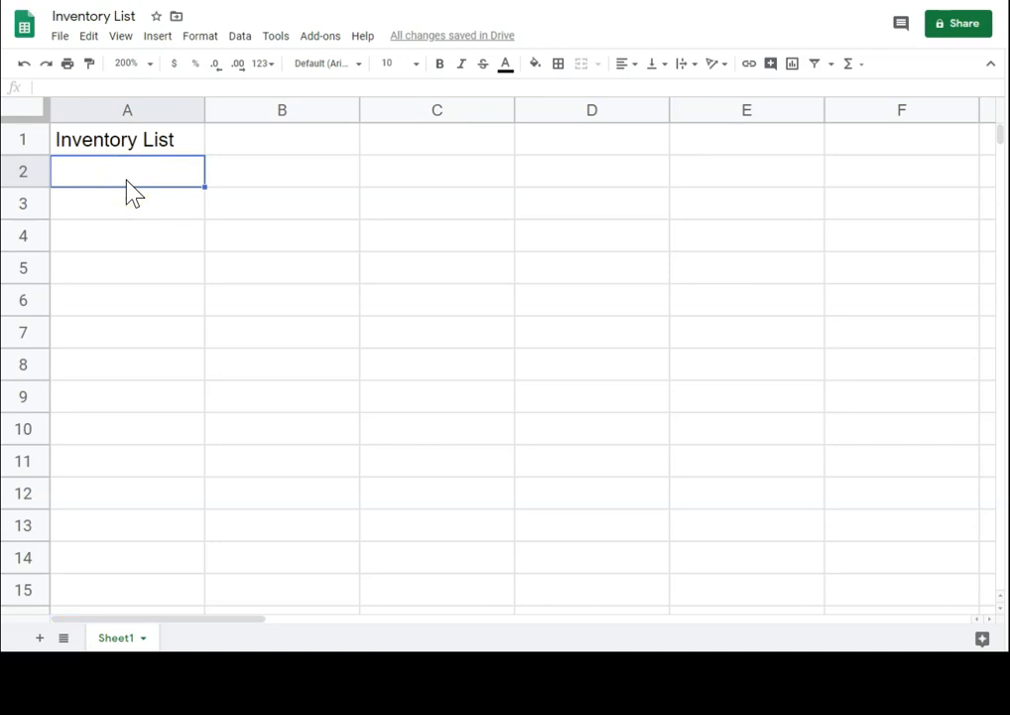
pyautogui.write('Decs')
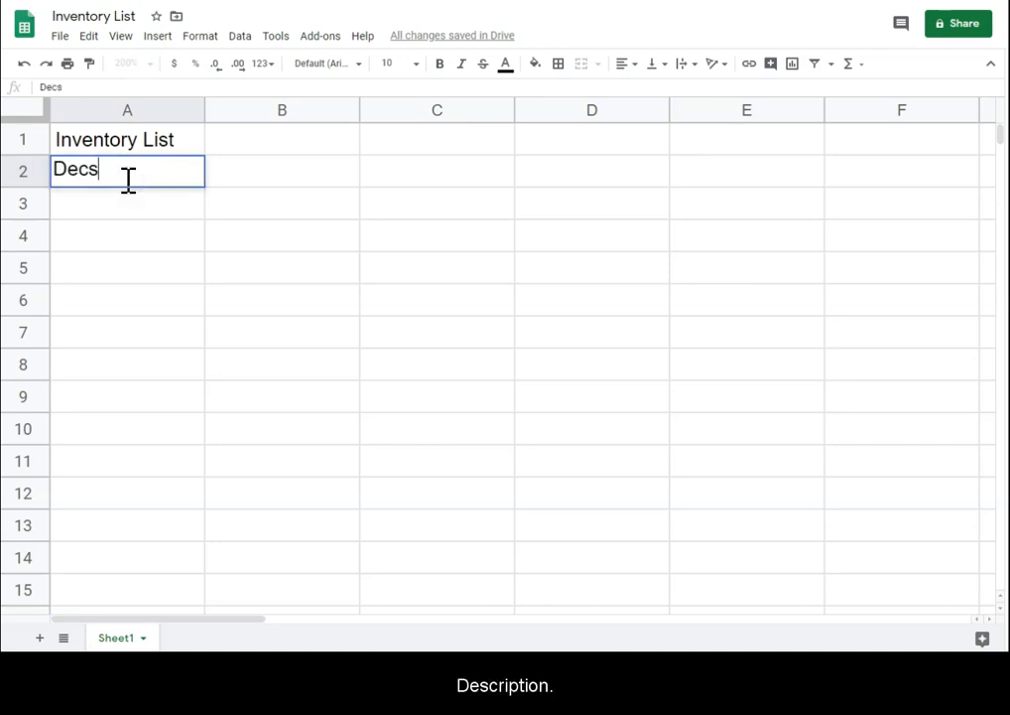
pyautogui.press('BackSpace')
pyautogui.write('scrib')
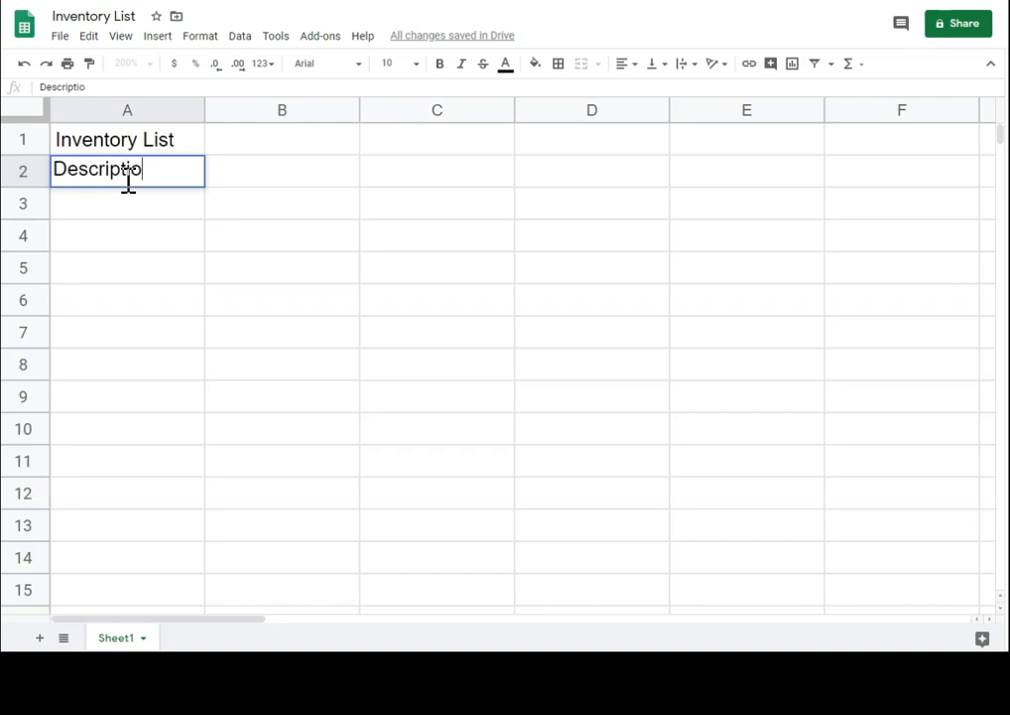
pyautogui.press('Tab')
pyautogui.write('Q')
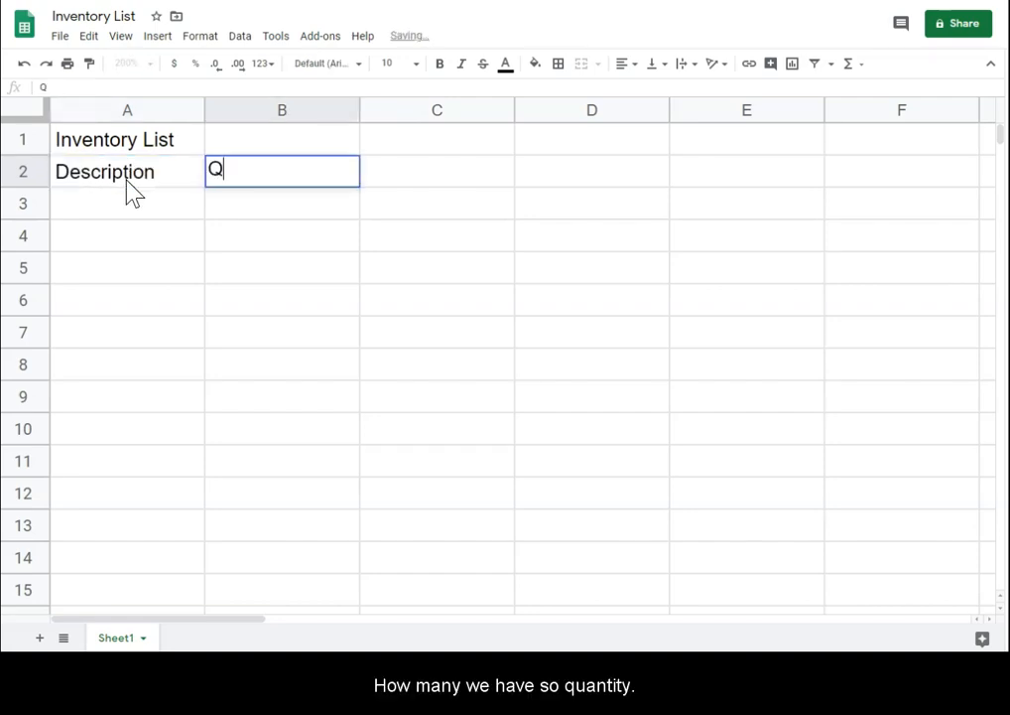
pyautogui.write('ya')
pyautogui.press('BackSpace')
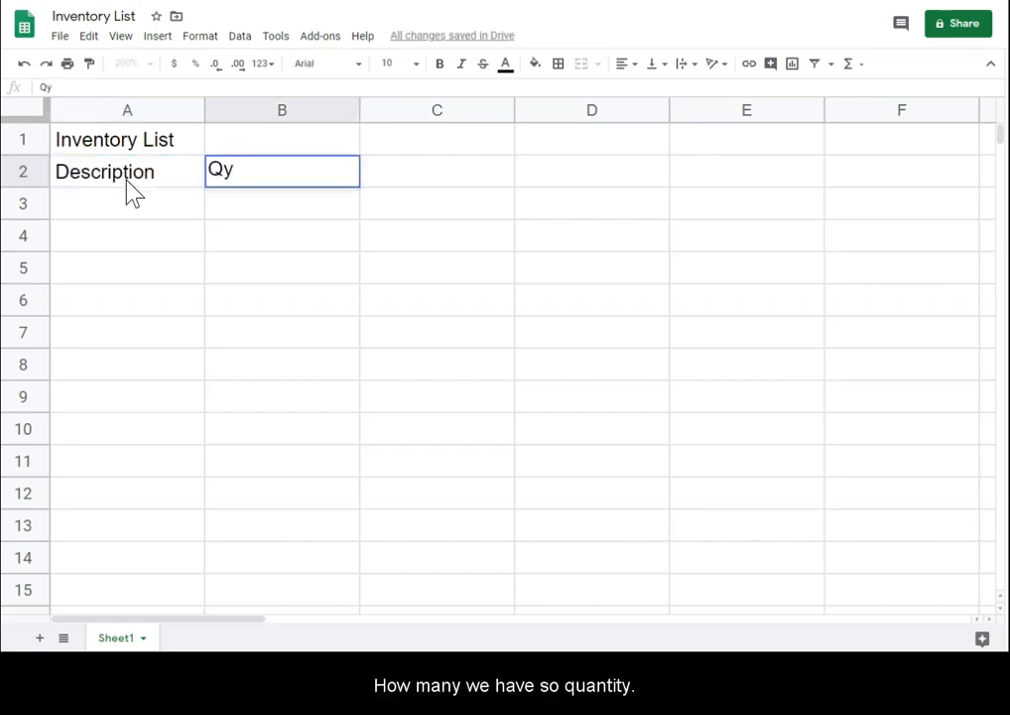
pyautogui.press('BackSpace')
pyautogui.write('un')
pyautogui.write('ntity')
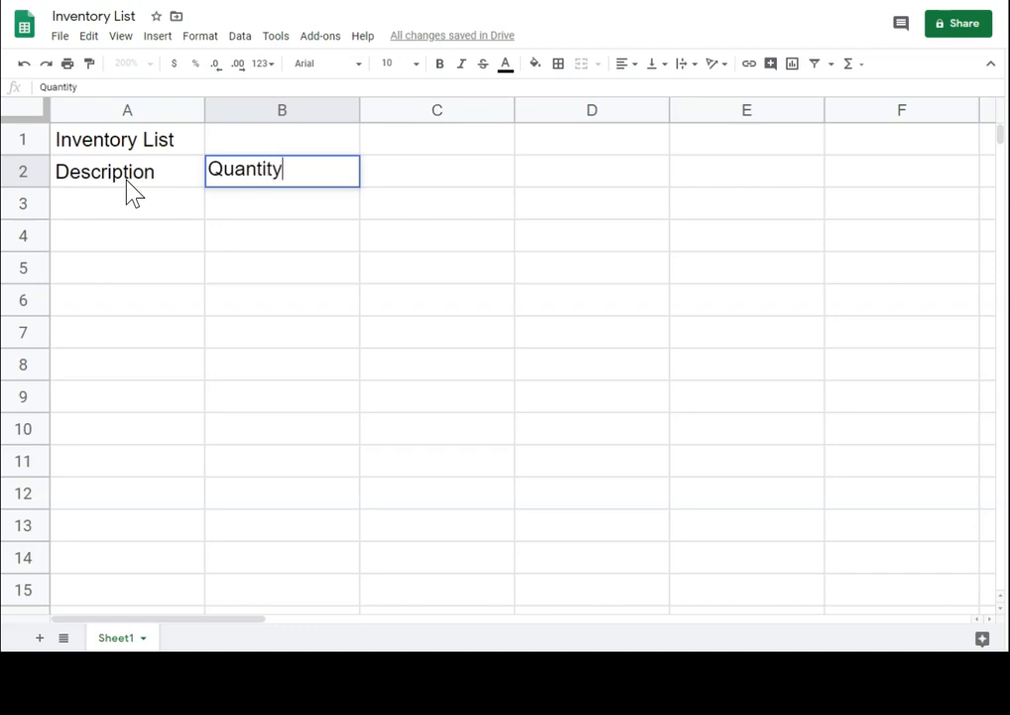
# Add the headers "Cost", "Inventory Value" and "Reorder" in cells C2 to E2.
pyautogui.press('Tab')
pyautogui.write('Cost')
pyautogui.press('Tab')
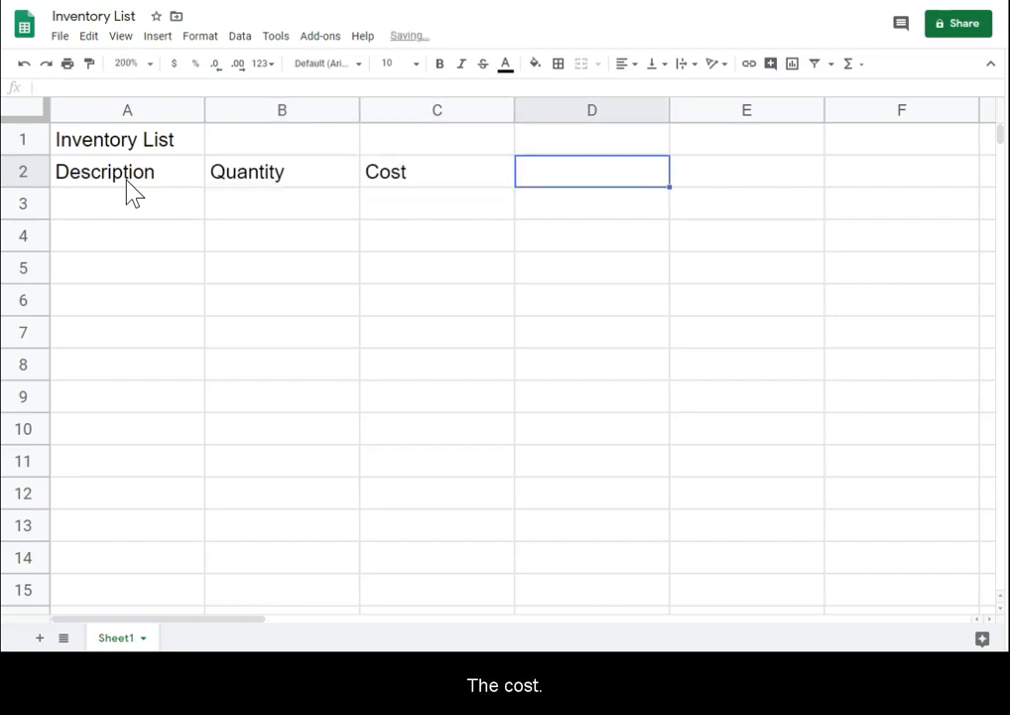
pyautogui.write('Inve')
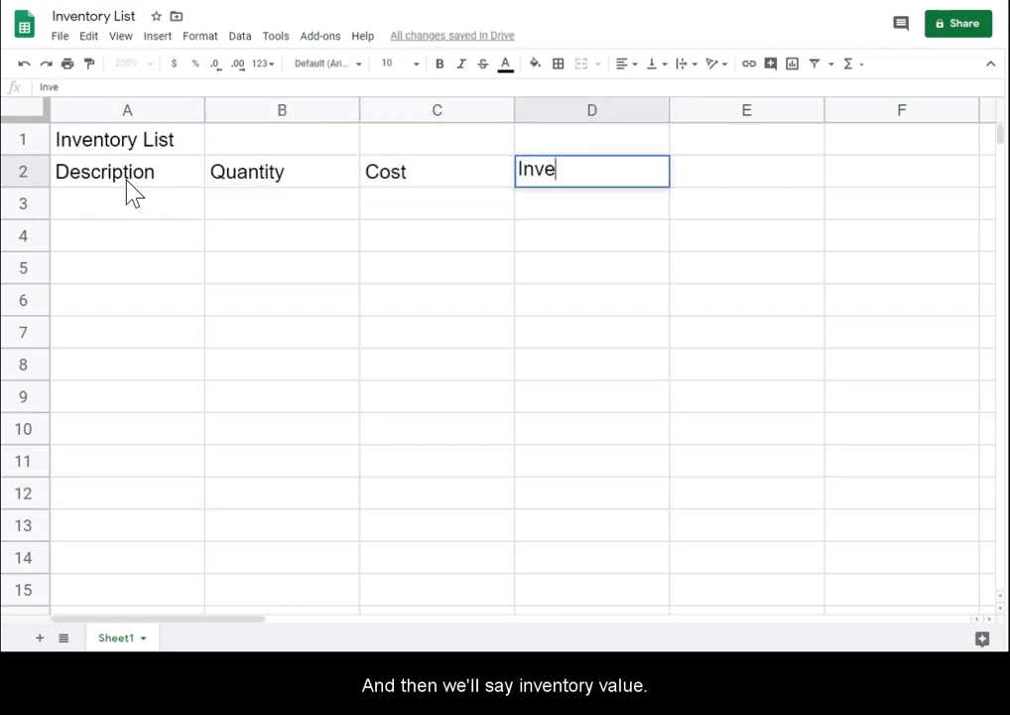
pyautogui.write('ntory Value')
pyautogui.press('Tab')
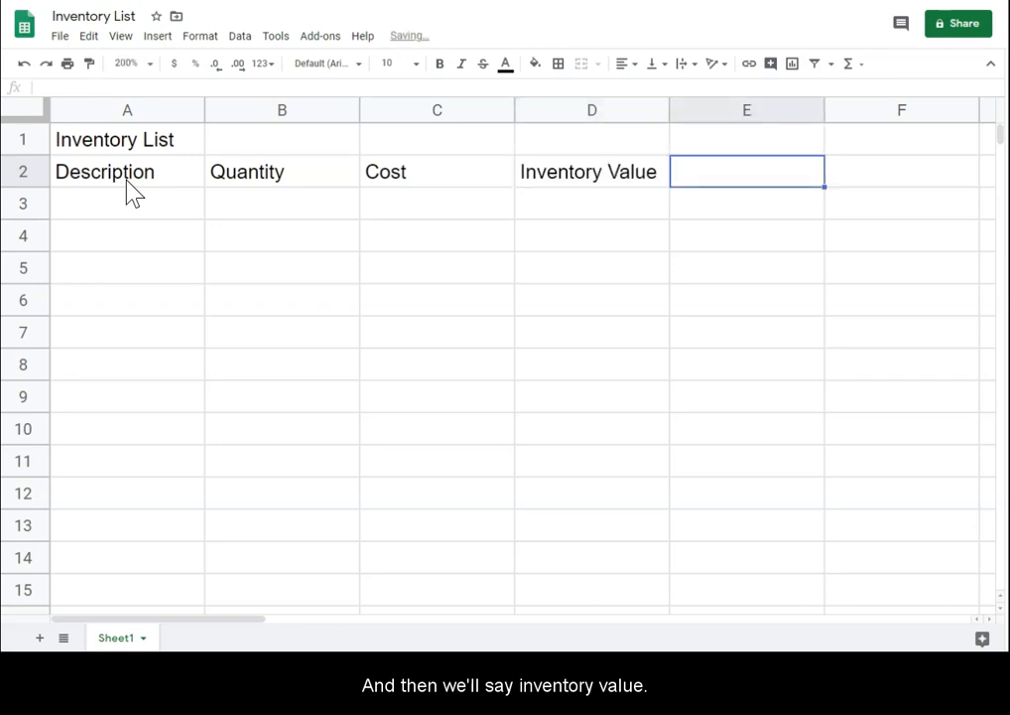
pyautogui.write('RE')
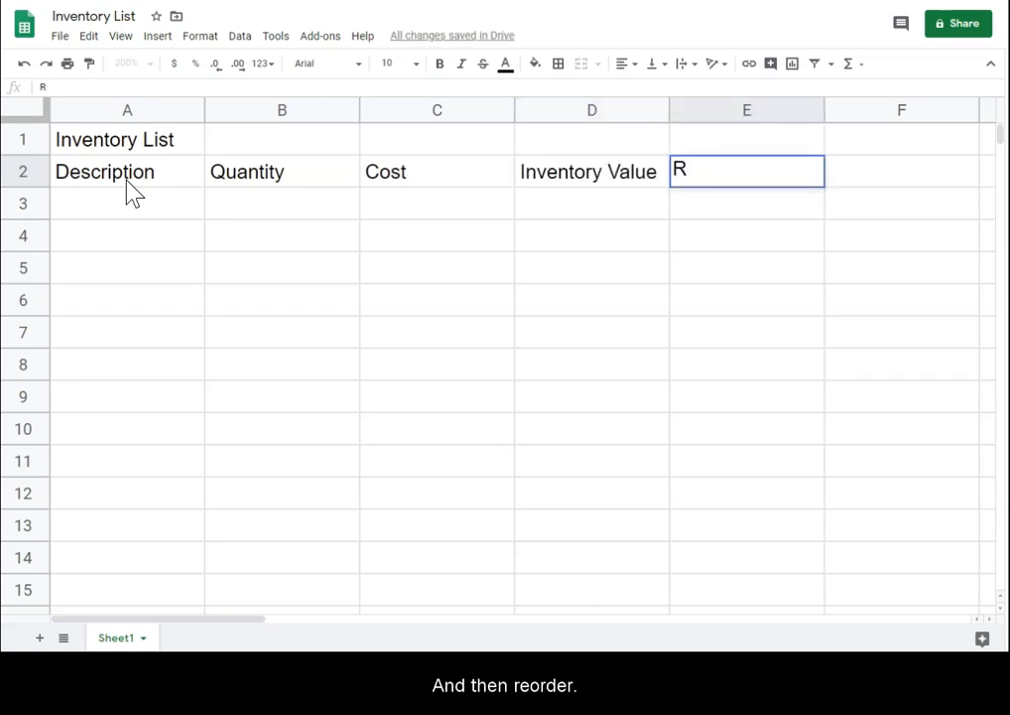
pyautogui.click(705, 201)
pyautogui.click(728, 107)
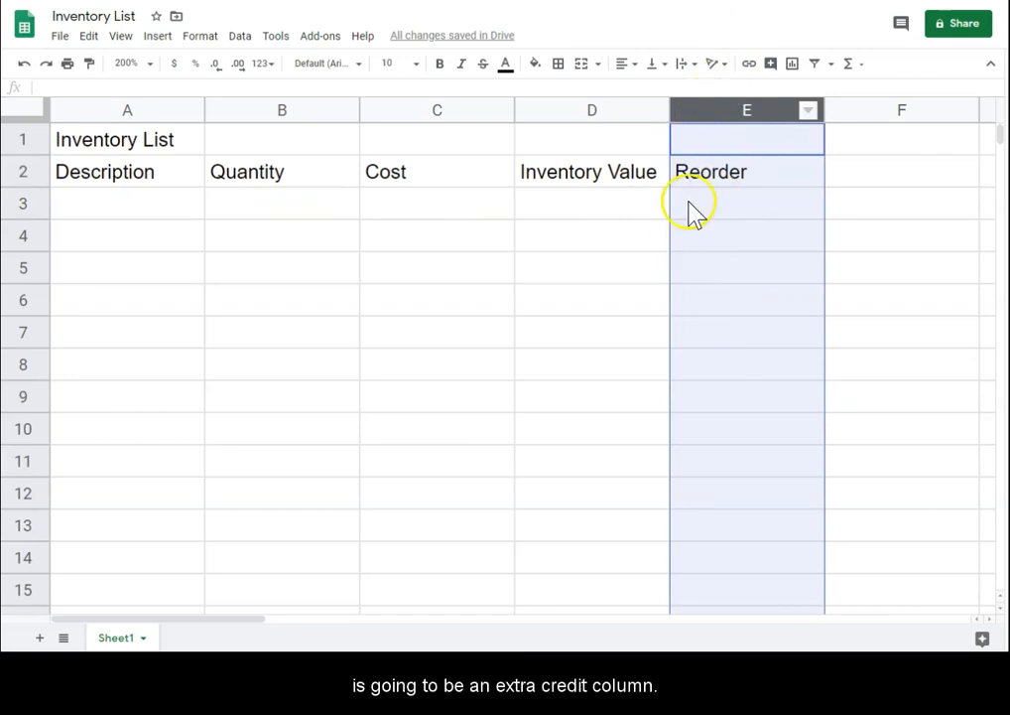
pyautogui.click(728, 372)
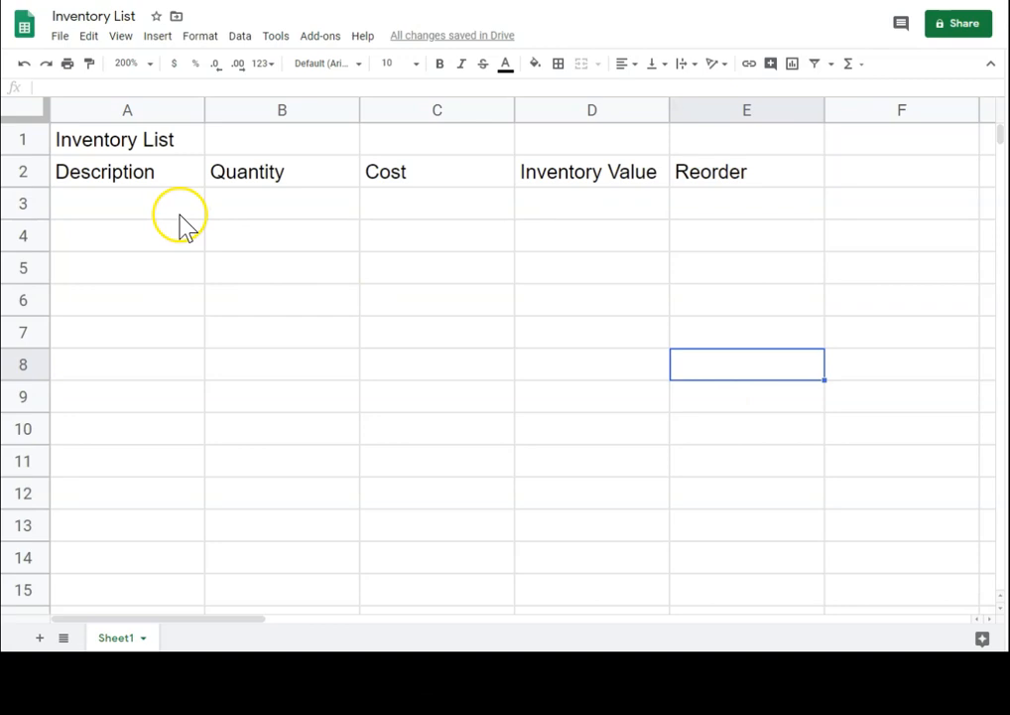
# Merge cells A1 to E1 and center the "Inventory List" title horizontally in the merged cell.
pyautogui.click(100, 201)
pyautogui.click(129, 139)
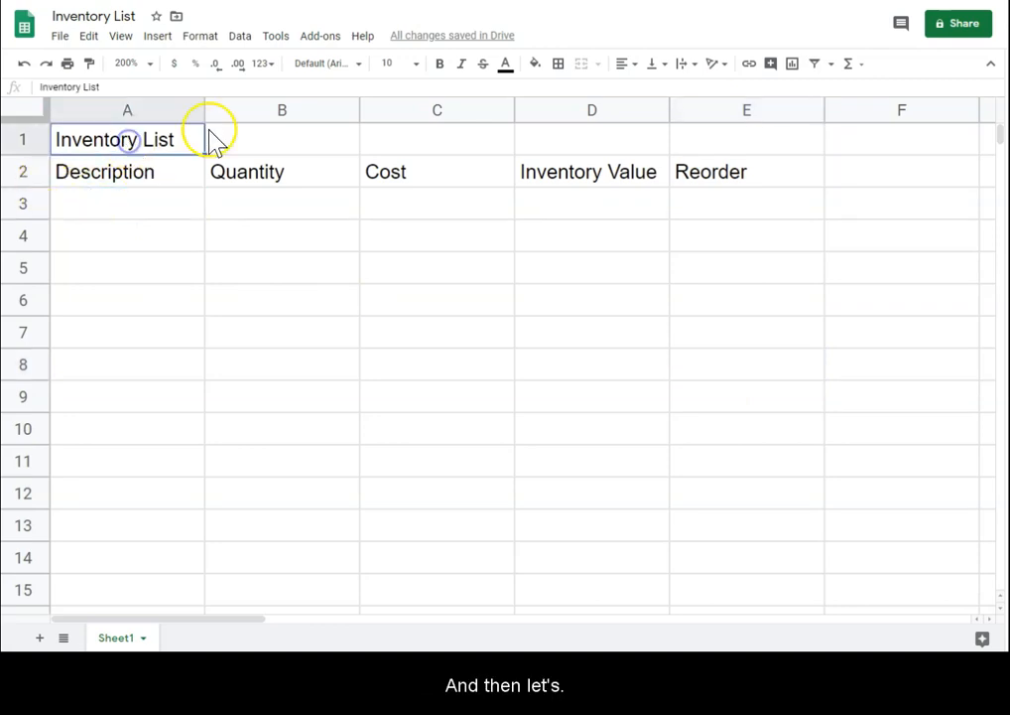
pyautogui.moveTo(167, 140); pyautogui.dragTo(702, 142)
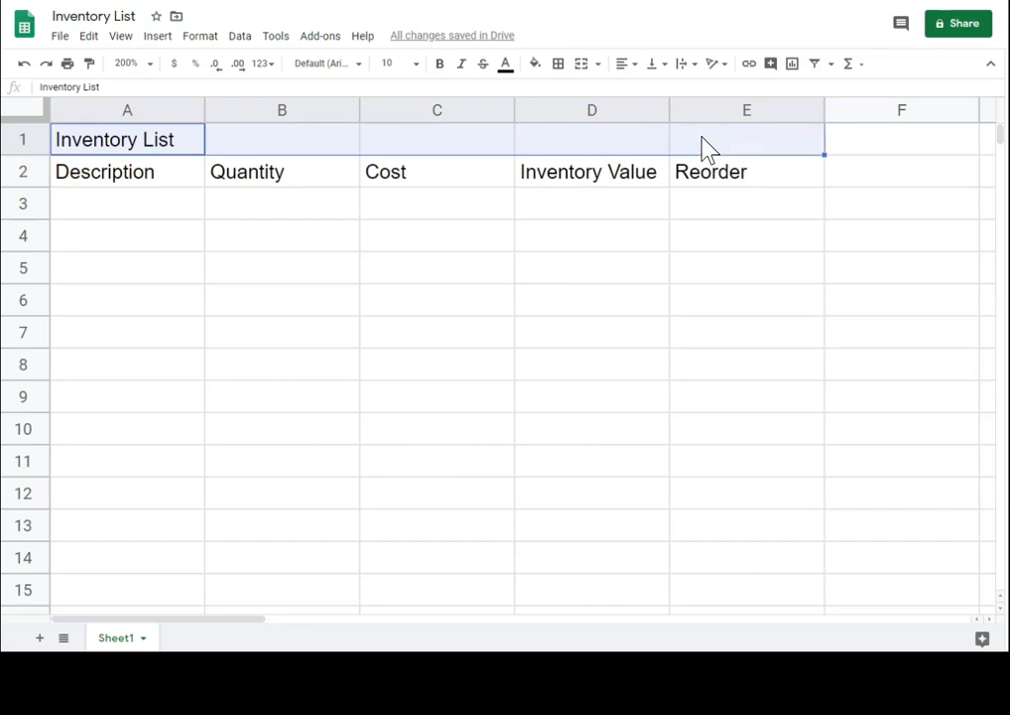
pyautogui.click(583, 68)
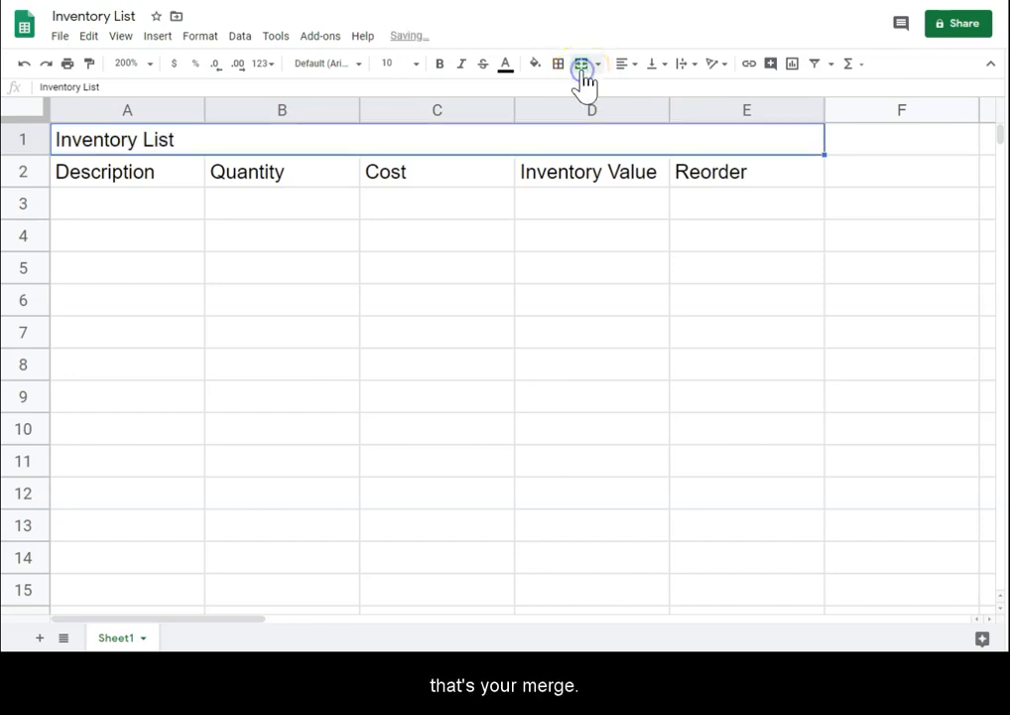
pyautogui.click(599, 66)
pyautogui.click(599, 66)
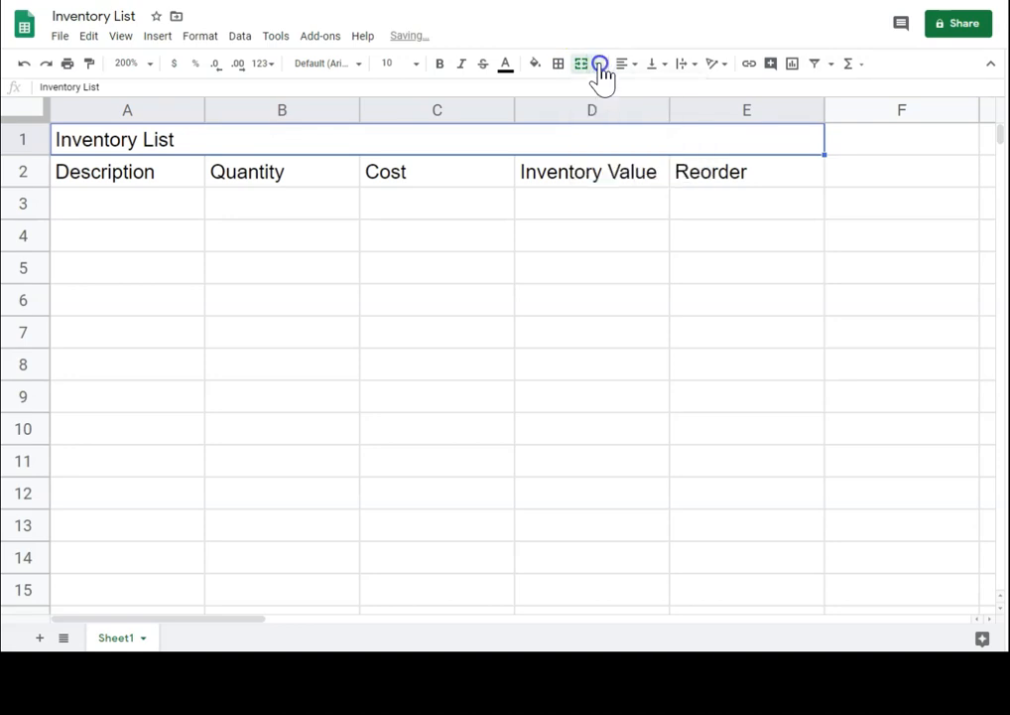
pyautogui.click(623, 65)
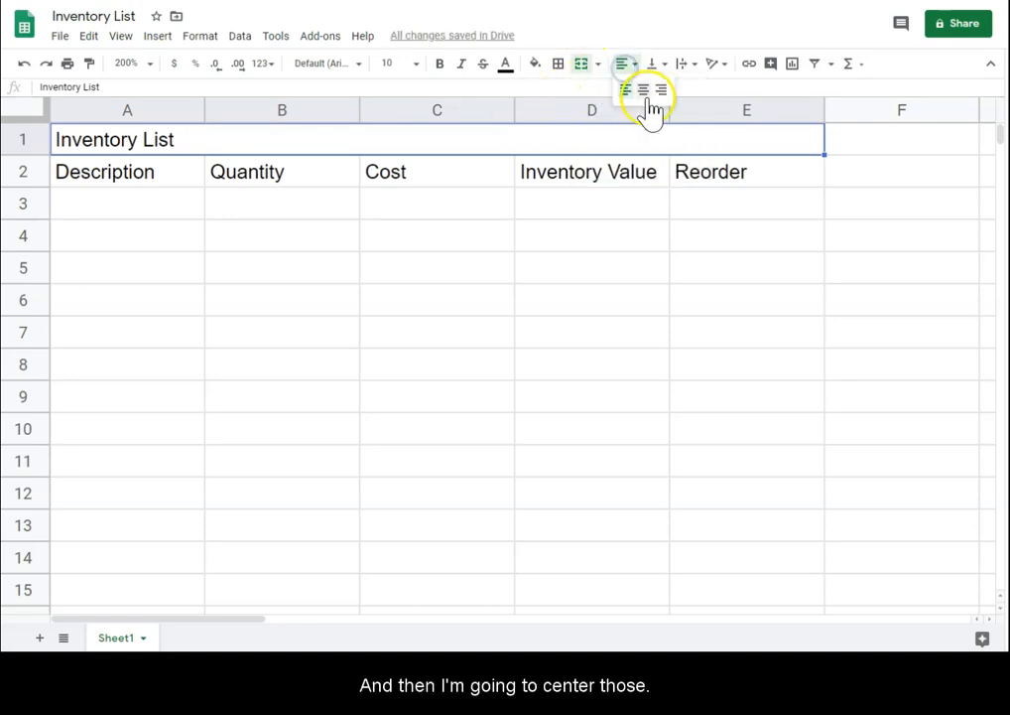
pyautogui.click(644, 90)
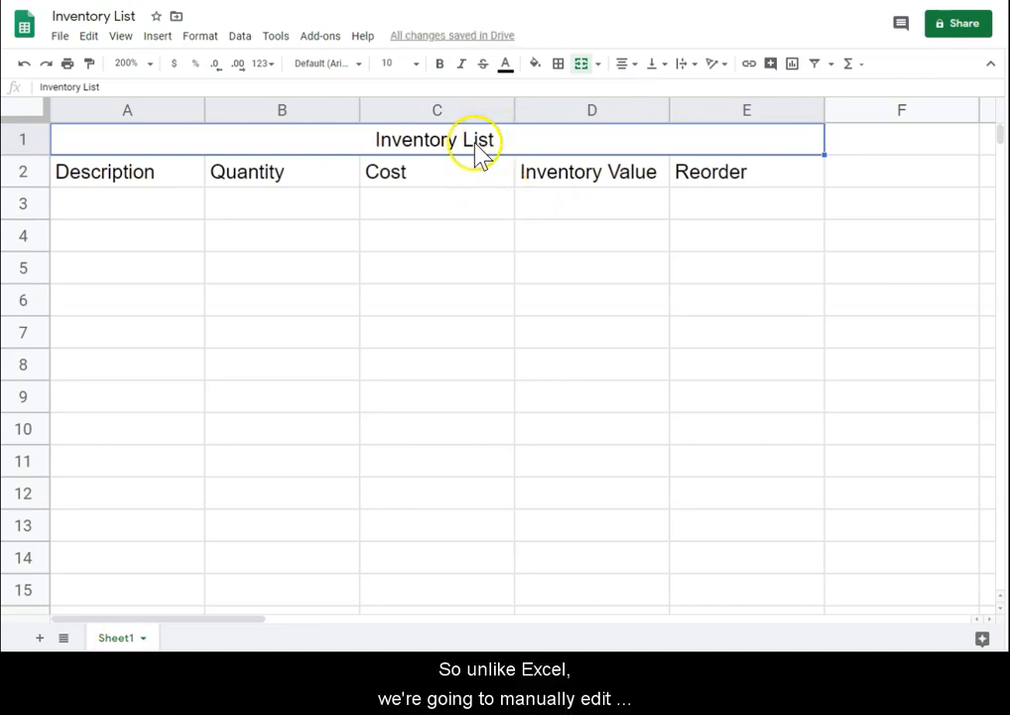
# Give the merged title cell in row 1 a light blue fill and make its text bold.
pyautogui.click(478, 250)
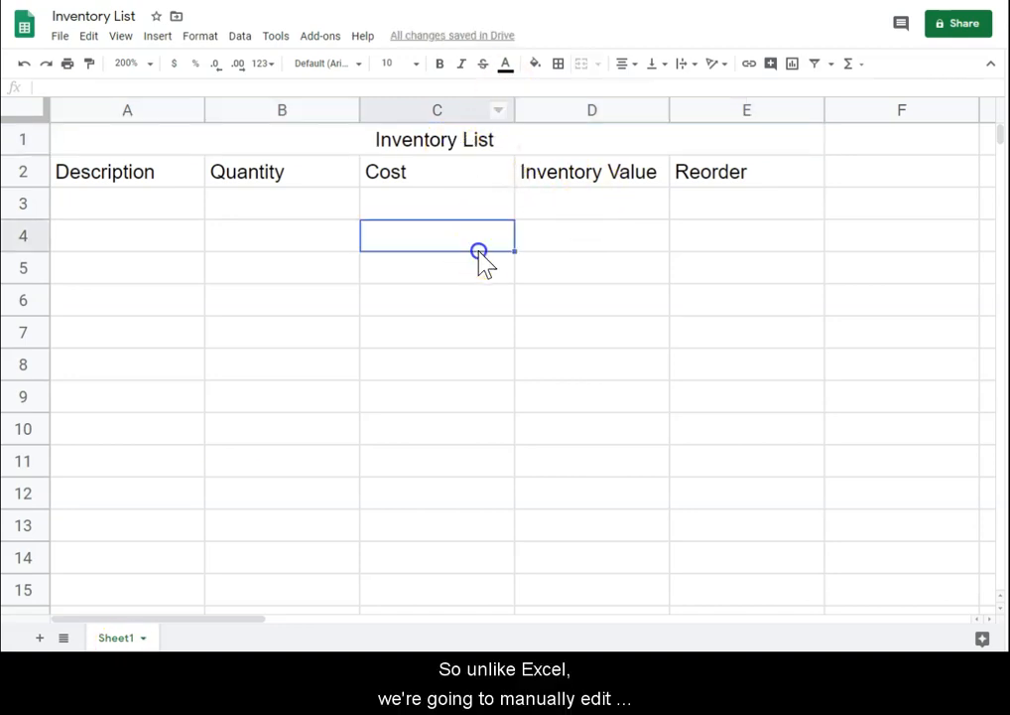
pyautogui.click(479, 142)
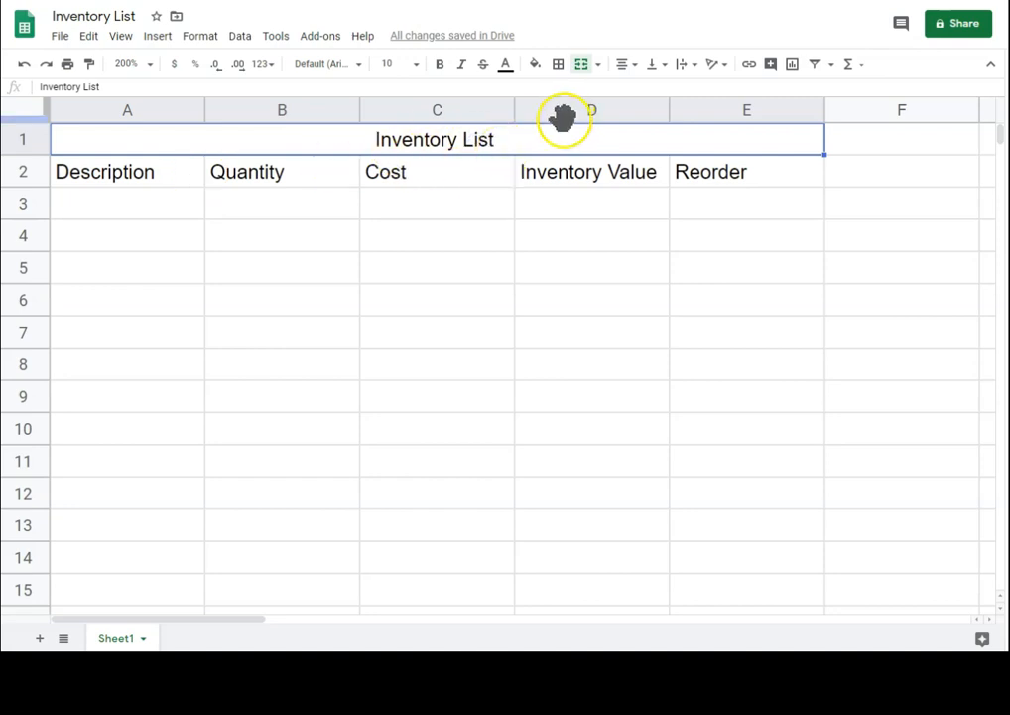
pyautogui.click(536, 66)
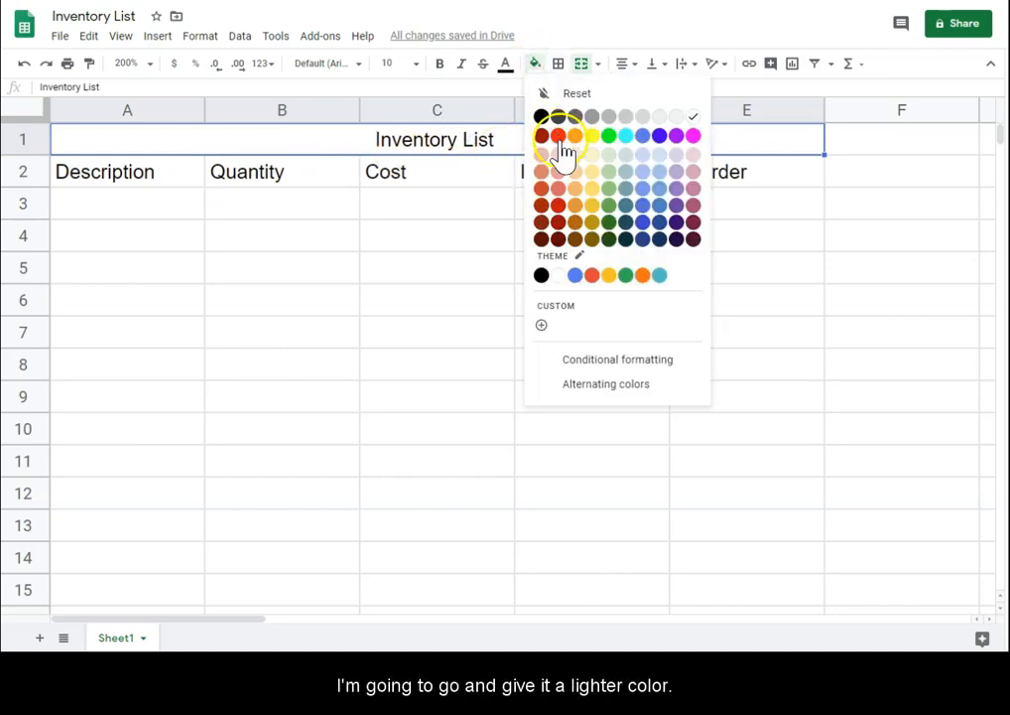
pyautogui.click(659, 156)
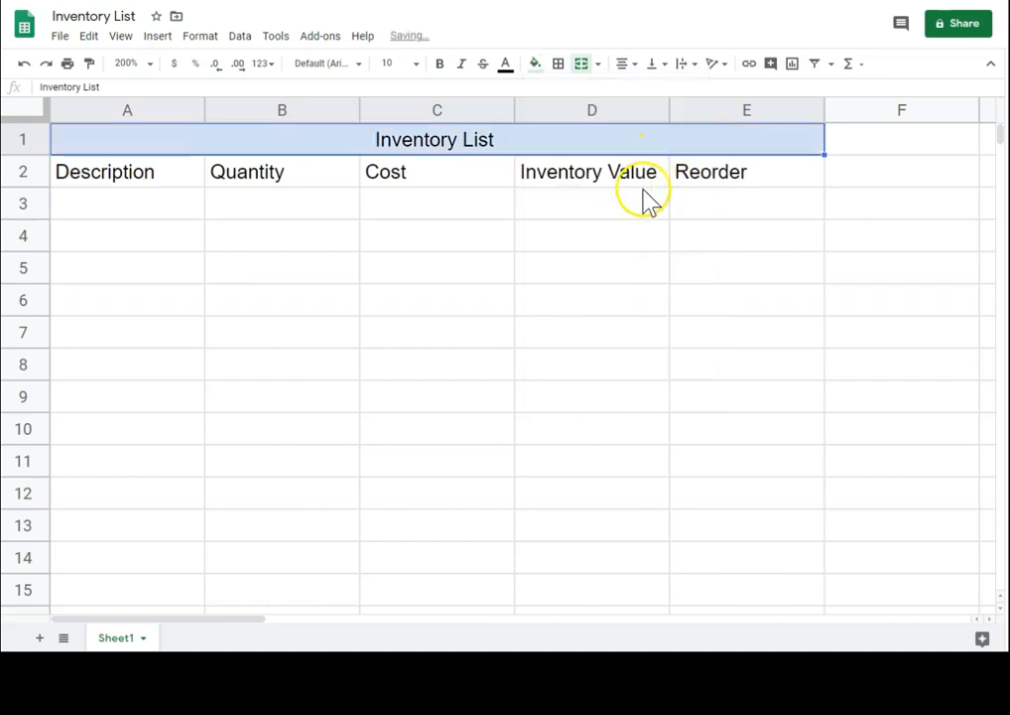
pyautogui.click(439, 65)
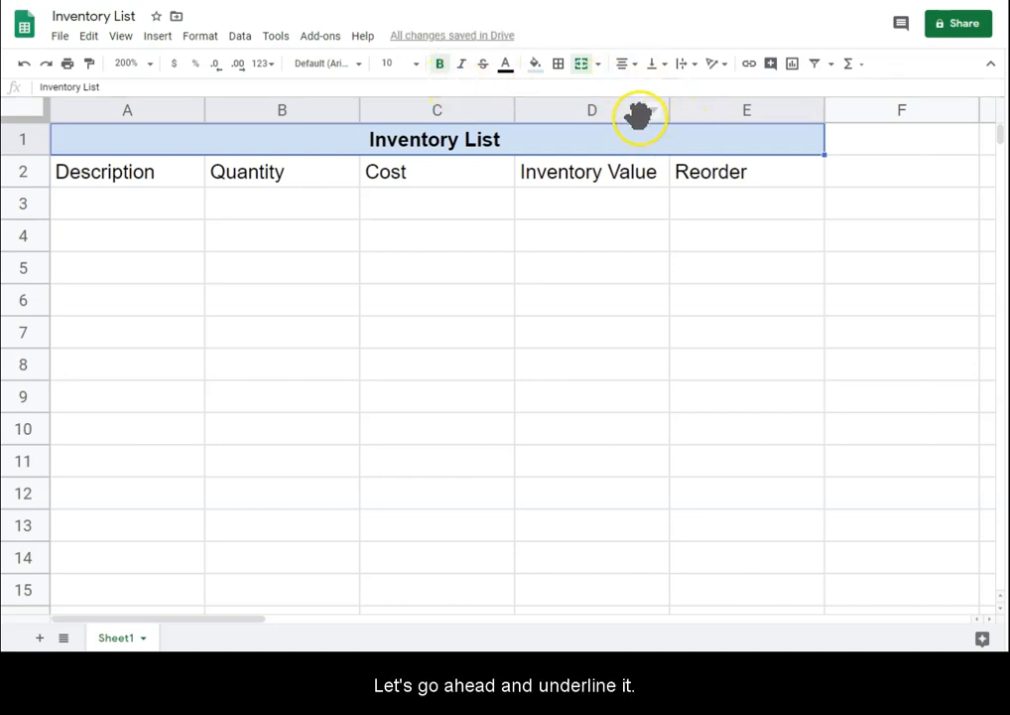
# Add a bottom border under the merged title cell and color it with the teal theme color.
pyautogui.click(560, 66)
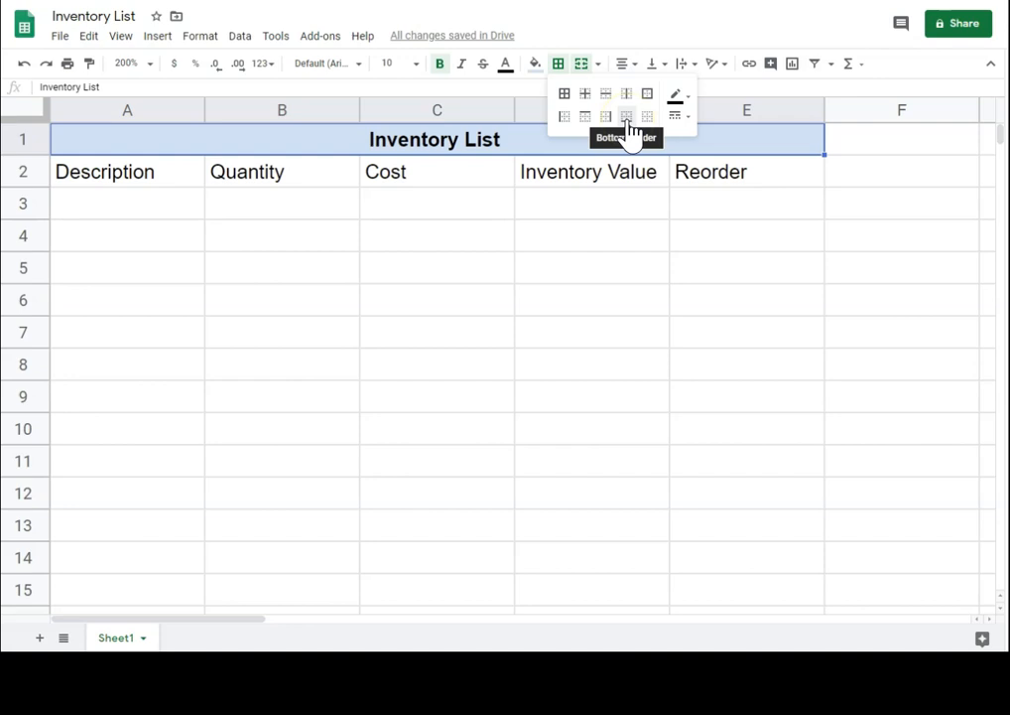
pyautogui.click(628, 118)
pyautogui.click(681, 96)
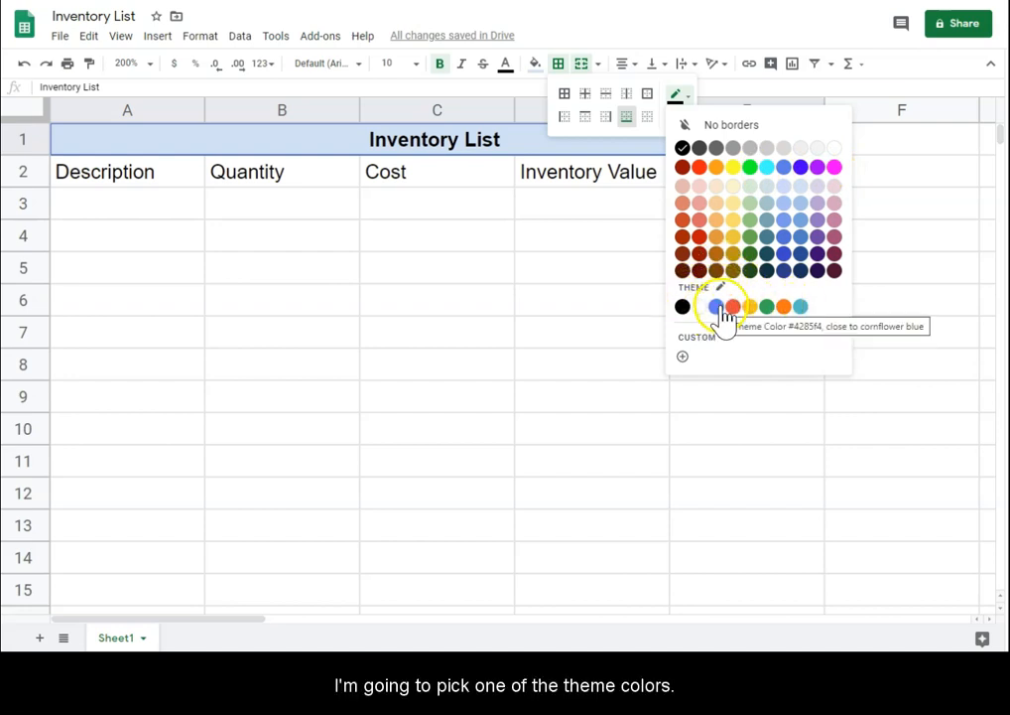
pyautogui.click(802, 307)
pyautogui.click(579, 300)
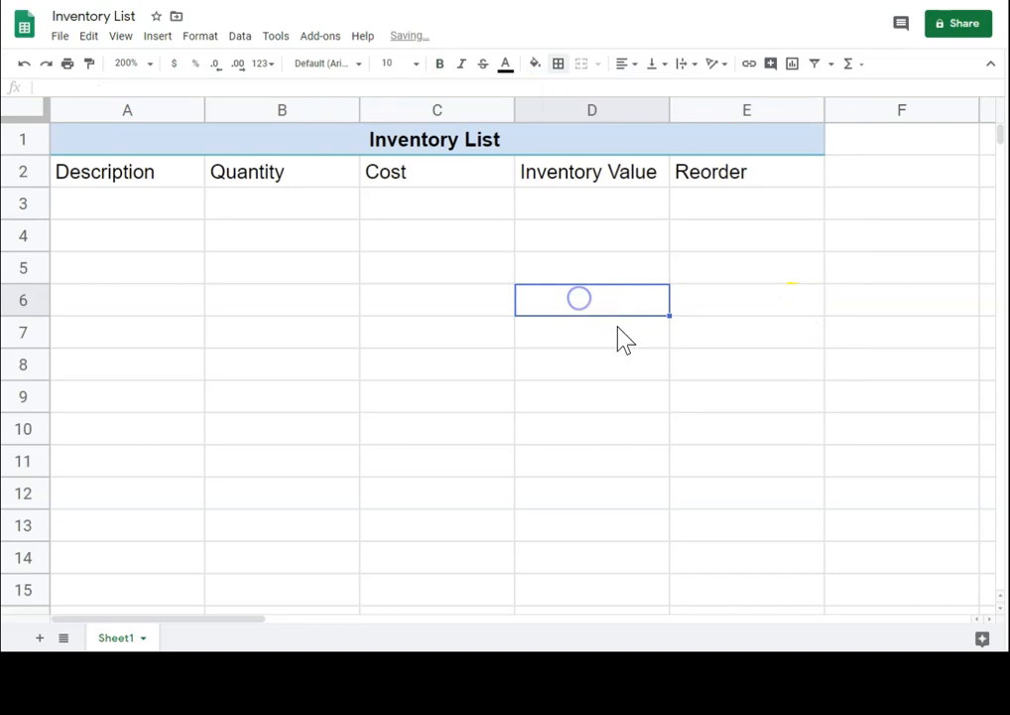
pyautogui.click(465, 278)
# Set the text color of the "Inventory List" title to the black theme color.
pyautogui.click(532, 140)
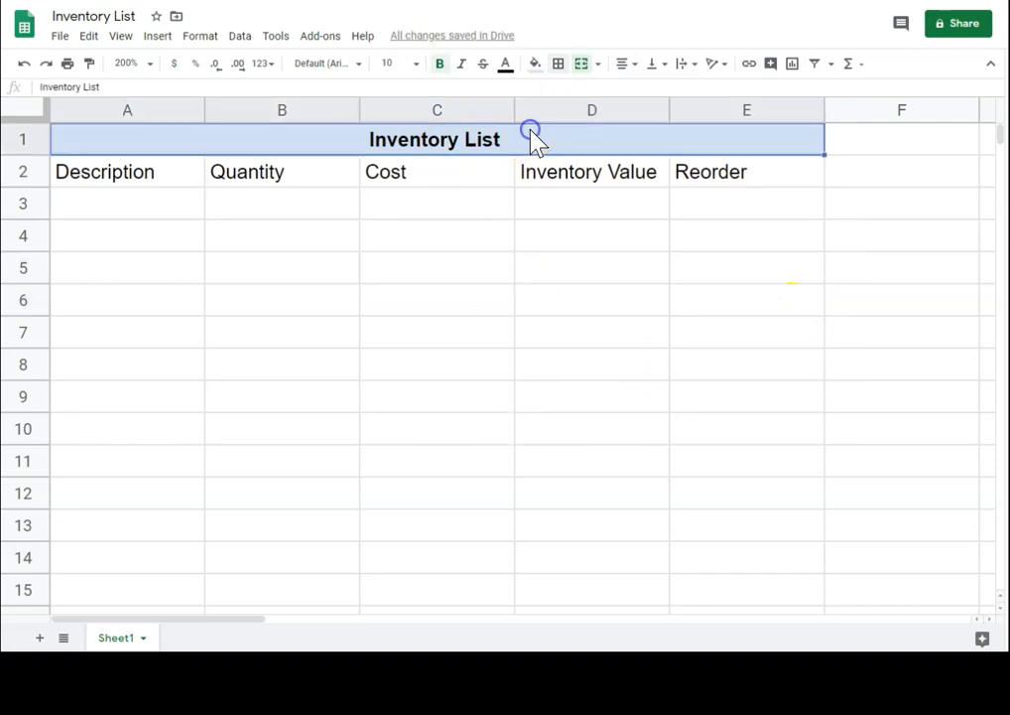
pyautogui.click(505, 65)
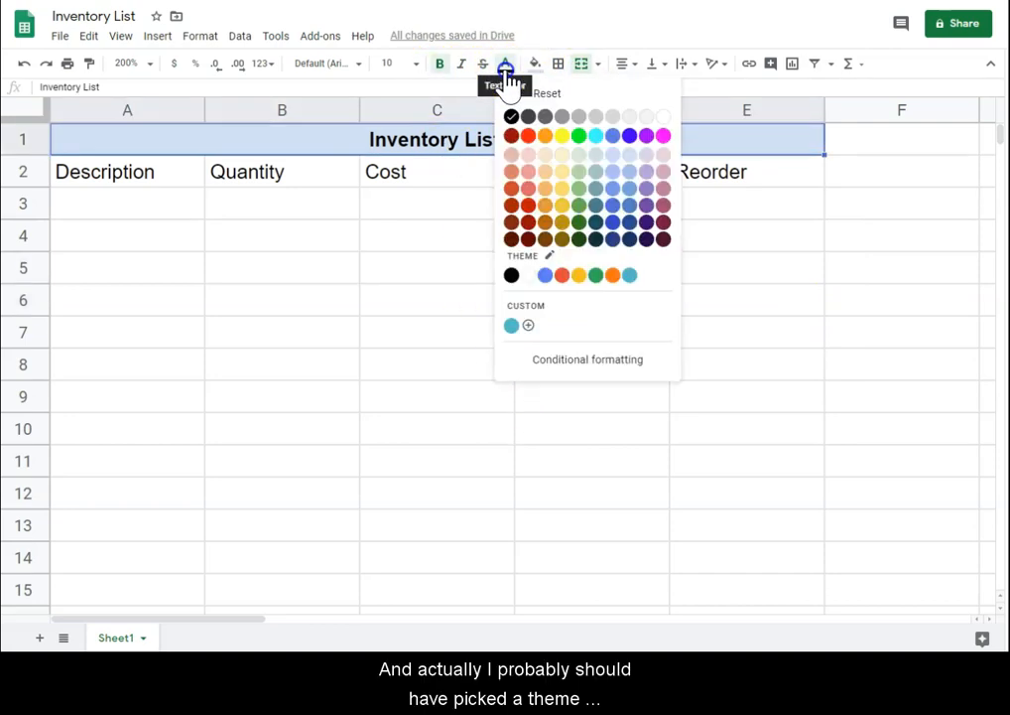
pyautogui.click(514, 275)
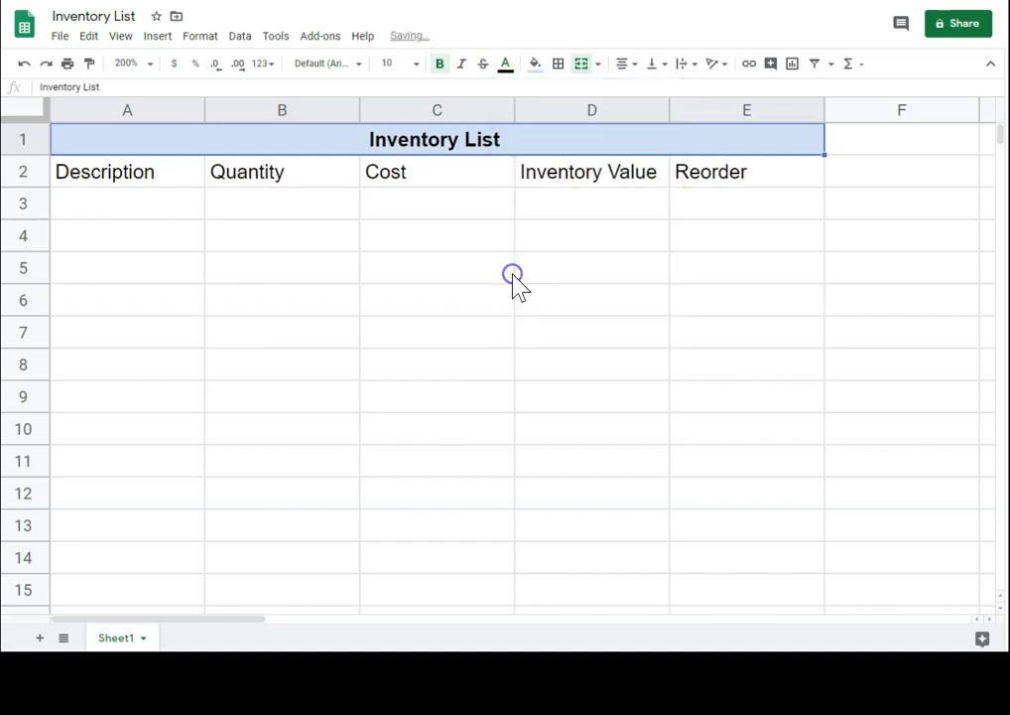
# Fill the merged "Inventory List" title cell with the teal theme color.
pyautogui.click(591, 300)
pyautogui.click(511, 136)
pyautogui.click(535, 64)
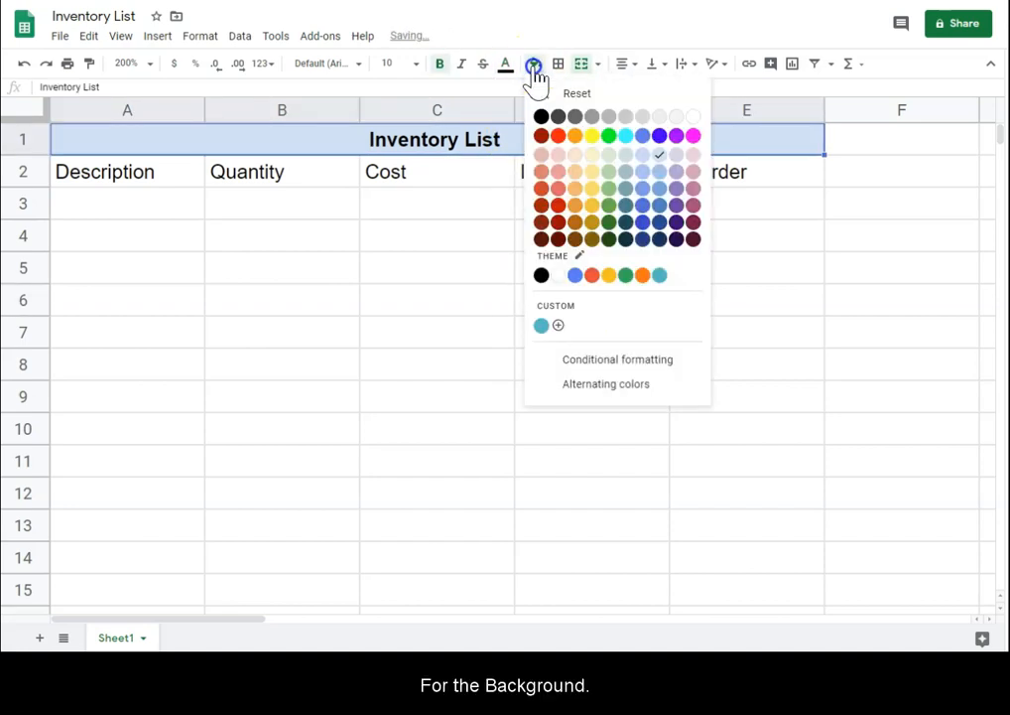
pyautogui.click(659, 276)
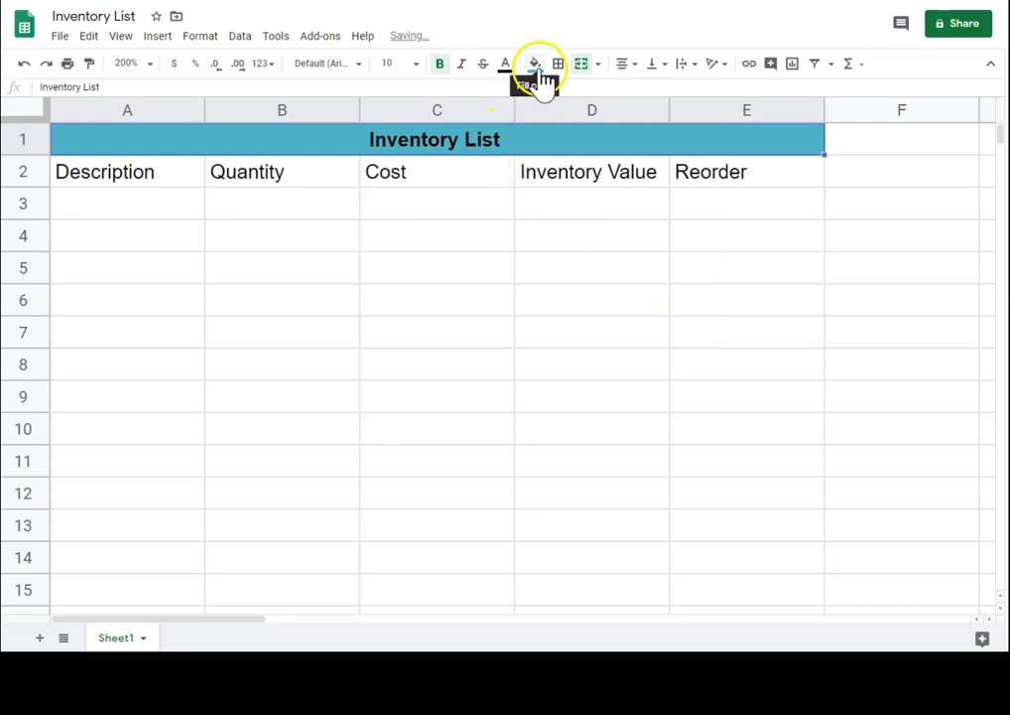
# Try out several spreadsheet themes, including Simple Light, Shift, Momentum and Energetic.
pyautogui.click(209, 40)
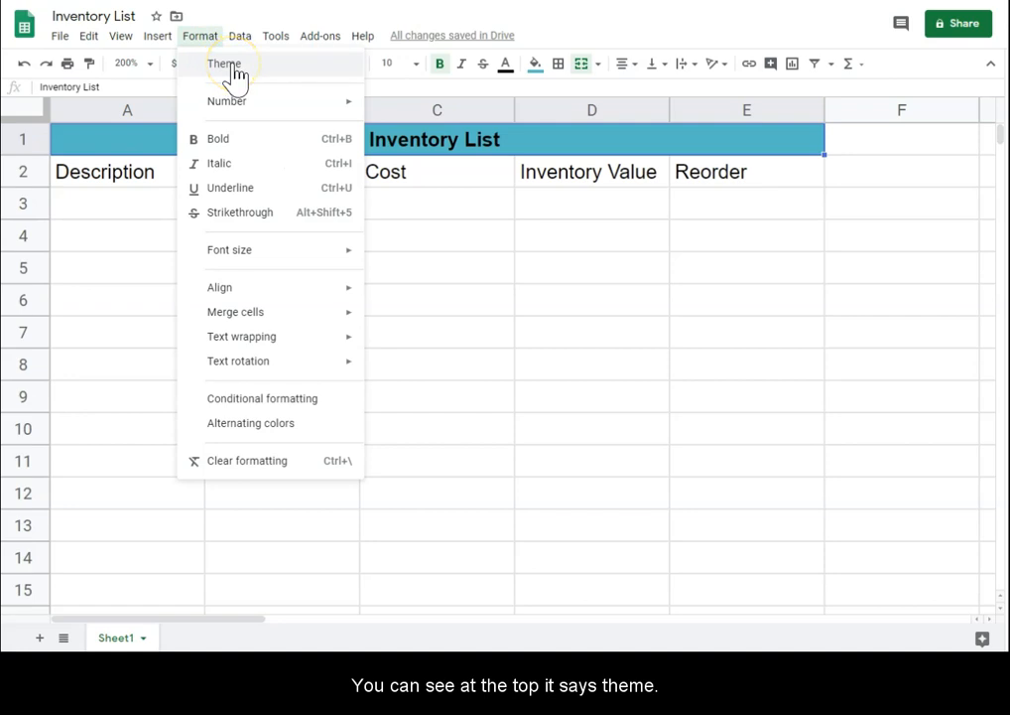
pyautogui.click(235, 72)
pyautogui.click(909, 255)
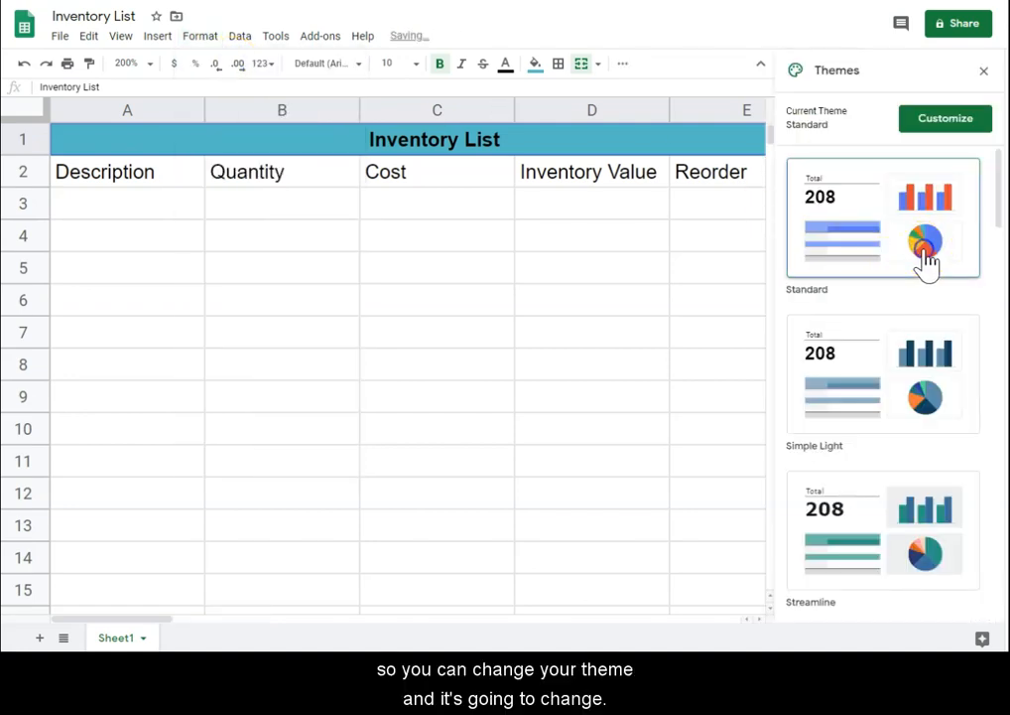
pyautogui.click(918, 359)
pyautogui.moveTo(994, 202); pyautogui.dragTo(998, 293)
pyautogui.click(882, 261)
pyautogui.click(882, 369)
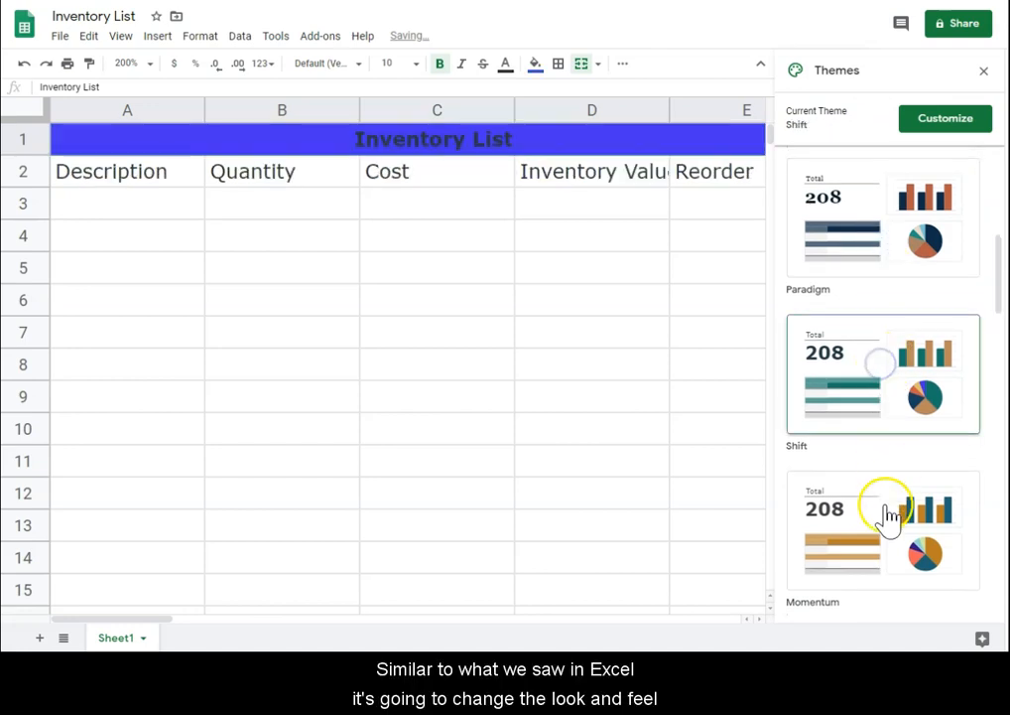
pyautogui.click(881, 526)
pyautogui.moveTo(999, 262); pyautogui.dragTo(999, 339)
pyautogui.click(913, 378)
pyautogui.click(913, 518)
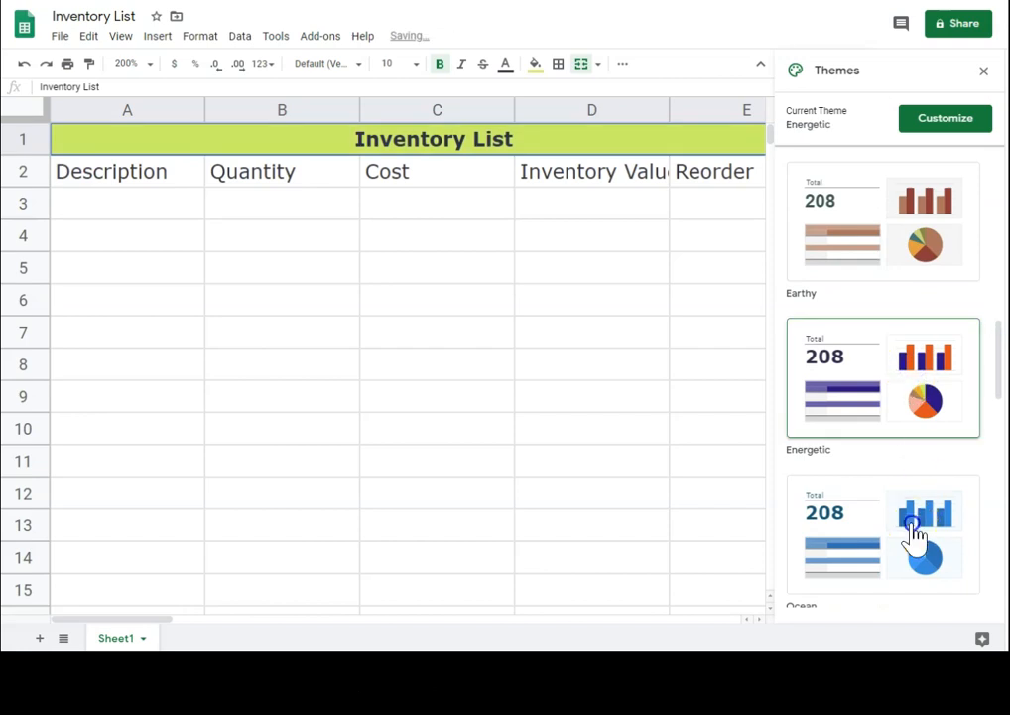
pyautogui.click(951, 395)
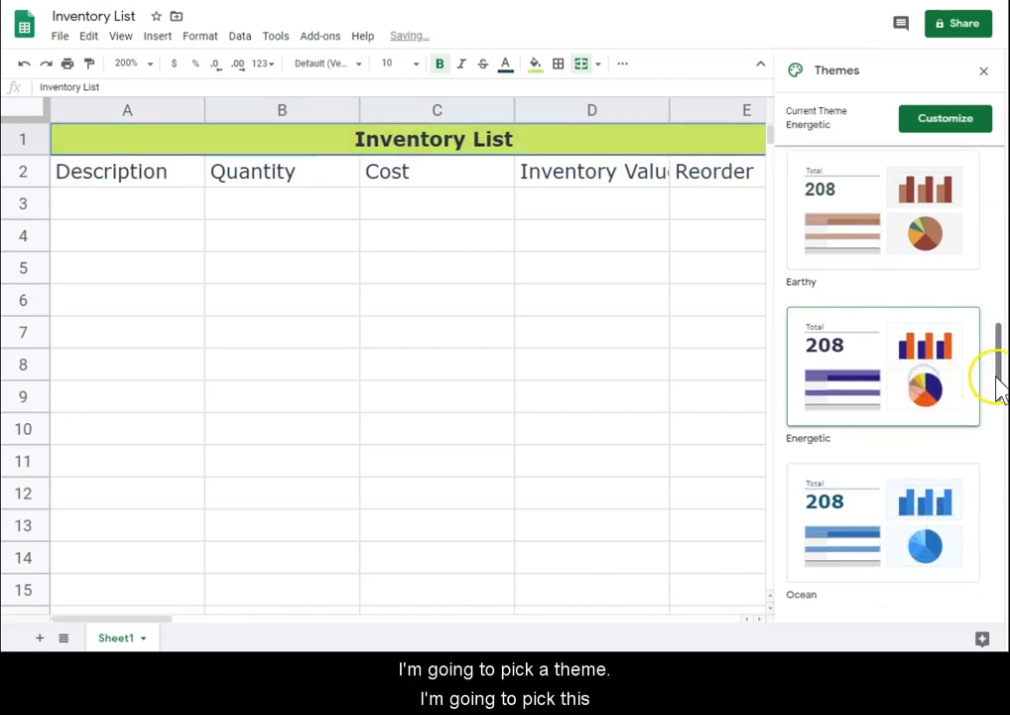
# Apply the Momentum theme to the spreadsheet and close the theme choices.
pyautogui.moveTo(1001, 382); pyautogui.dragTo(998, 312)
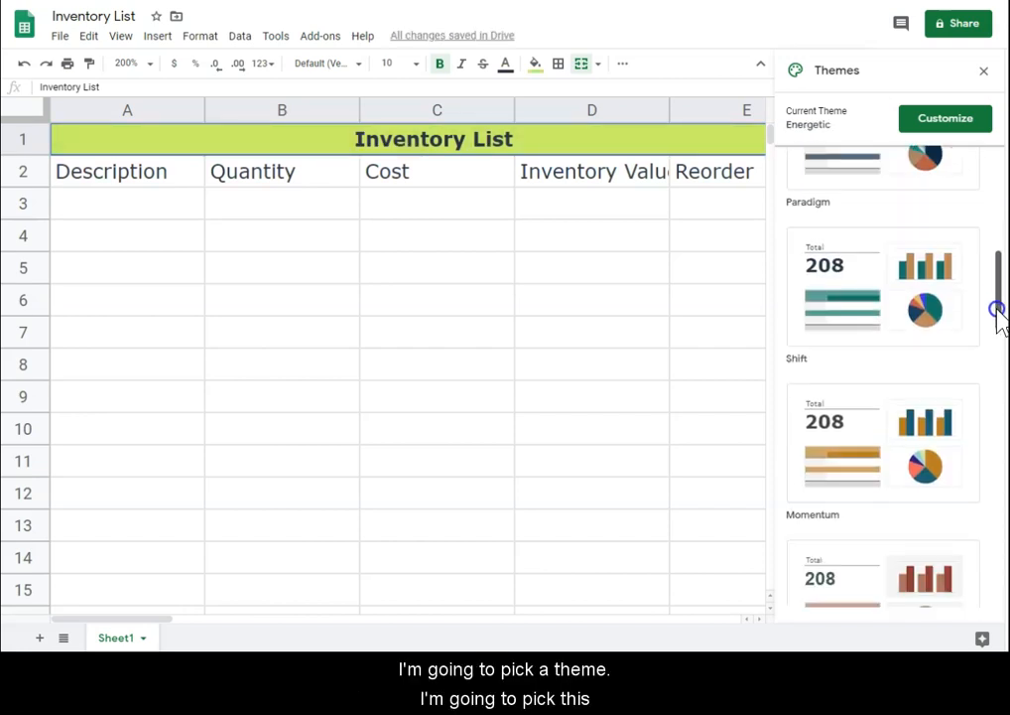
pyautogui.click(894, 429)
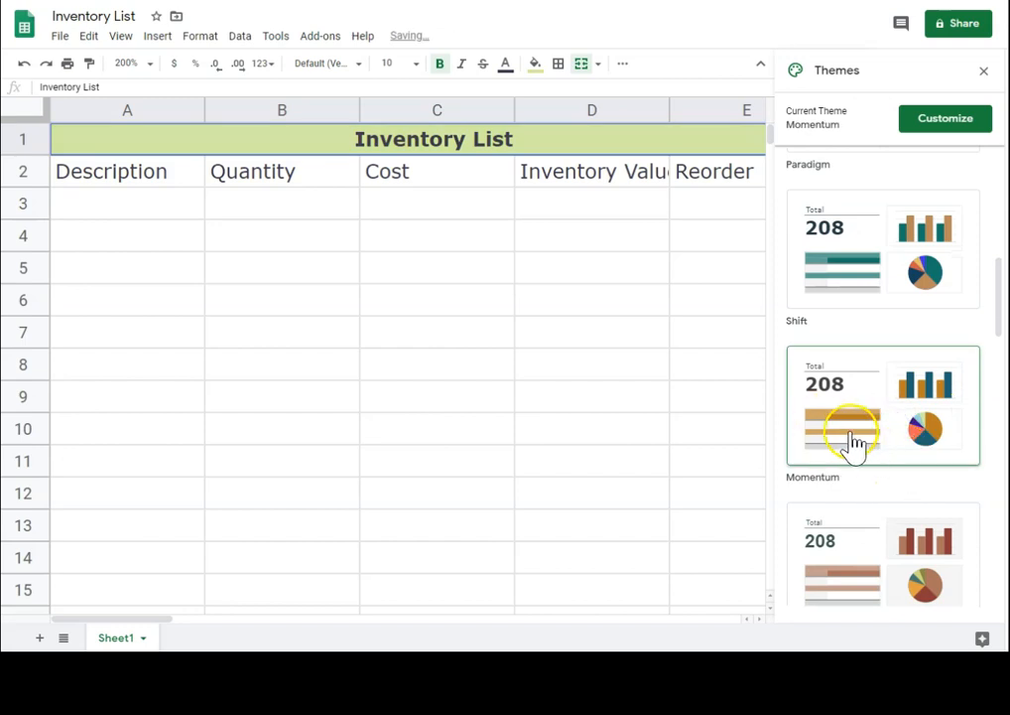
pyautogui.click(983, 72)
# Make the header cells A2 to E2 bold and center them horizontally.
pyautogui.click(545, 278)
pyautogui.moveTo(149, 181); pyautogui.dragTo(732, 180)
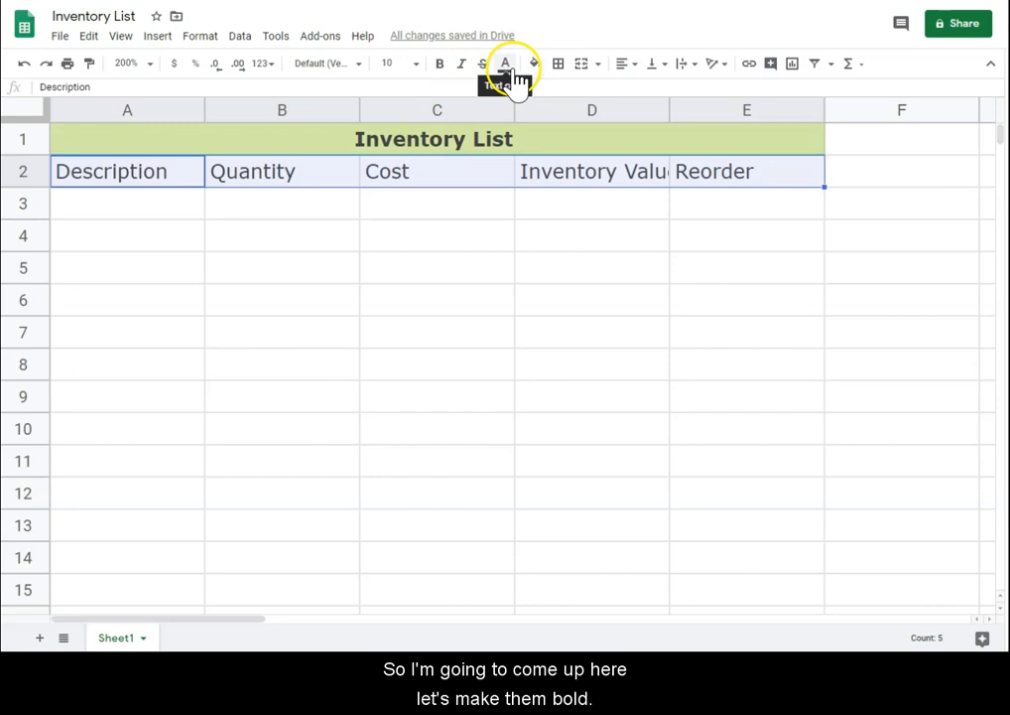
pyautogui.click(441, 66)
pyautogui.click(626, 68)
pyautogui.click(642, 91)
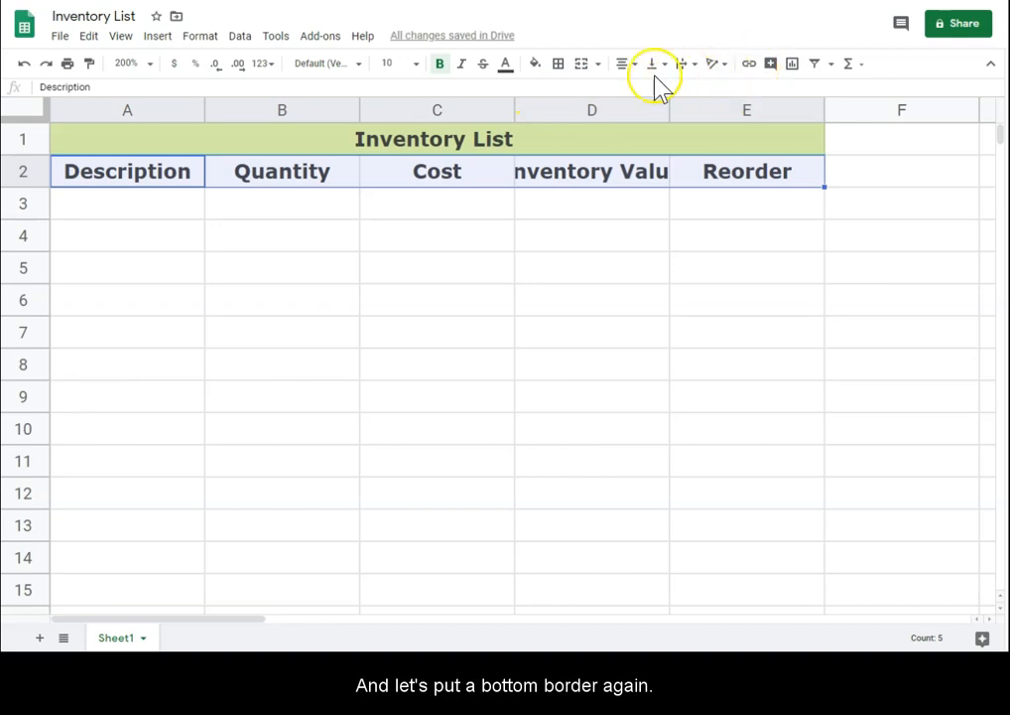
# Add a bottom border under the header cells A2 to E2 and color it with the coral theme color.
pyautogui.click(558, 64)
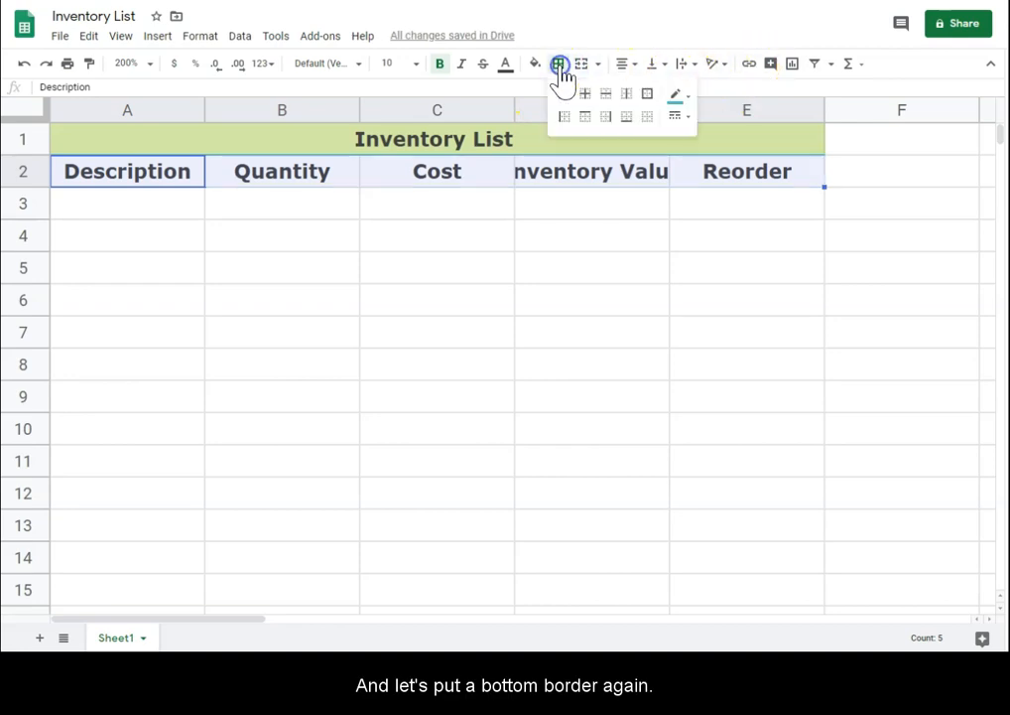
pyautogui.click(628, 119)
pyautogui.click(690, 98)
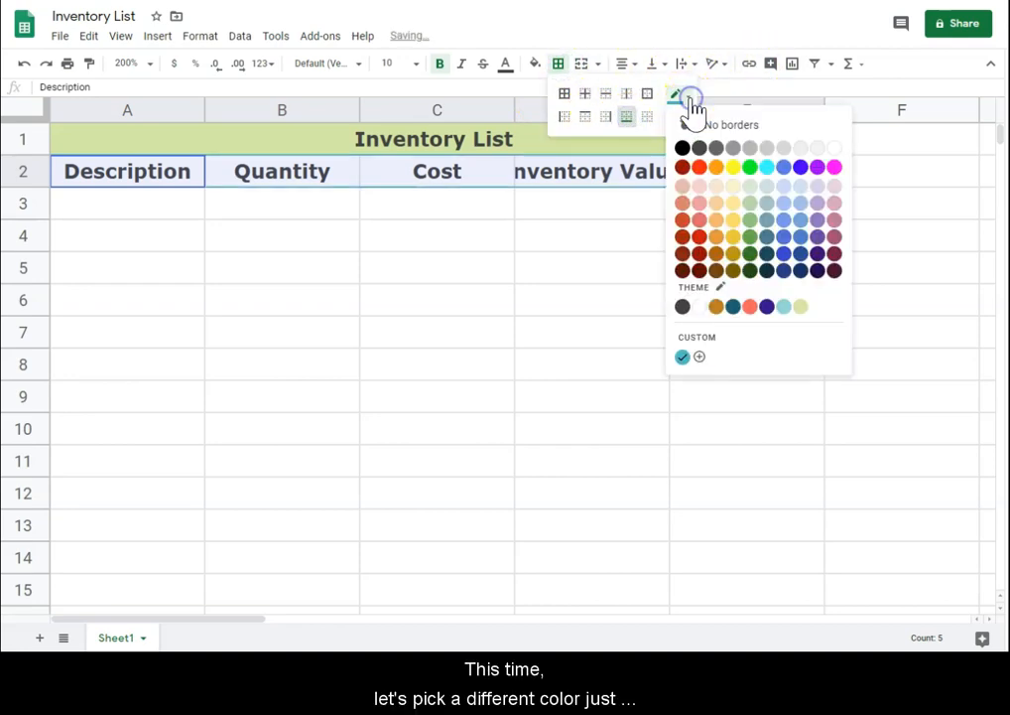
pyautogui.click(749, 310)
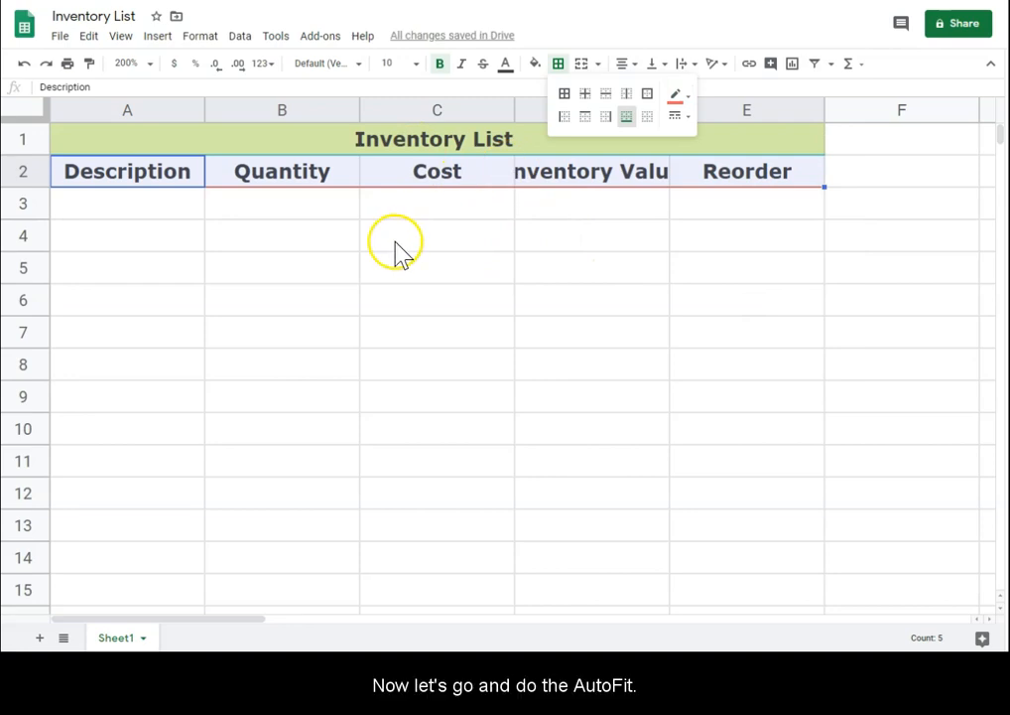
# Auto-fit the widths of columns A through E to their contents and deselect them.
pyautogui.click(357, 111)
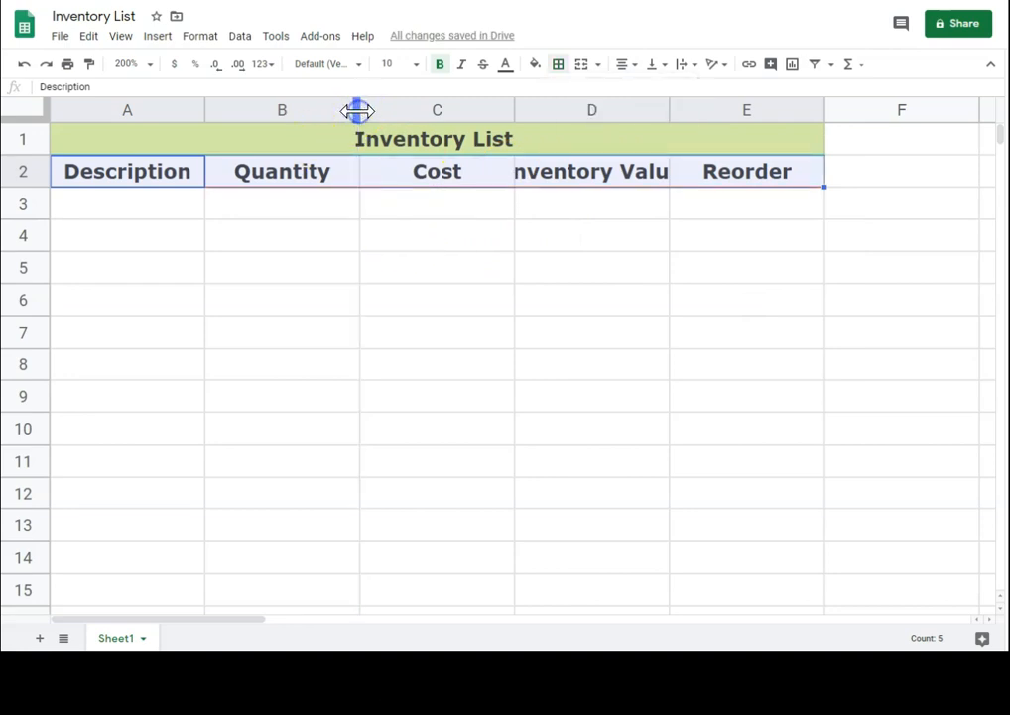
pyautogui.doubleClick(357, 112)
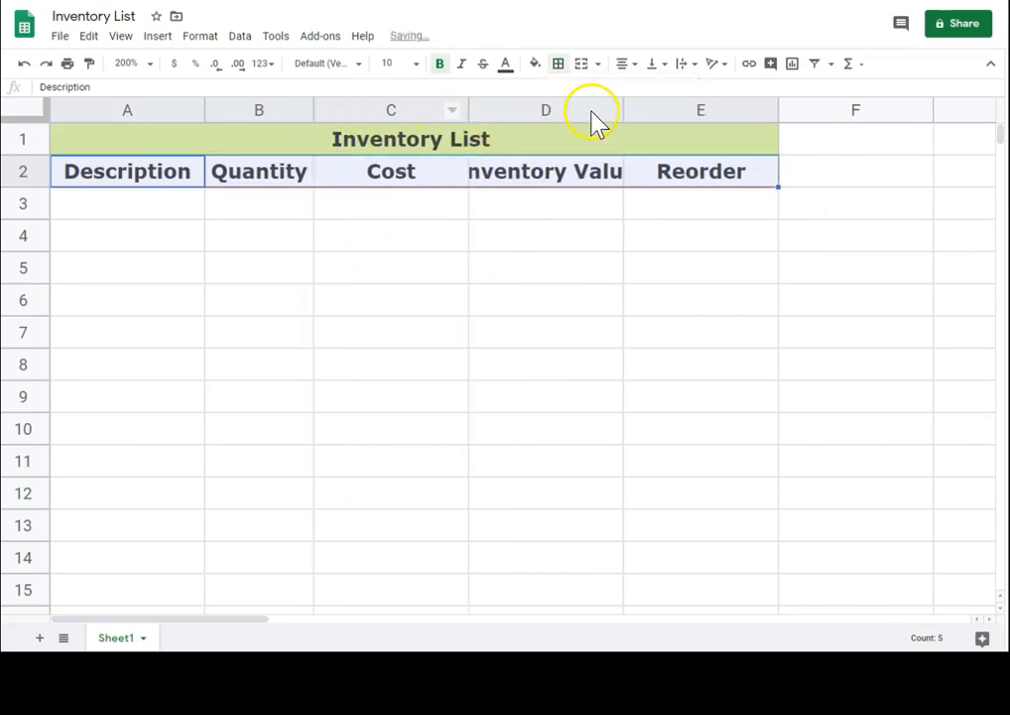
pyautogui.doubleClick(621, 108)
pyautogui.moveTo(149, 114); pyautogui.dragTo(667, 103)
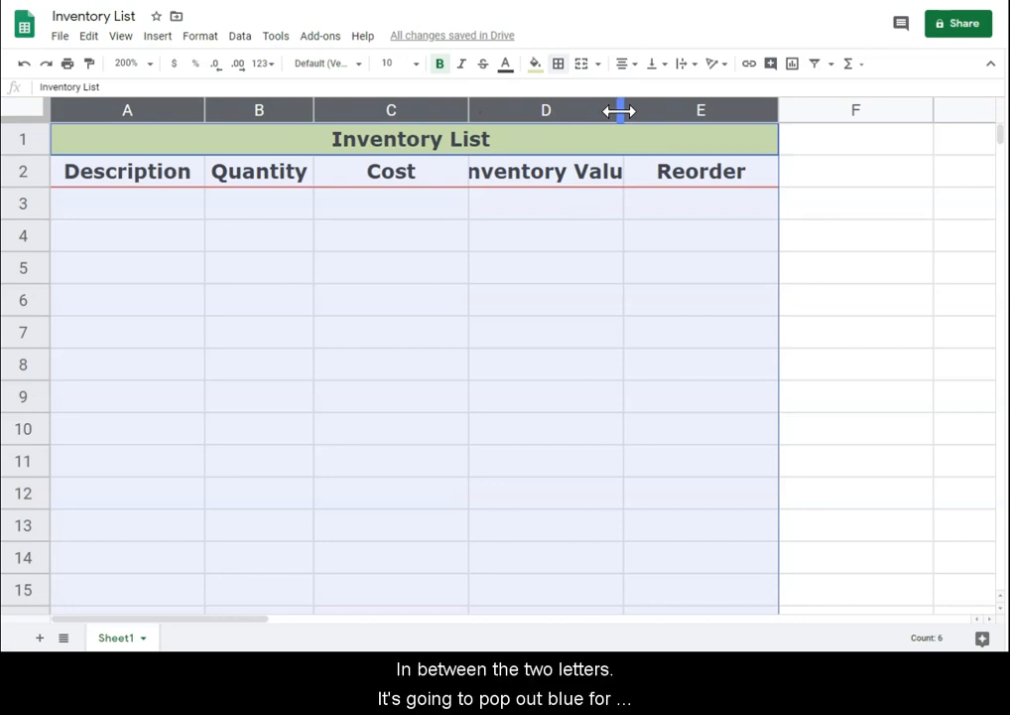
pyautogui.doubleClick(619, 112)
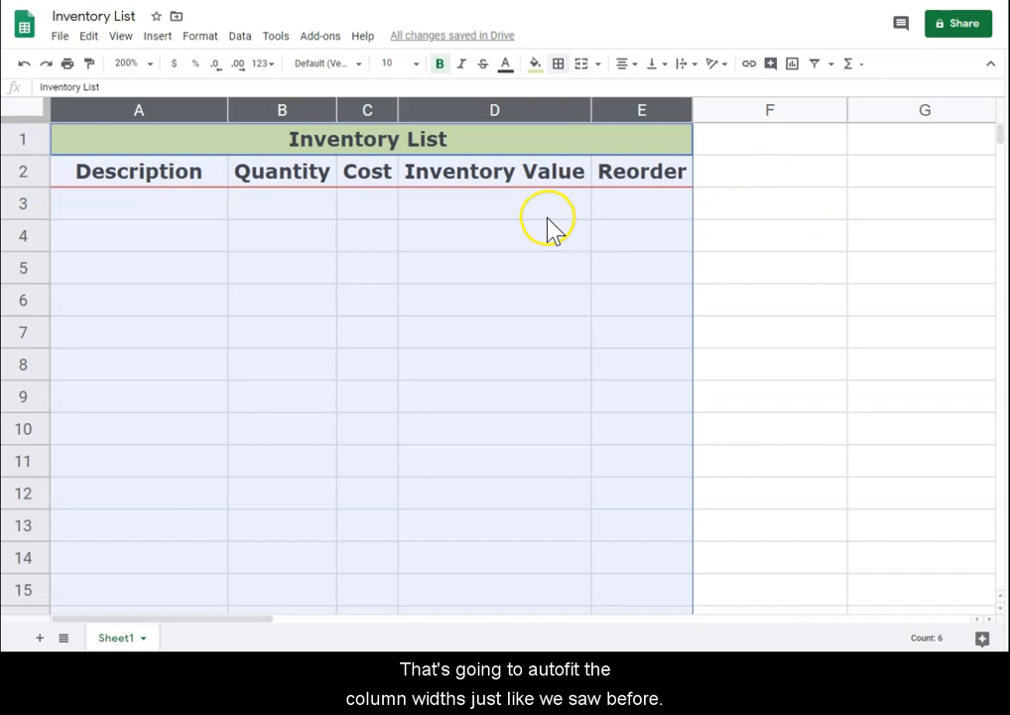
pyautogui.click(480, 267)
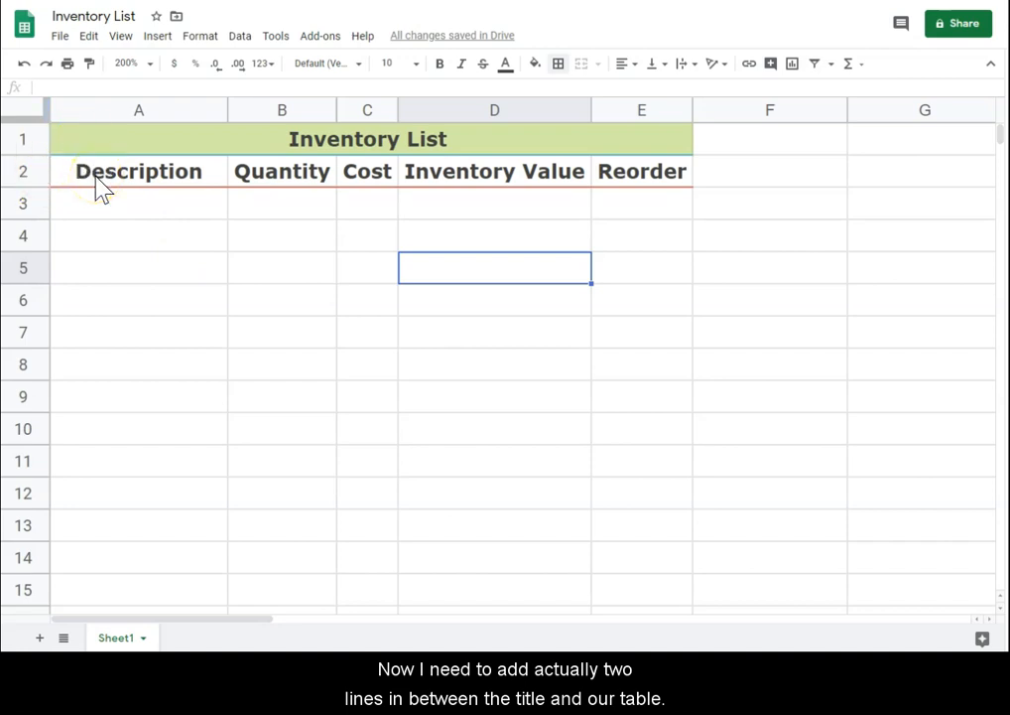
# Insert two empty rows between the title row and the header row.
pyautogui.click(20, 171)
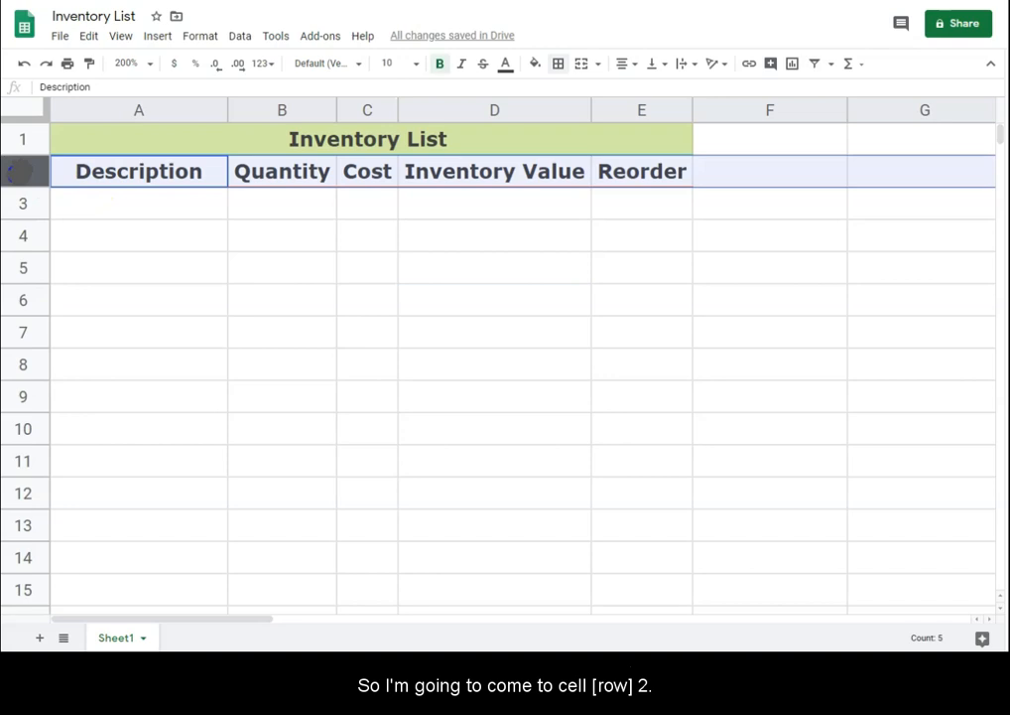
pyautogui.click(20, 172)
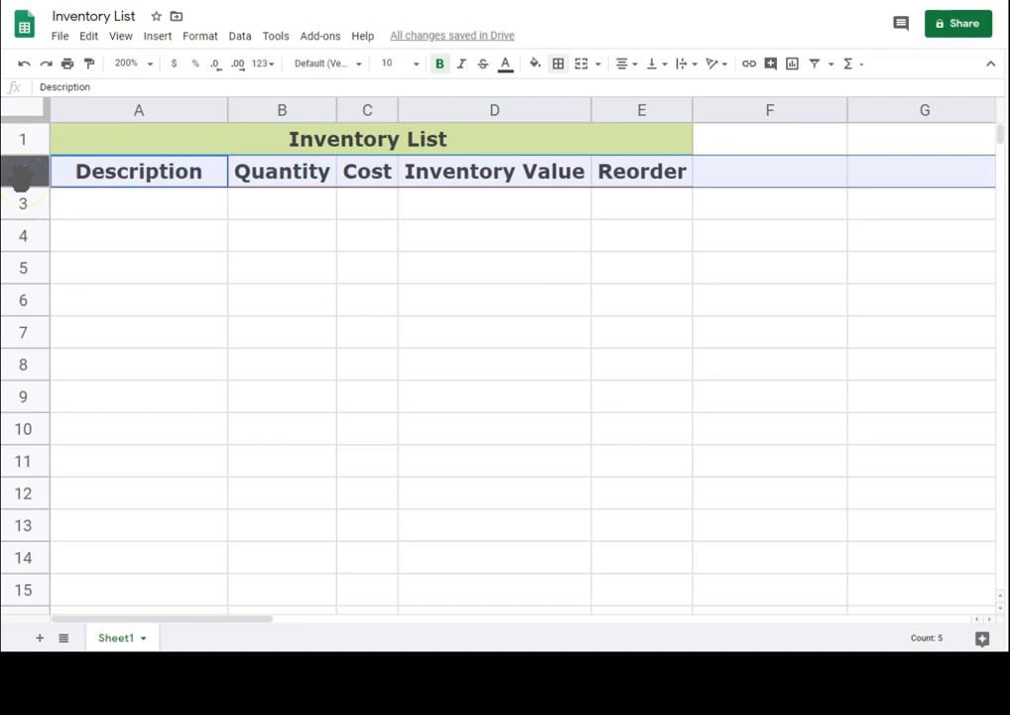
pyautogui.rightClick(21, 181)
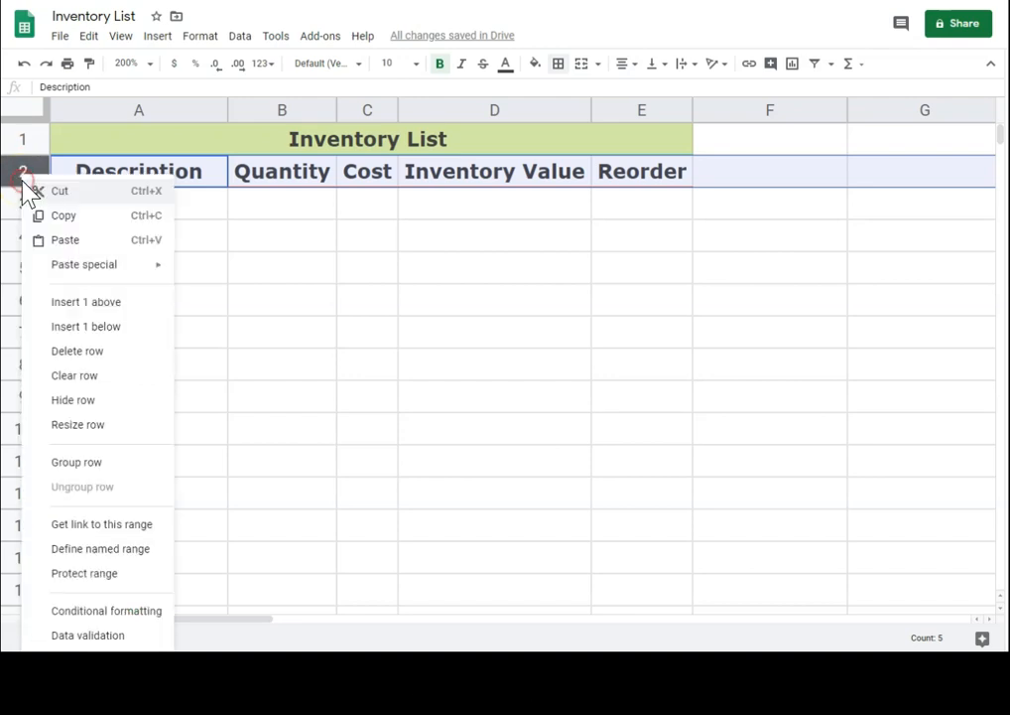
pyautogui.click(81, 303)
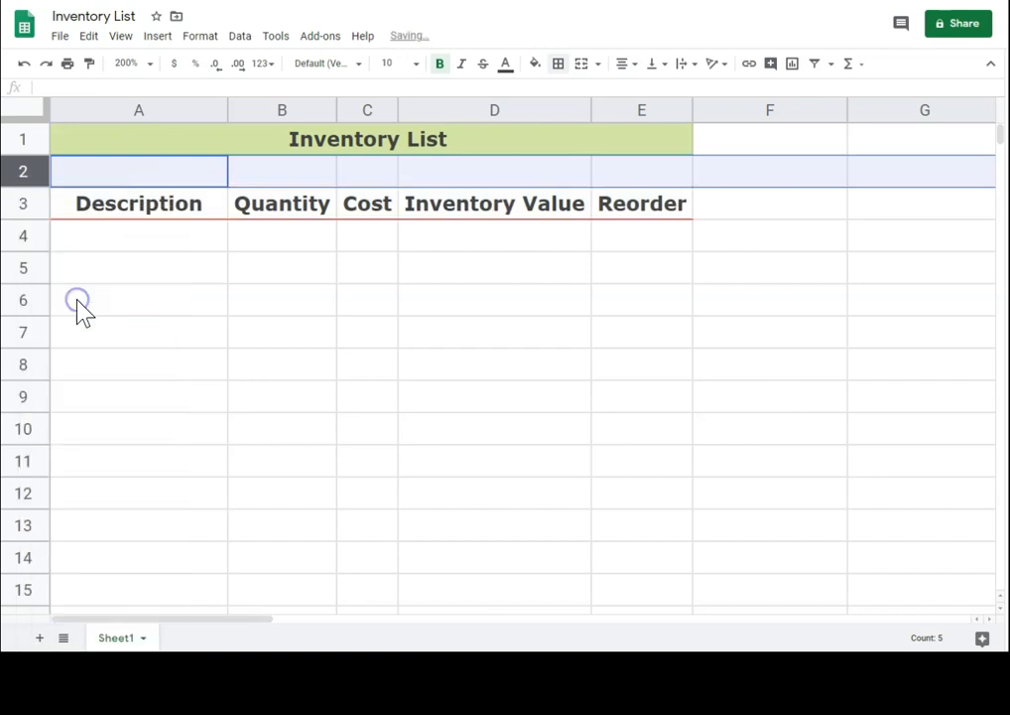
pyautogui.rightClick(22, 171)
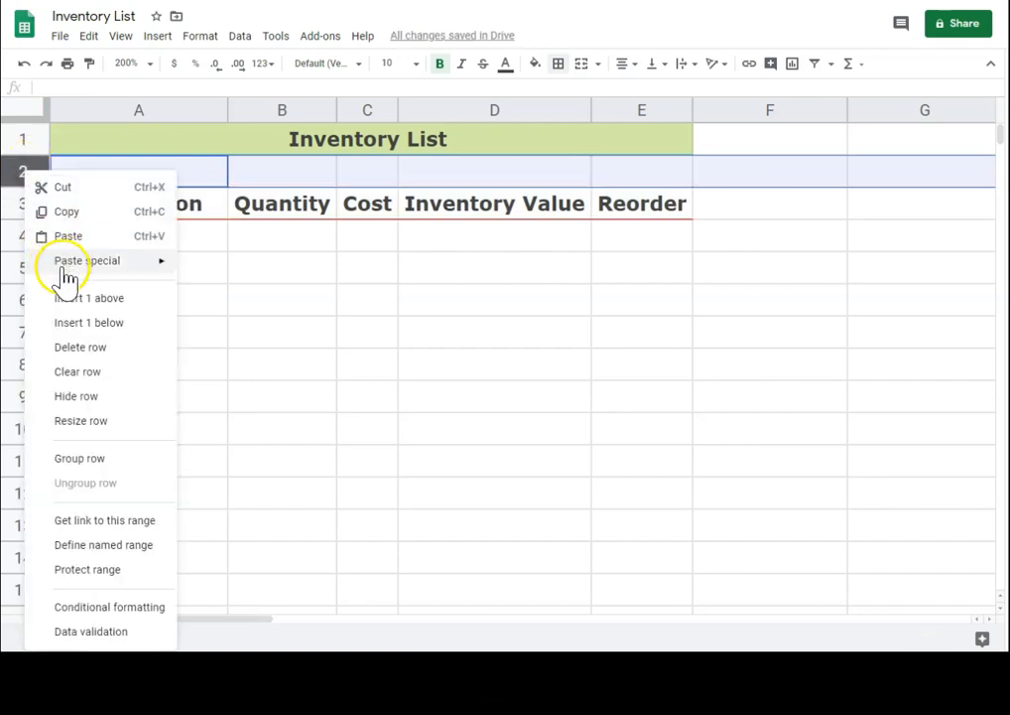
pyautogui.click(61, 297)
# Enter "Total Inventory Value" in cell A2 and "Inventory Items:" in cell B2.
pyautogui.click(207, 170)
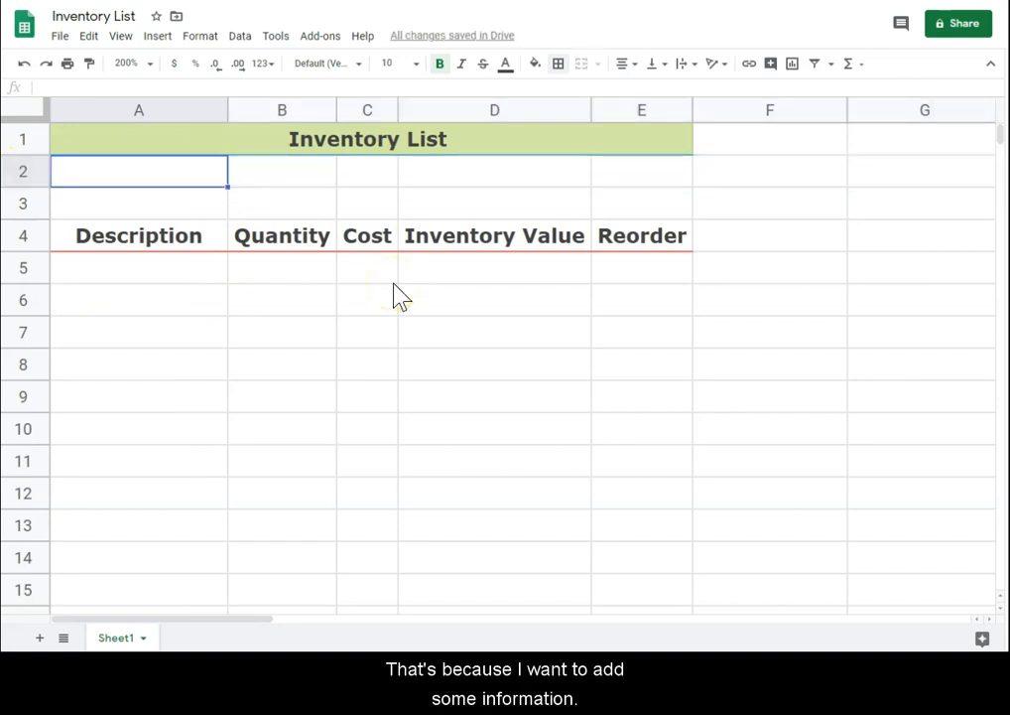
pyautogui.write('Total Invento')
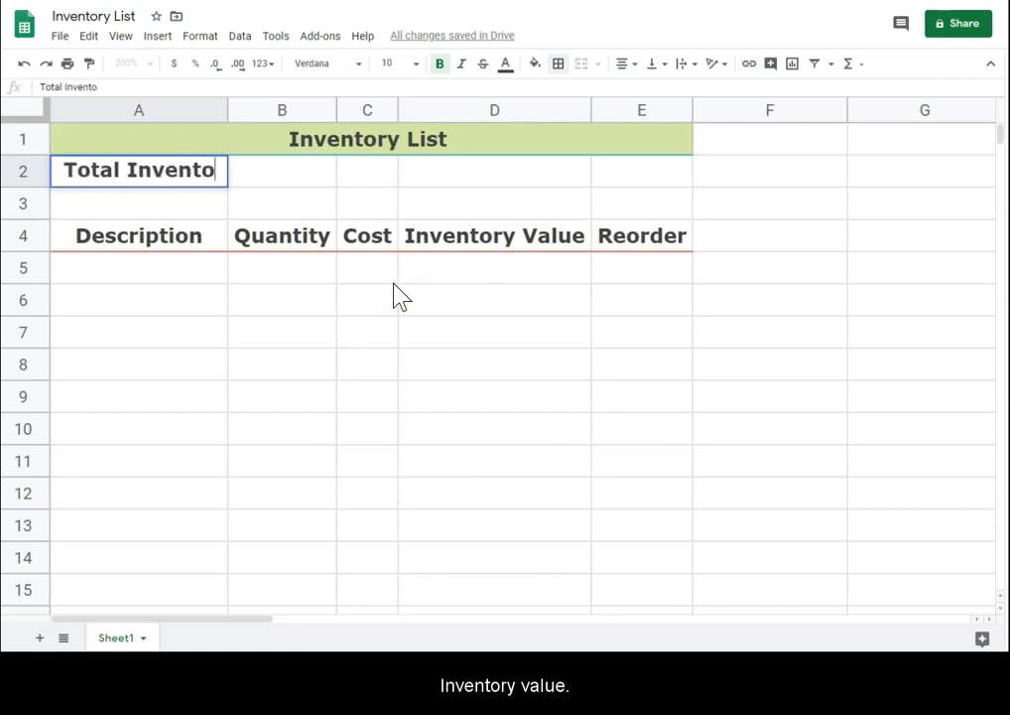
pyautogui.write('ry Valuye')
pyautogui.press('BackSpace')
pyautogui.press('BackSpace')
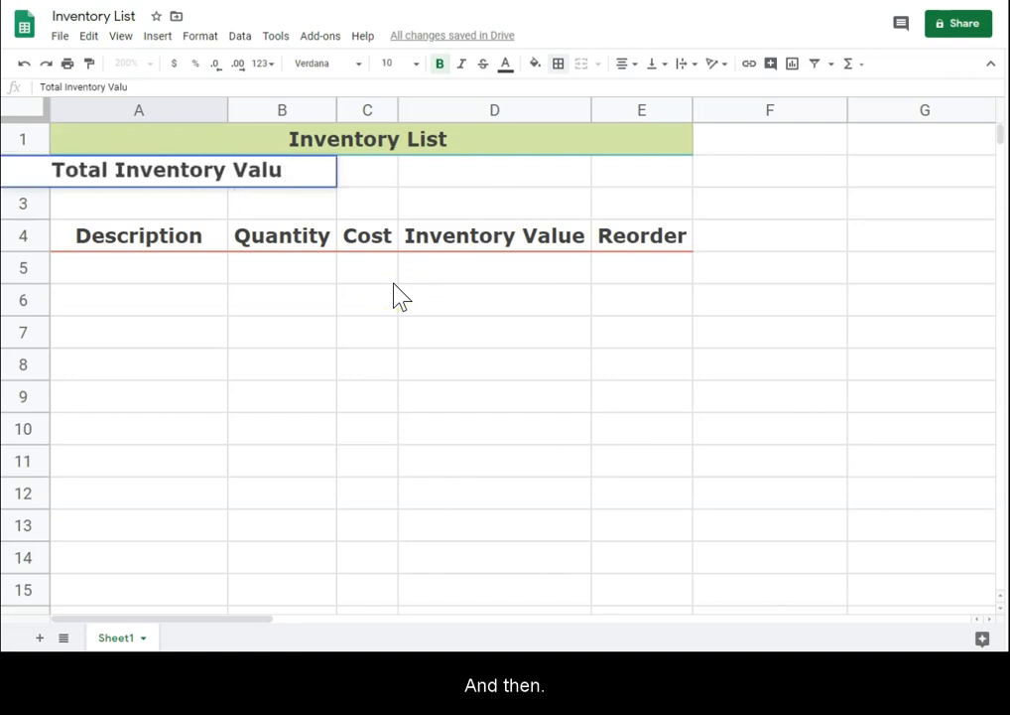
pyautogui.write('e')
pyautogui.press('Tab')
pyautogui.write('Inve')
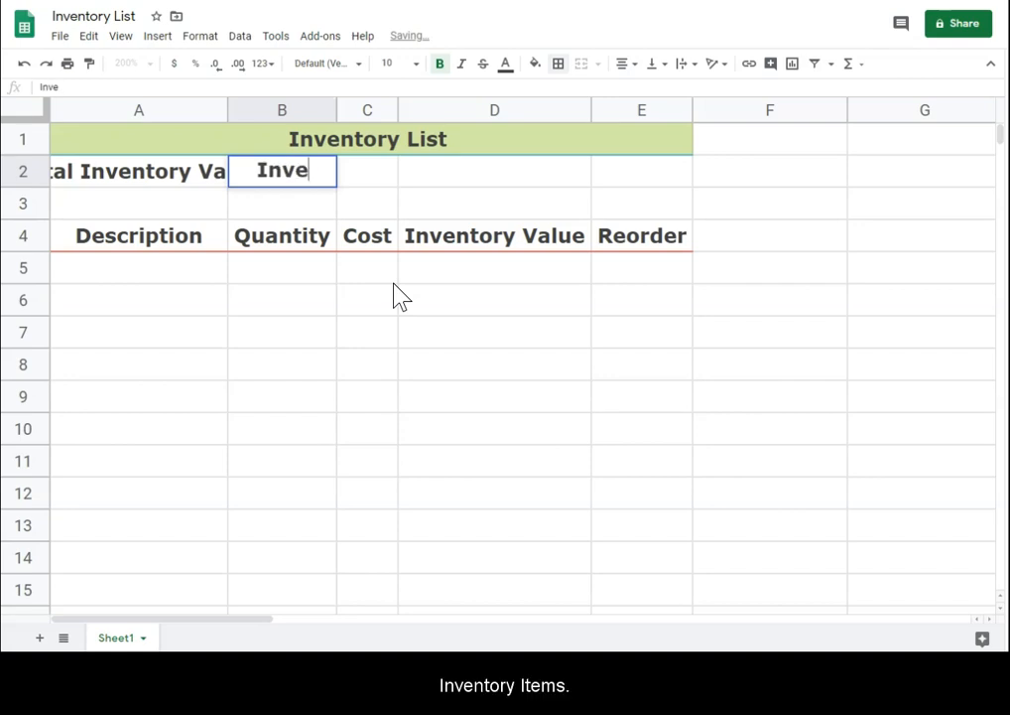
pyautogui.write('ntory Items:')
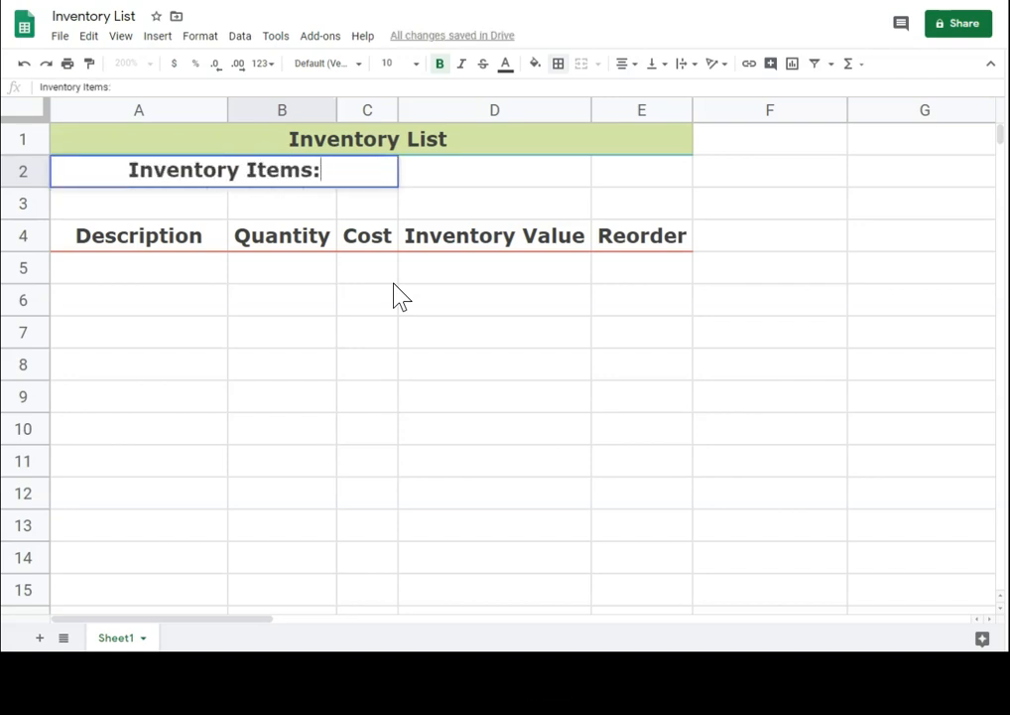
pyautogui.press('Return')
# Add a colon to the end of the "Total Inventory Value" label in cell A2.
pyautogui.press('Left')
pyautogui.press('Up')
pyautogui.click(206, 88)
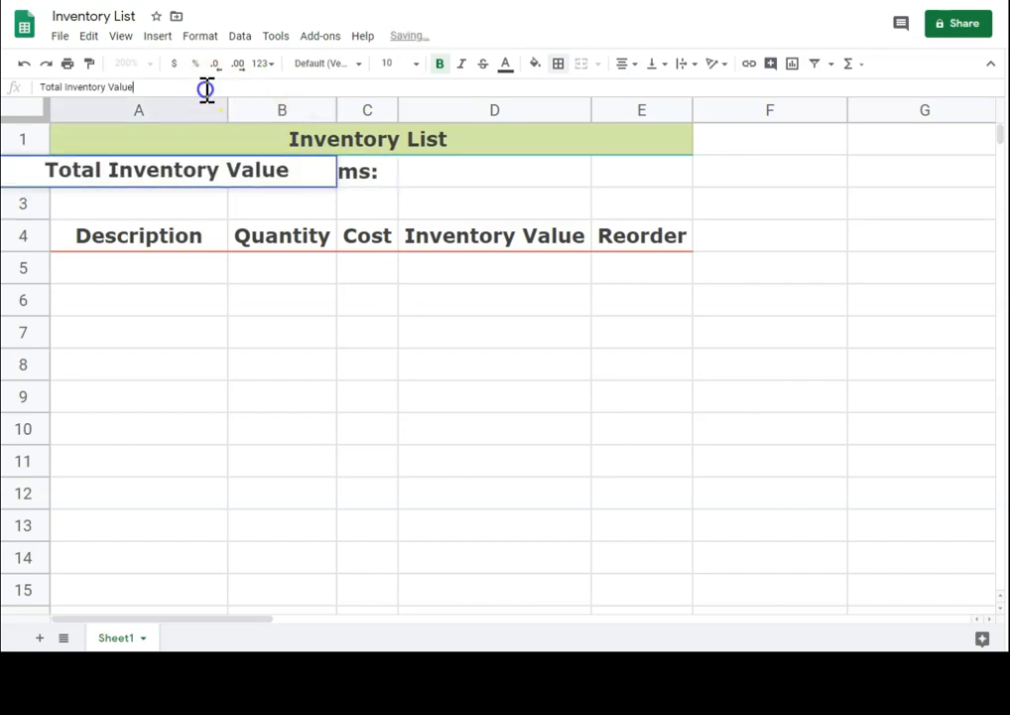
pyautogui.write(':')
pyautogui.press('Return')
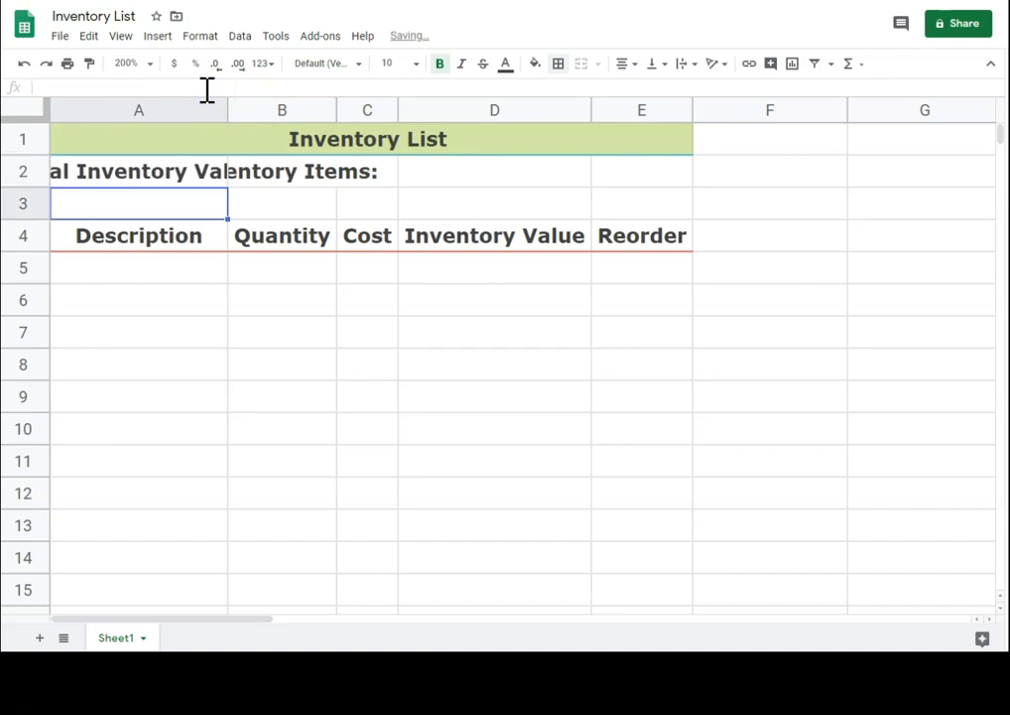
# Reduce the font size of the labels in cells A2 and B2 to 6.
pyautogui.click(185, 160)
pyautogui.moveTo(255, 178)
pyautogui.mouseDown()
pyautogui.moveTo(198, 181)
pyautogui.moveTo(266, 185)
pyautogui.moveTo(266, 173)
pyautogui.mouseUp()
pyautogui.click(415, 65)
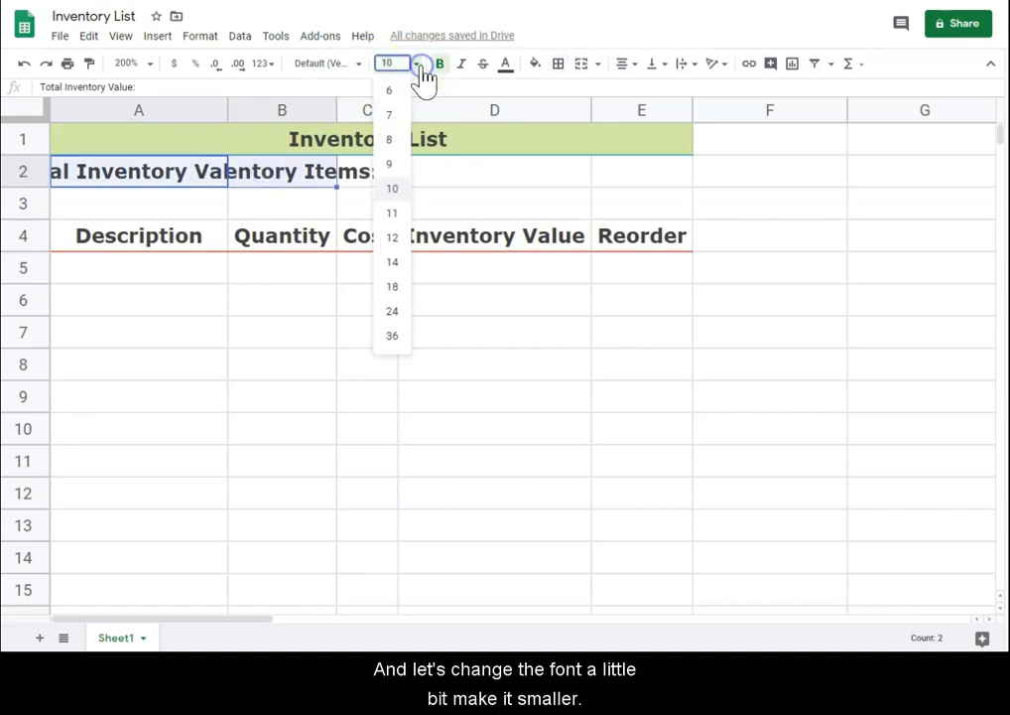
pyautogui.click(395, 140)
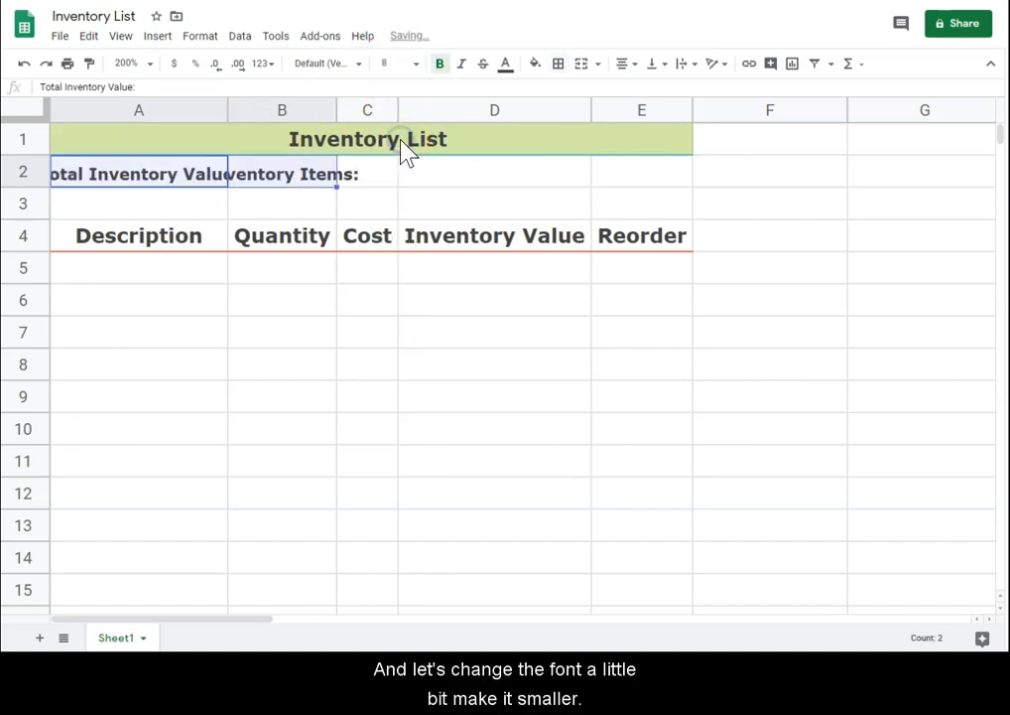
pyautogui.click(416, 64)
pyautogui.click(394, 115)
pyautogui.click(416, 63)
pyautogui.click(397, 88)
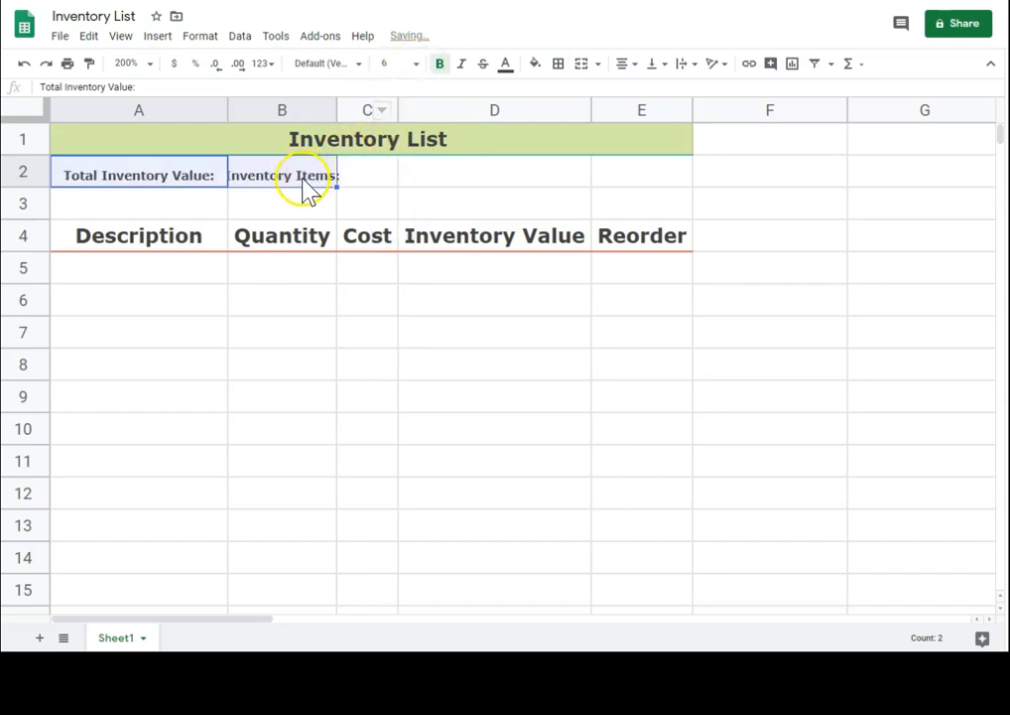
# Auto-fit the widths of columns A to E to their contents.
pyautogui.moveTo(149, 109); pyautogui.dragTo(640, 107)
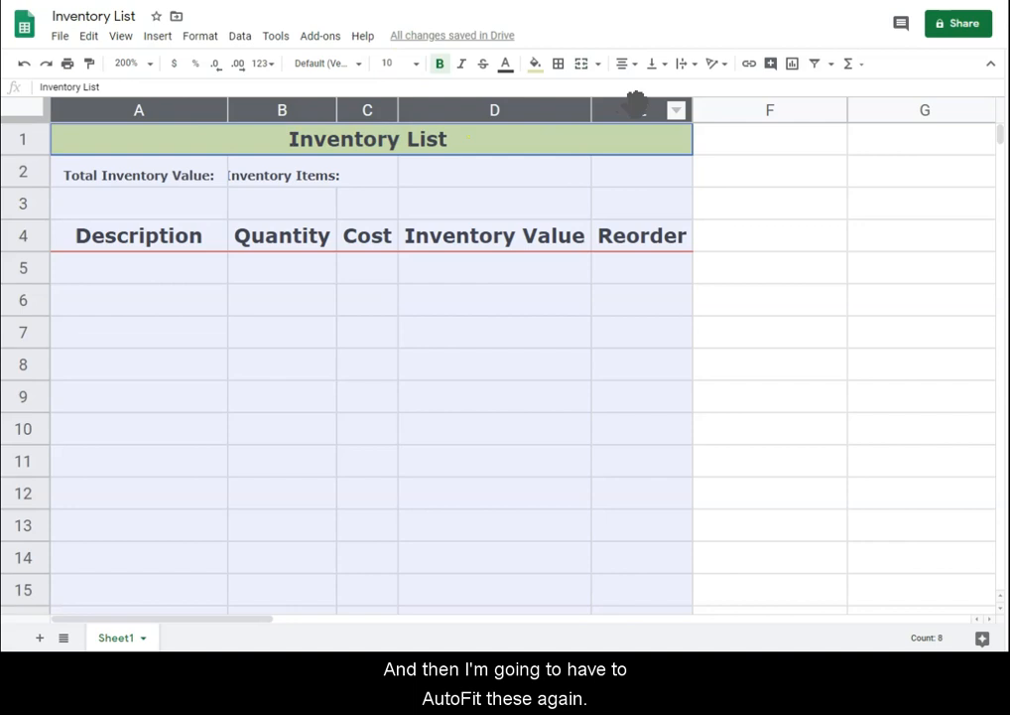
pyautogui.doubleClick(334, 110)
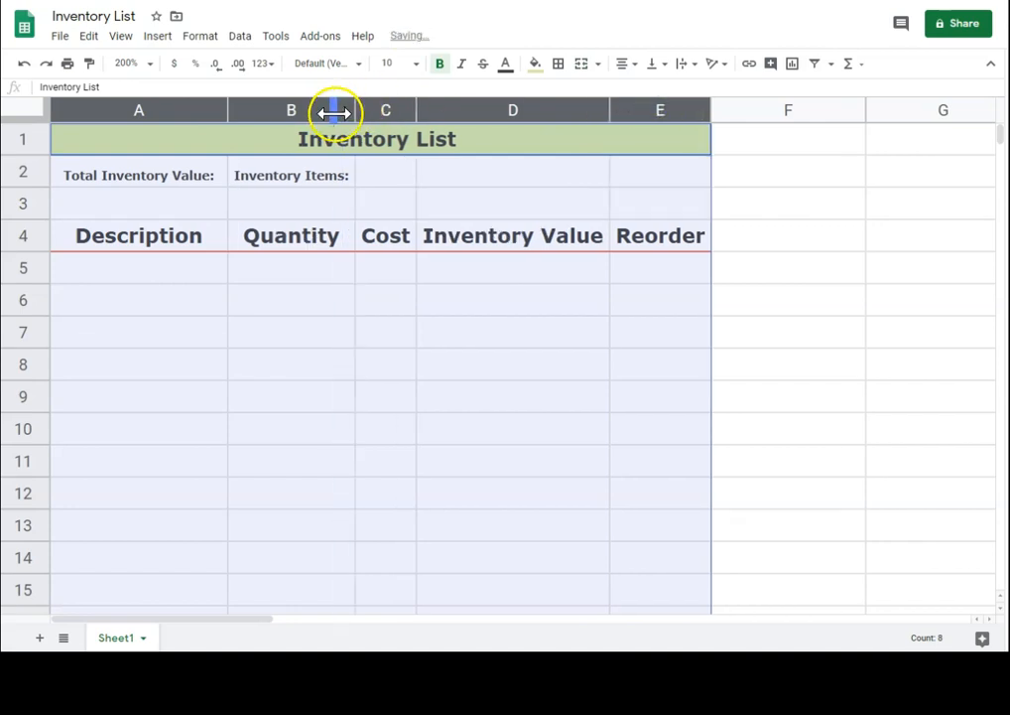
pyautogui.click(377, 333)
pyautogui.click(298, 331)
pyautogui.click(187, 179)
pyautogui.moveTo(285, 174); pyautogui.dragTo(290, 197)
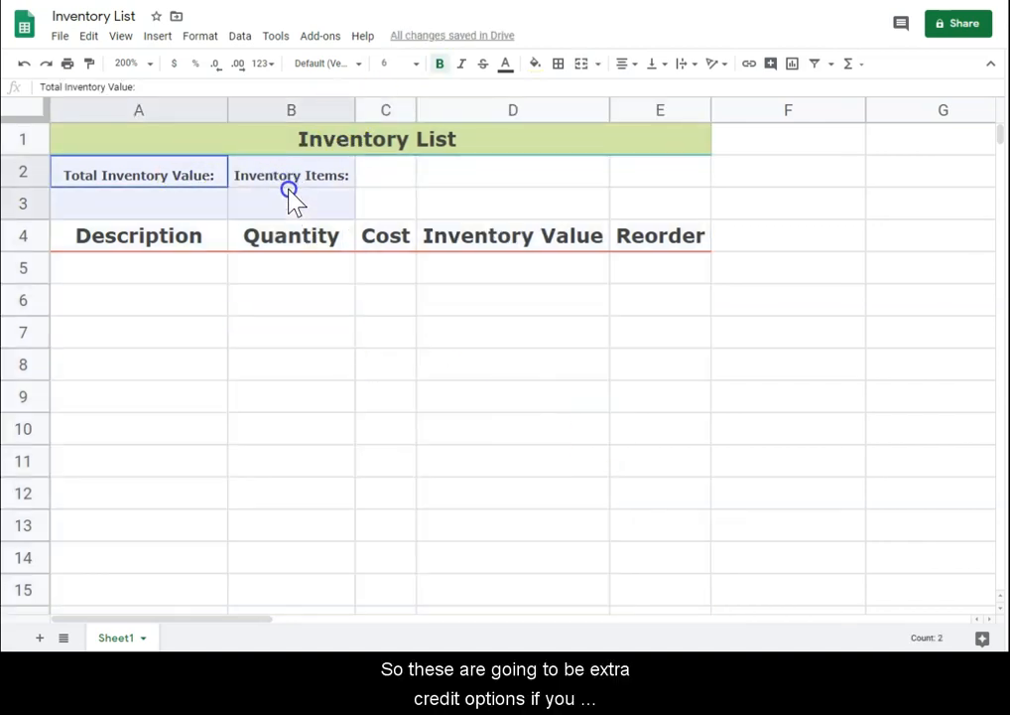
pyautogui.moveTo(206, 180); pyautogui.dragTo(286, 202)
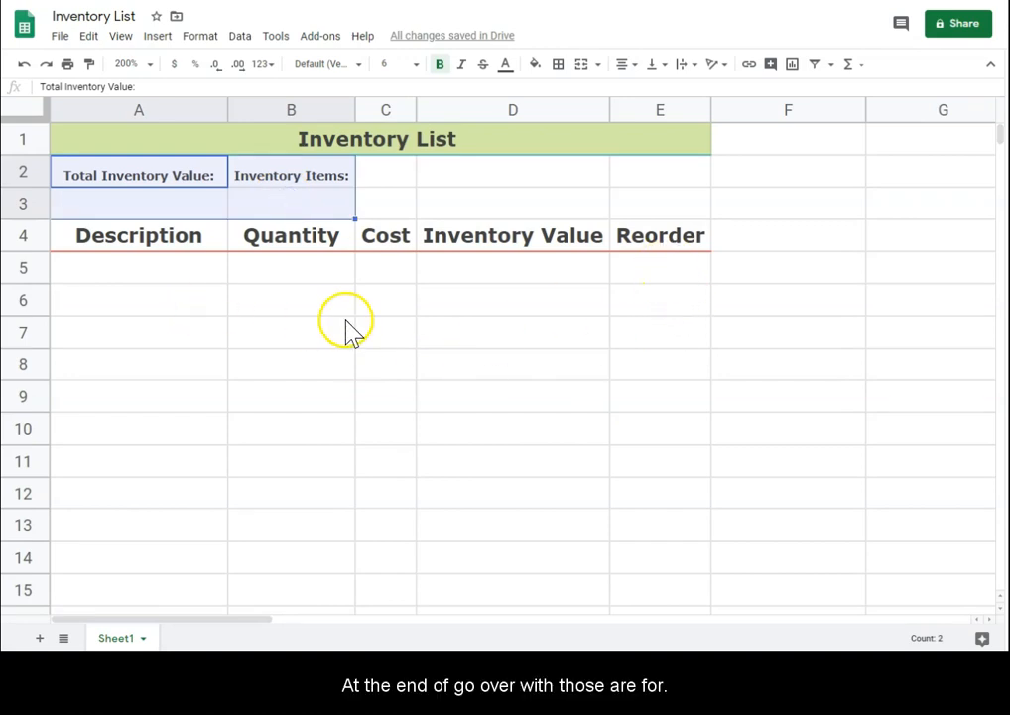
pyautogui.click(311, 331)
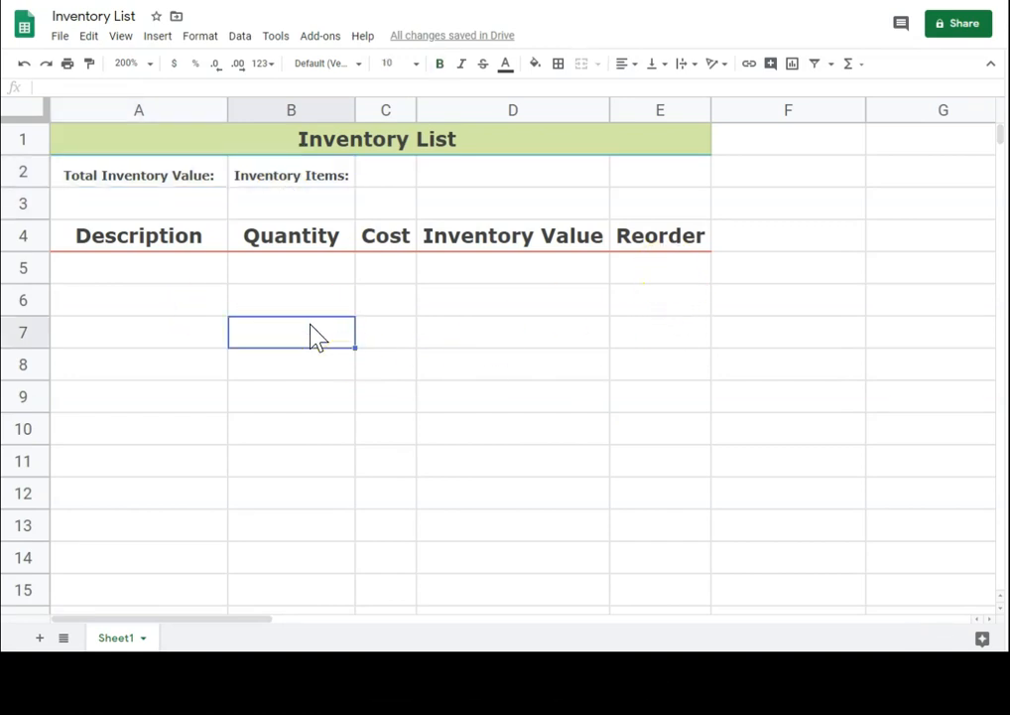
pyautogui.moveTo(164, 243); pyautogui.dragTo(629, 510)
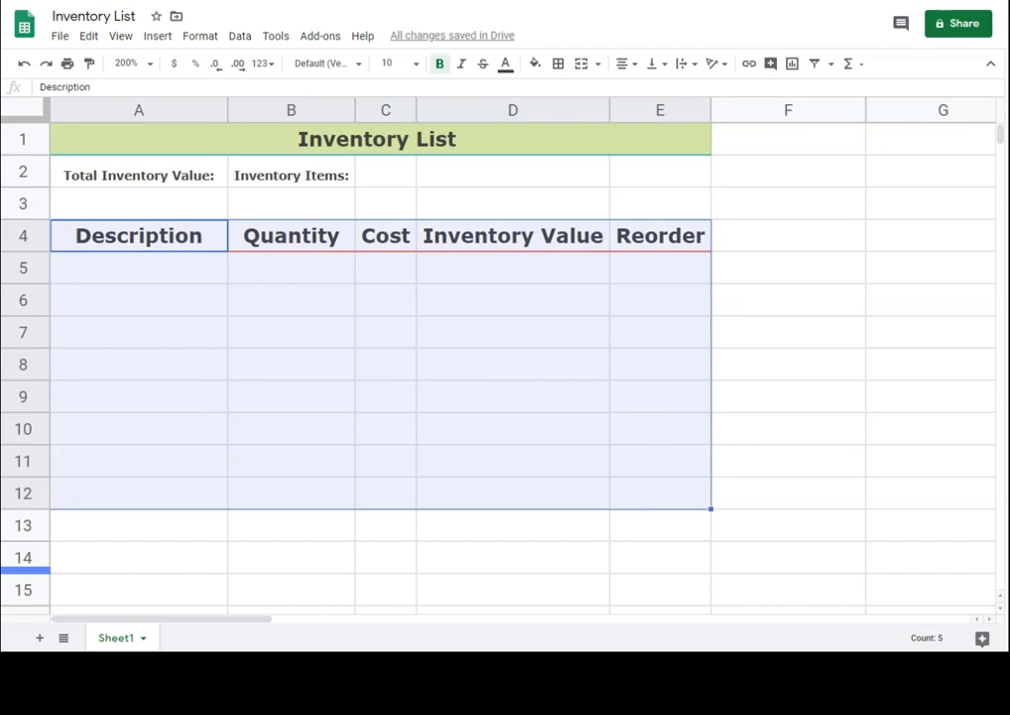
# Enter "Item 1" in cell A5 and "Item 2" in cell A6 under Description.
pyautogui.click(159, 285)
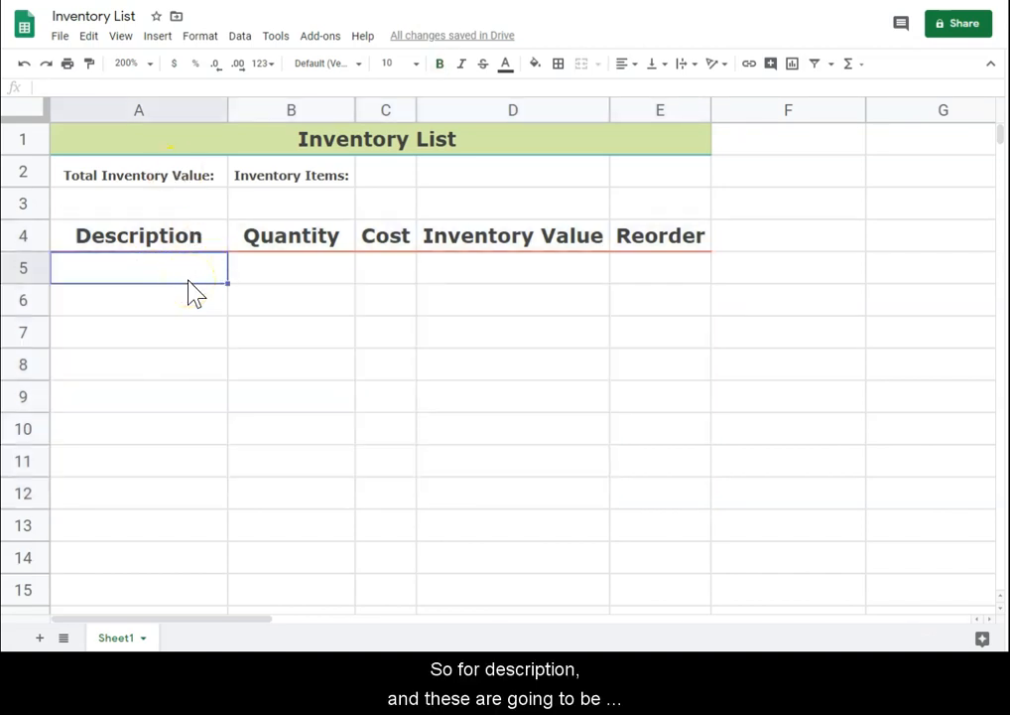
pyautogui.write('It')
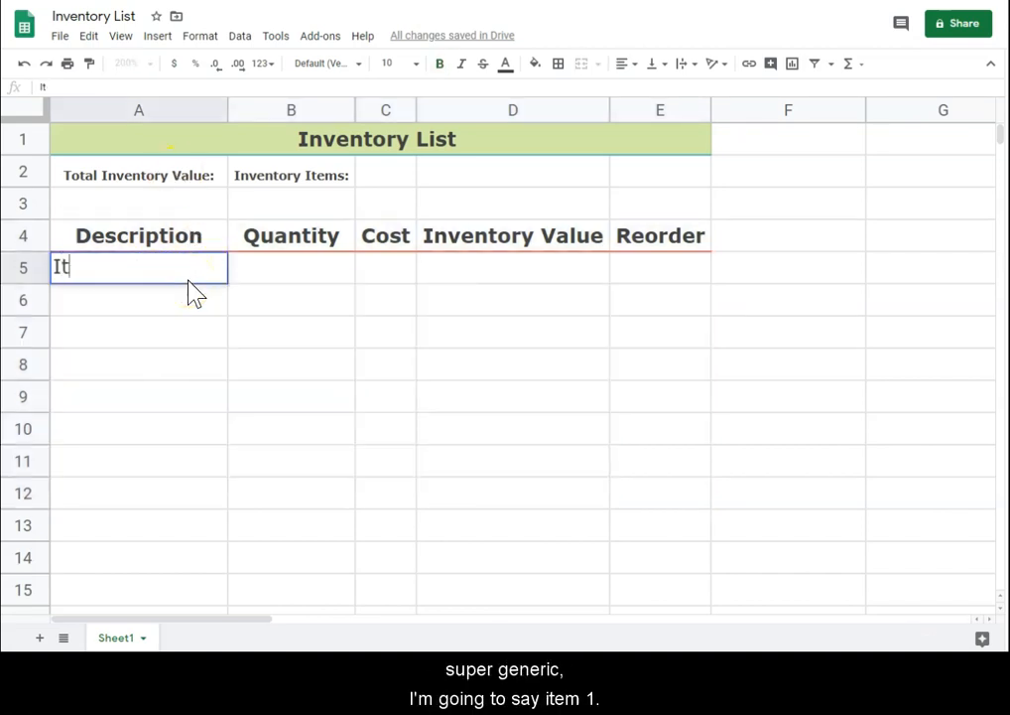
pyautogui.write('em 1')
pyautogui.press('Return')
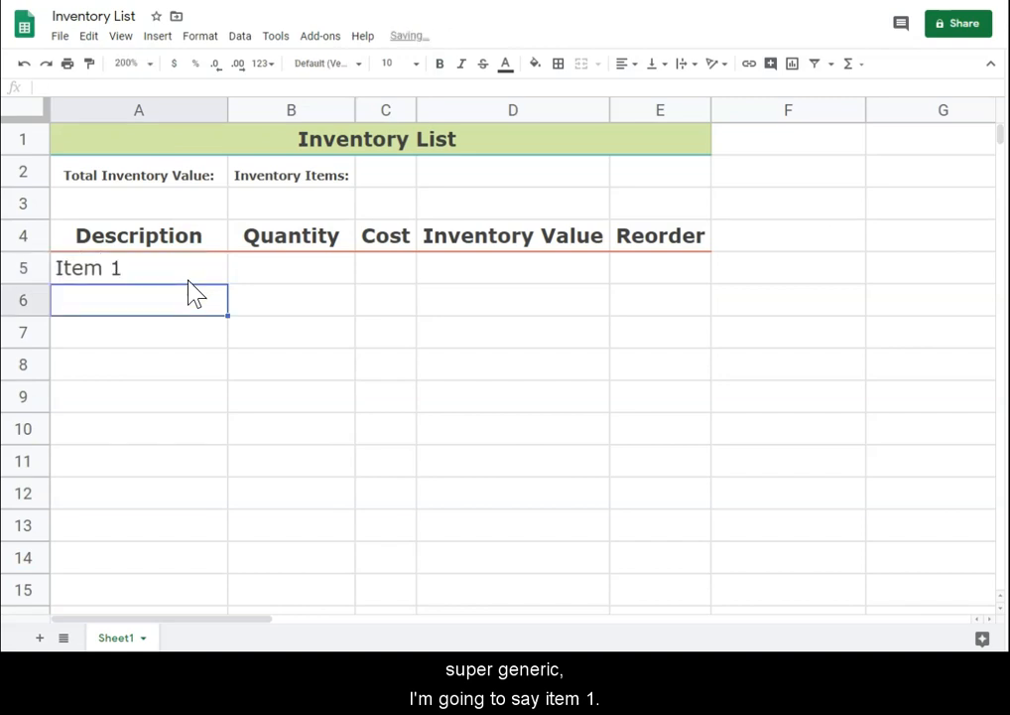
pyautogui.write('Item 2')
pyautogui.press('Return')
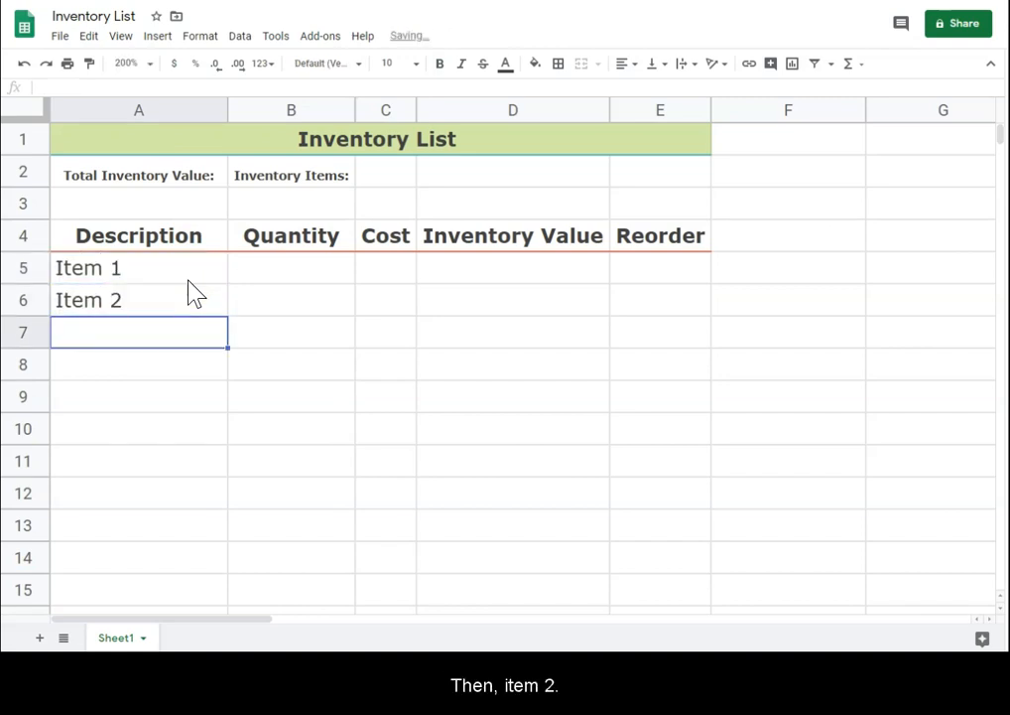
# Extend the item series from cells A5 and A6 down the Description column to Item 11 in A15.
pyautogui.click(188, 280)
pyautogui.moveTo(210, 285); pyautogui.dragTo(209, 300)
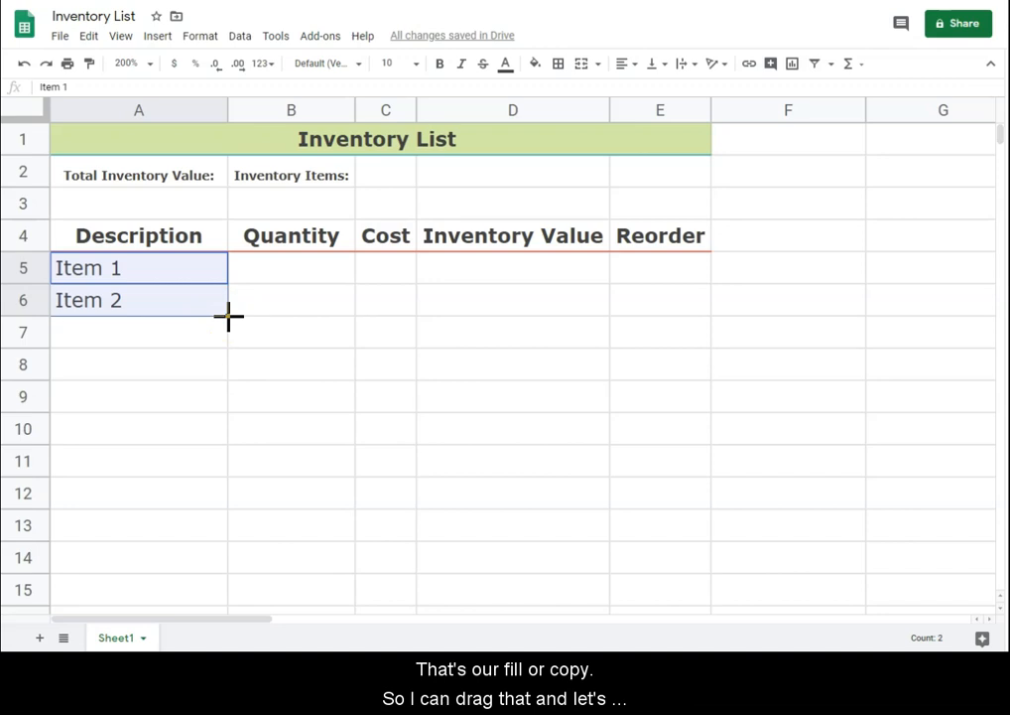
pyautogui.moveTo(228, 317); pyautogui.dragTo(202, 593)
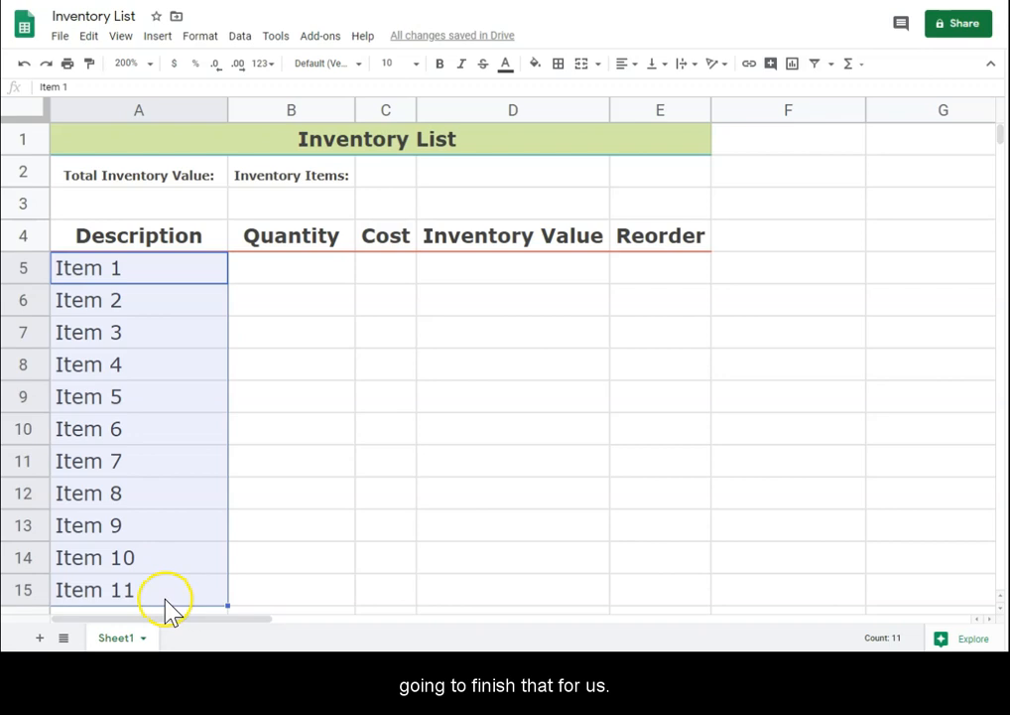
# Enter the quantities 20, 15, 26, 43 and 22 for Items 1 to 5 in cells B5 to B9.
pyautogui.click(322, 283)
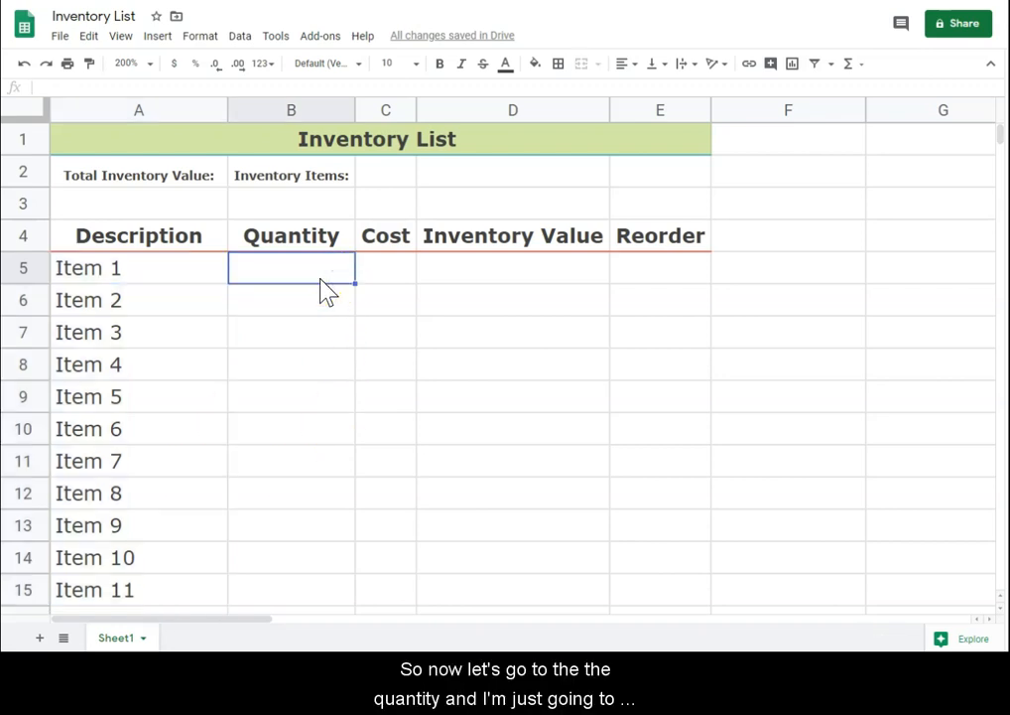
pyautogui.write('20')
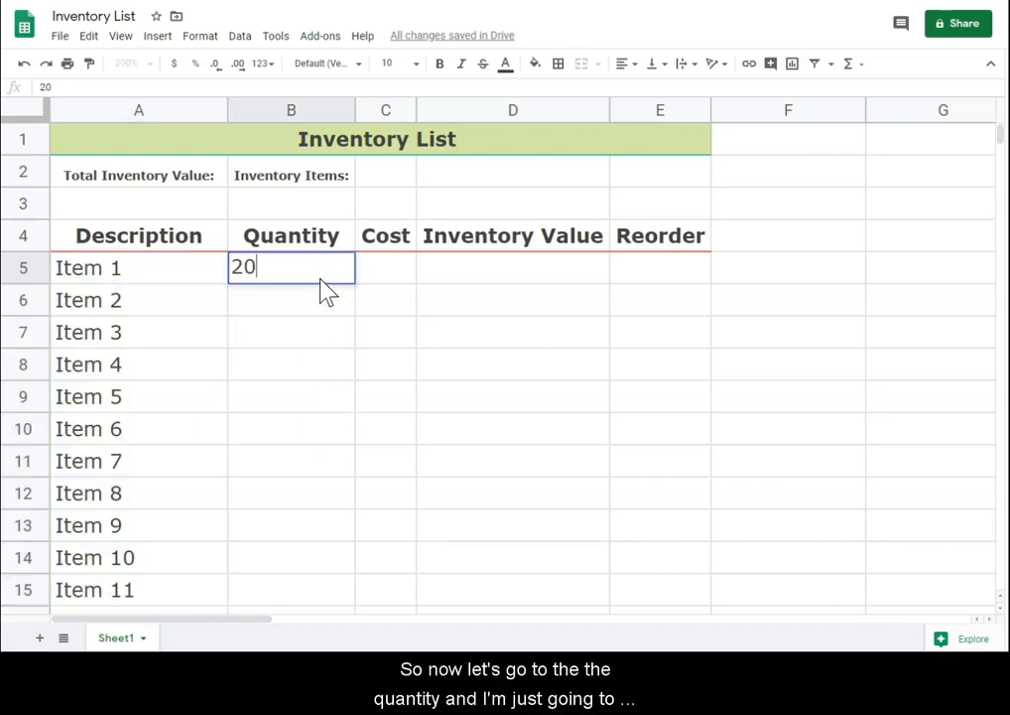
pyautogui.press('Return')
pyautogui.write('15')
pyautogui.press('Return')
pyautogui.write('26')
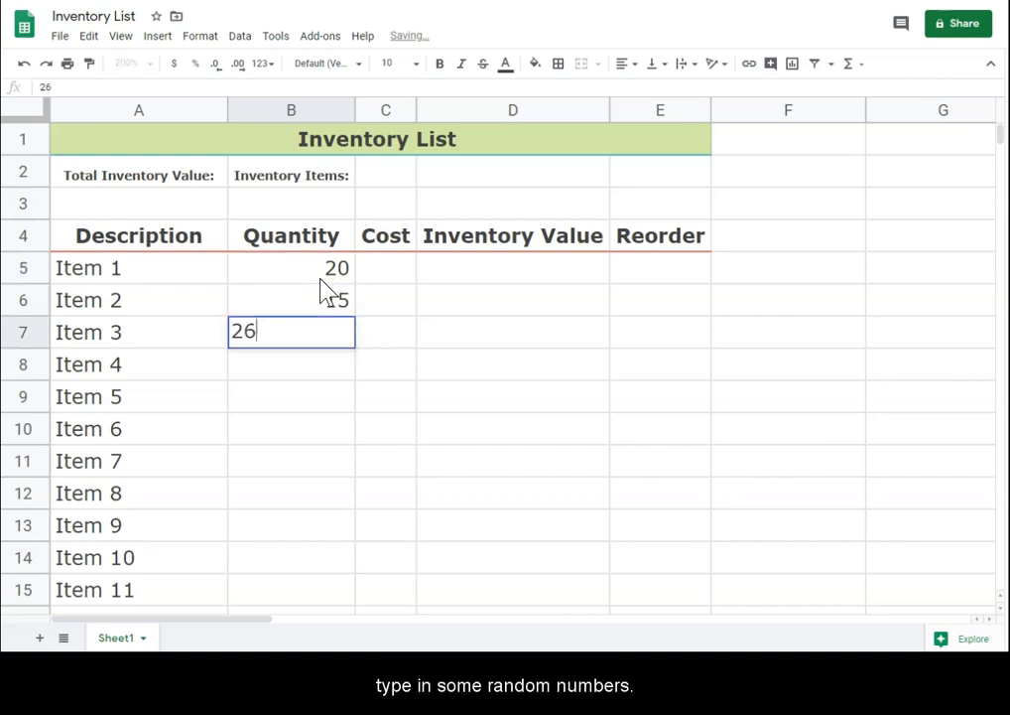
pyautogui.press('Return')
pyautogui.write('43')
pyautogui.press('Return')
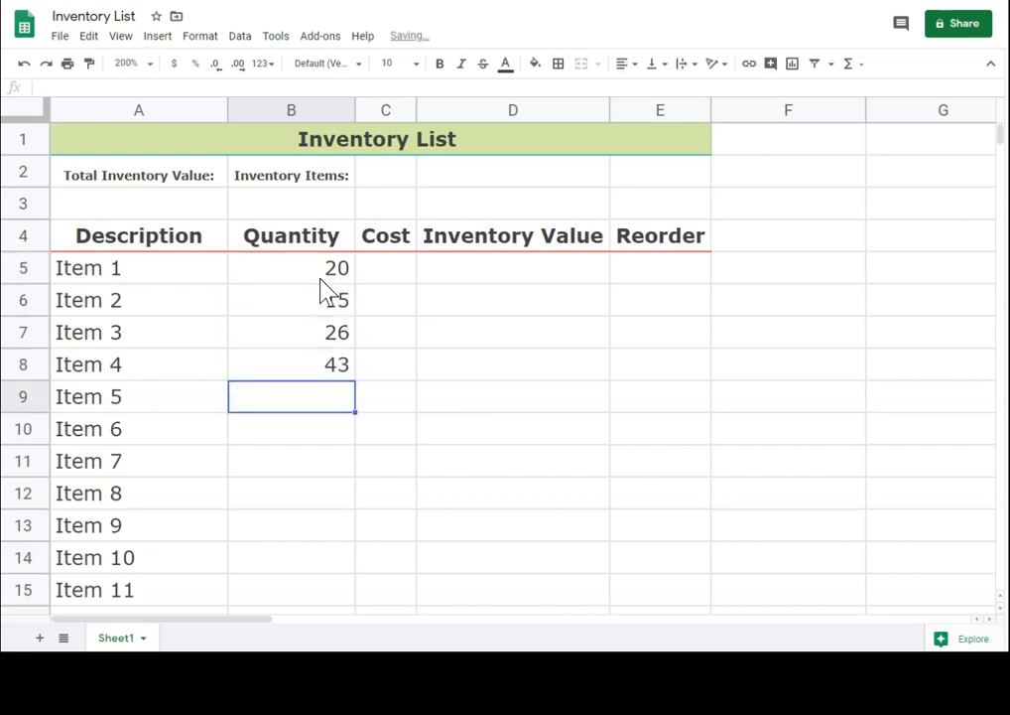
pyautogui.write('22')
pyautogui.press('Return')
# Enter the quantities 67, 43, 13, 42, 15 and 35 for Items 6 to 11 in cells B10 to B15.
pyautogui.write('676')
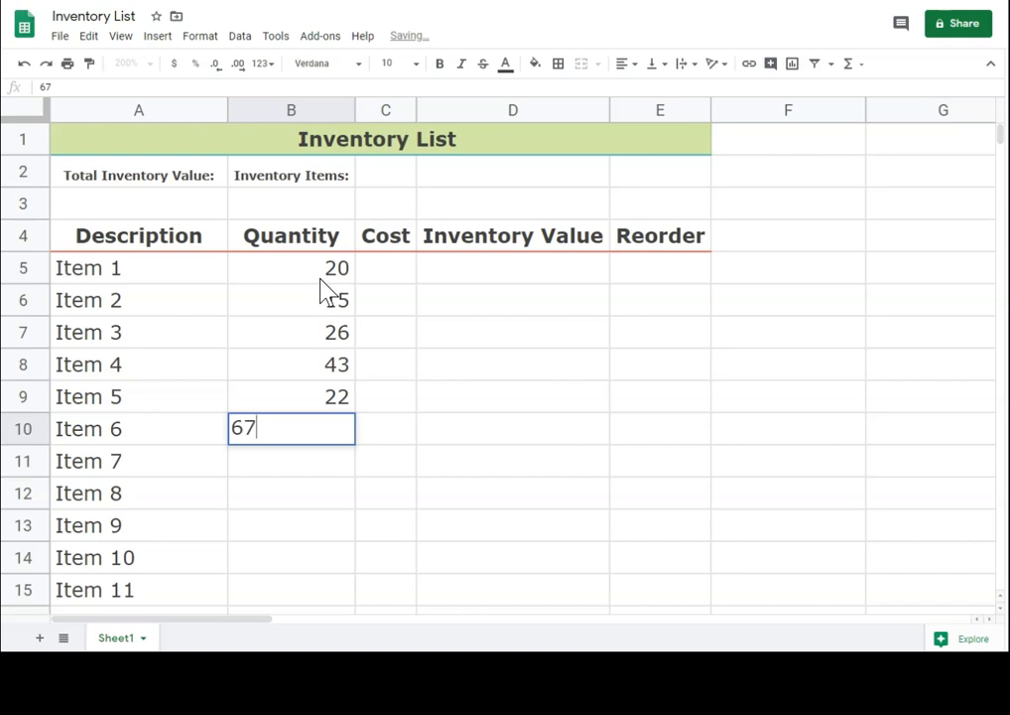
pyautogui.press('Return')
pyautogui.write('43')
pyautogui.press('Return')
pyautogui.write('1')
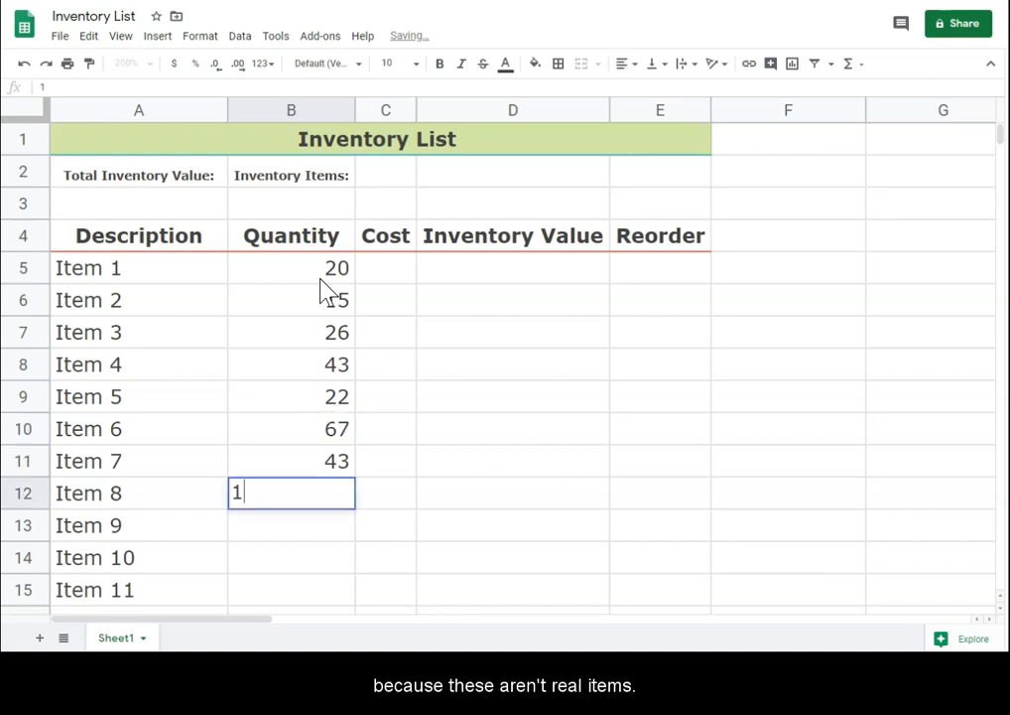
pyautogui.write('3')
pyautogui.press('Return')
pyautogui.write('42')
pyautogui.press('Return')
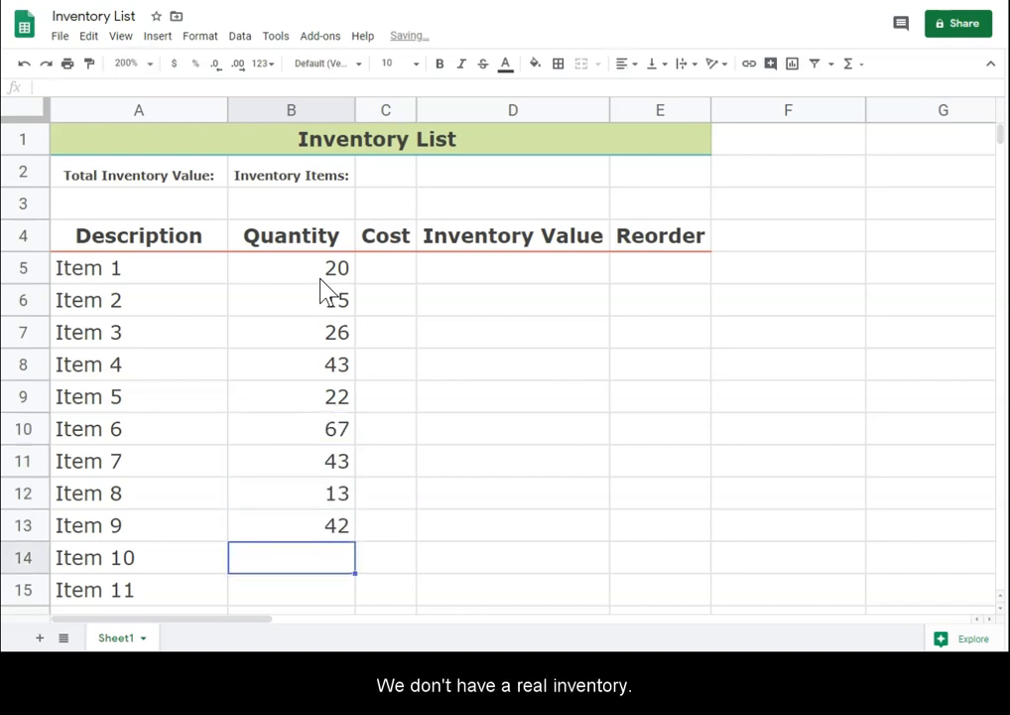
pyautogui.write('15')
pyautogui.press('Return')
pyautogui.write('35')
pyautogui.press('Tab')
# Enter the costs 30, 42, 15, 24 and 62 for Items 1 to 5 in cells C5 to C9.
pyautogui.press('Up')
pyautogui.press('Up')
pyautogui.press('Up')
pyautogui.press('Up')
pyautogui.press('Up')
pyautogui.press('Up')
pyautogui.press('Up')
pyautogui.press('Up')
pyautogui.press('Up')
pyautogui.press('Up')
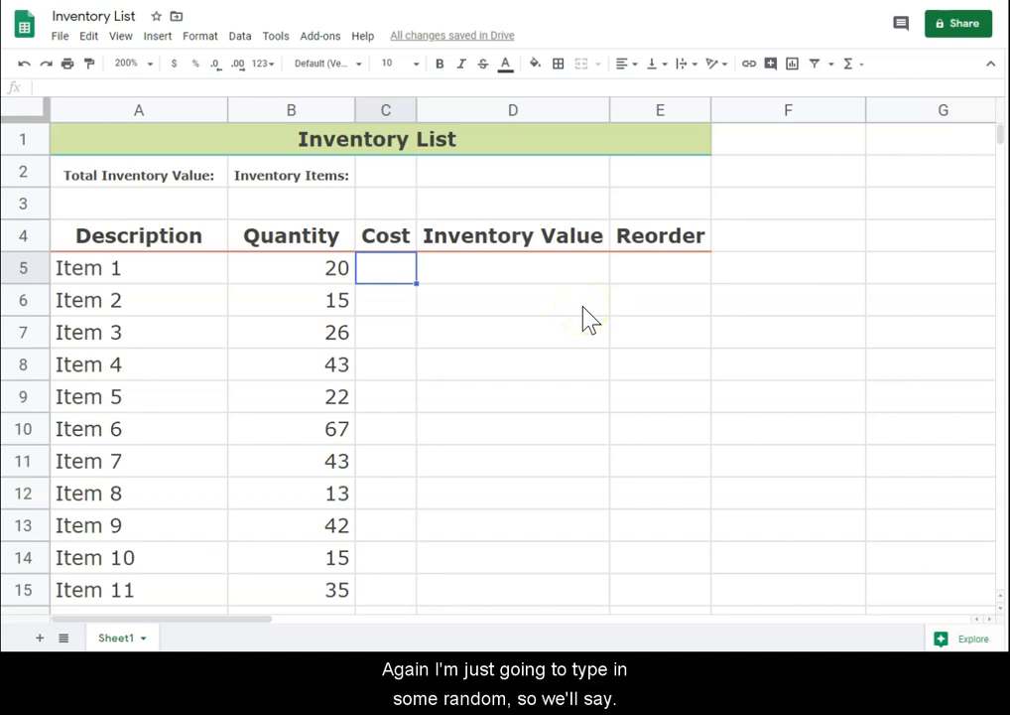
pyautogui.click(584, 307)
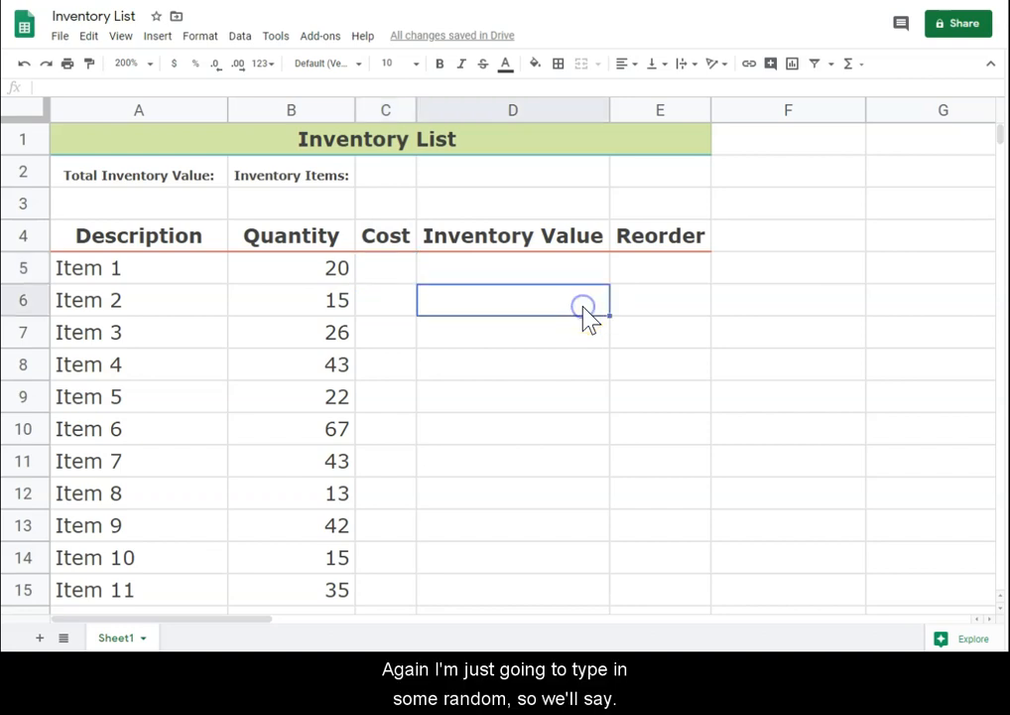
pyautogui.click(406, 272)
pyautogui.write('30')
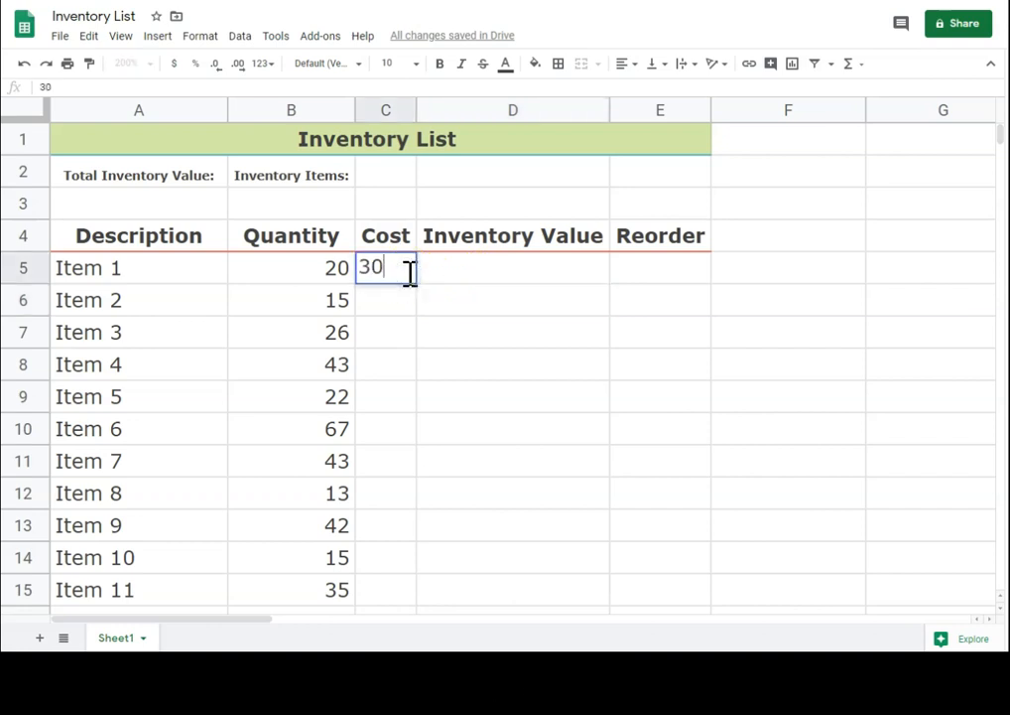
pyautogui.press('Return')
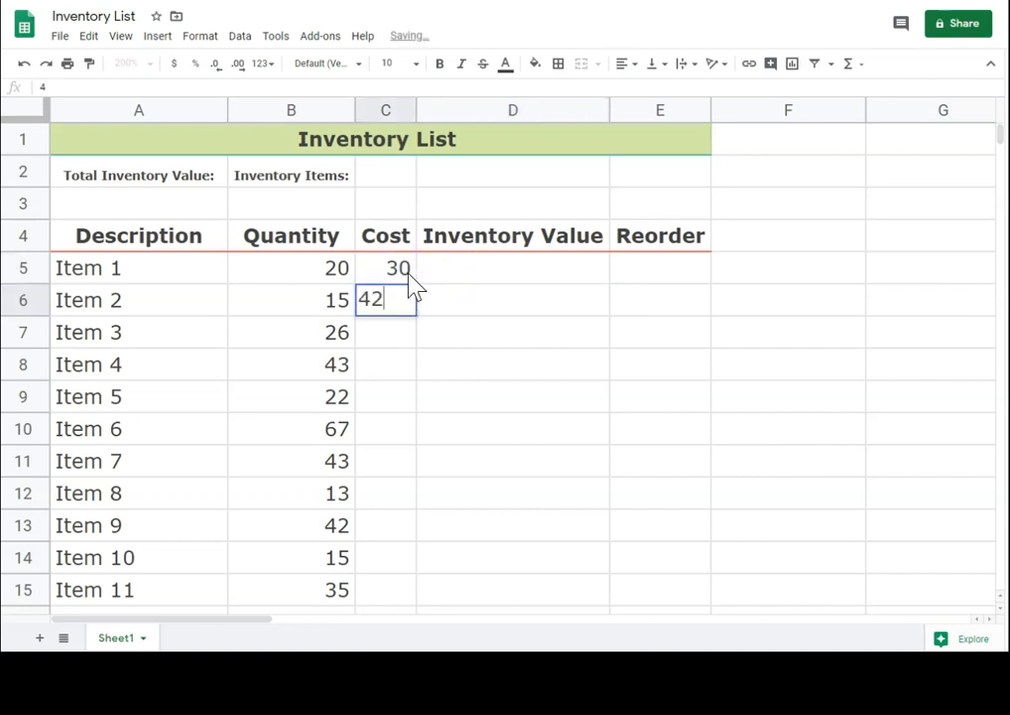
pyautogui.press('Return')
pyautogui.write('15')
pyautogui.press('Return')
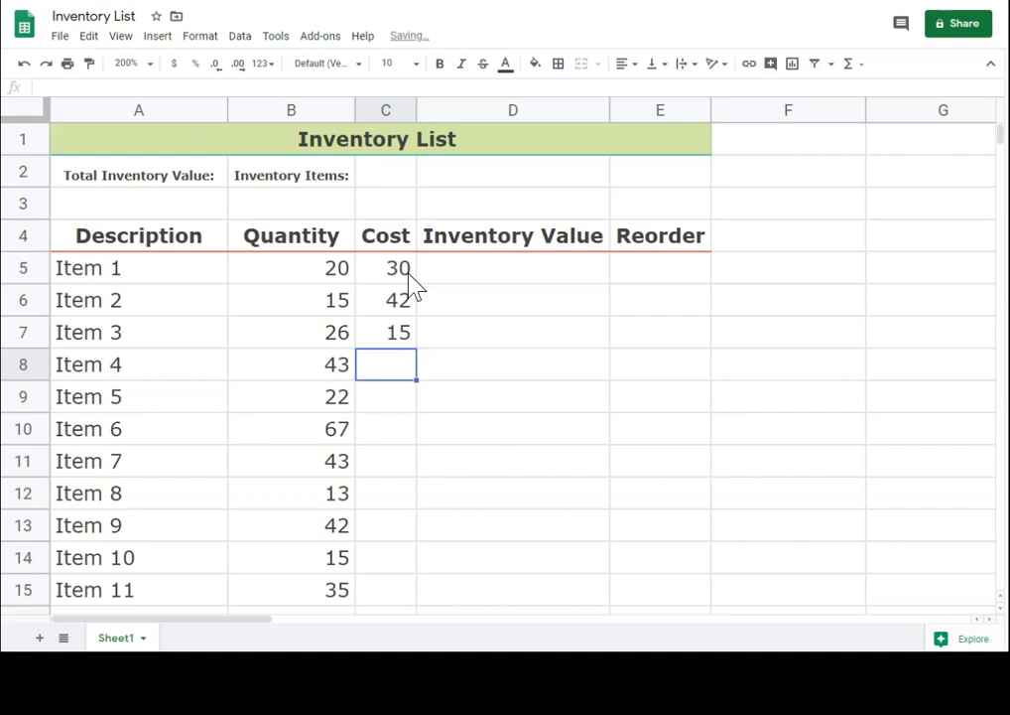
pyautogui.press('Return')
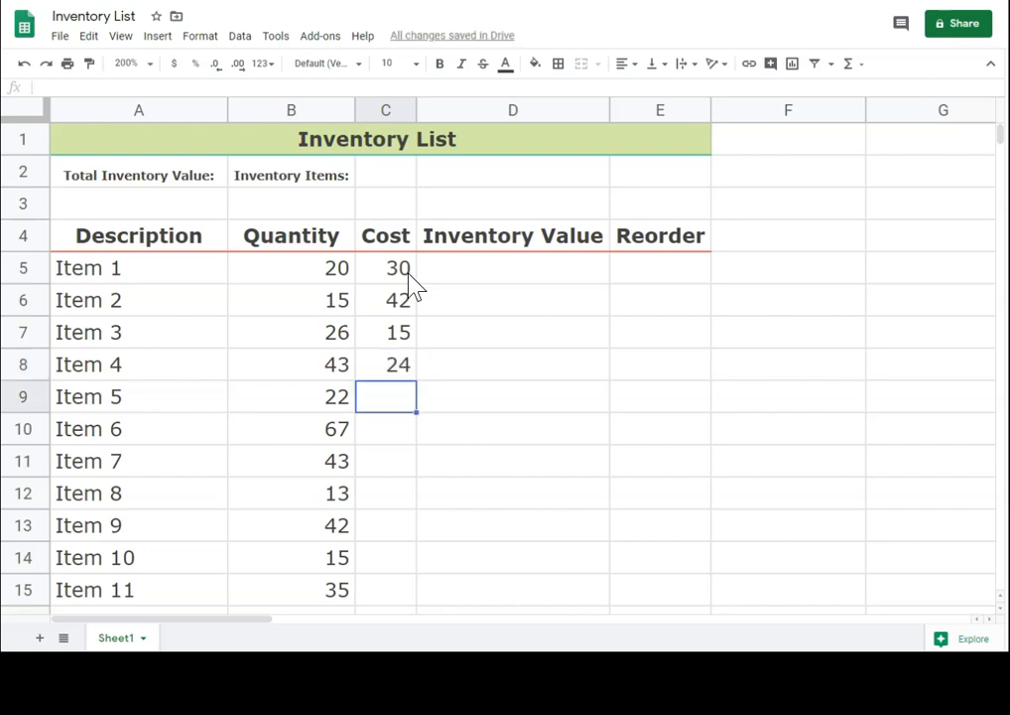
pyautogui.write('62')
pyautogui.press('Return')
# Enter the costs 17, 32, 32, 64, 28 and 29 for Items 6 to 11 in cells C10 to C15.
pyautogui.press('Return')
pyautogui.write('32')
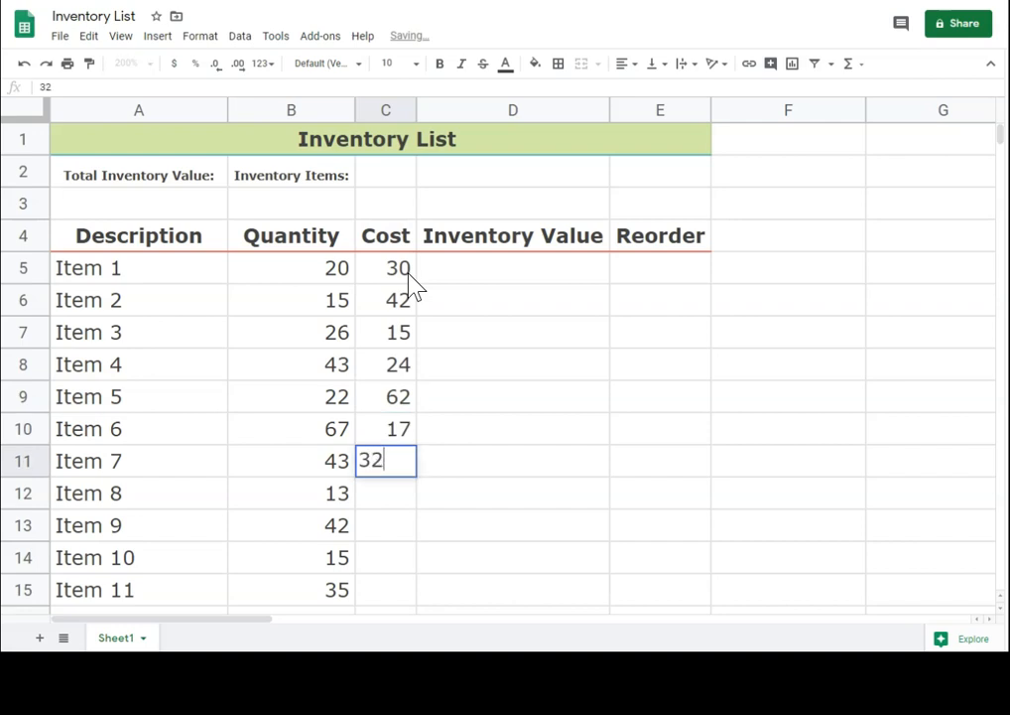
pyautogui.press('Return')
pyautogui.write('32')
pyautogui.press('Return')
pyautogui.write('64')
pyautogui.press('Return')
pyautogui.write('23')
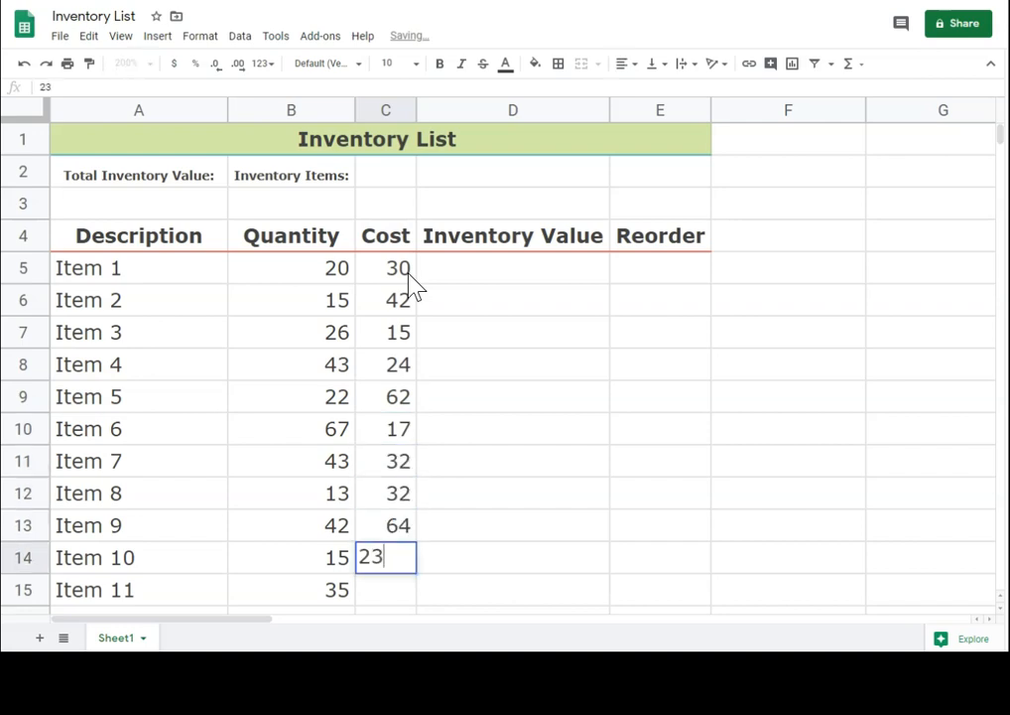
pyautogui.press('BackSpace')
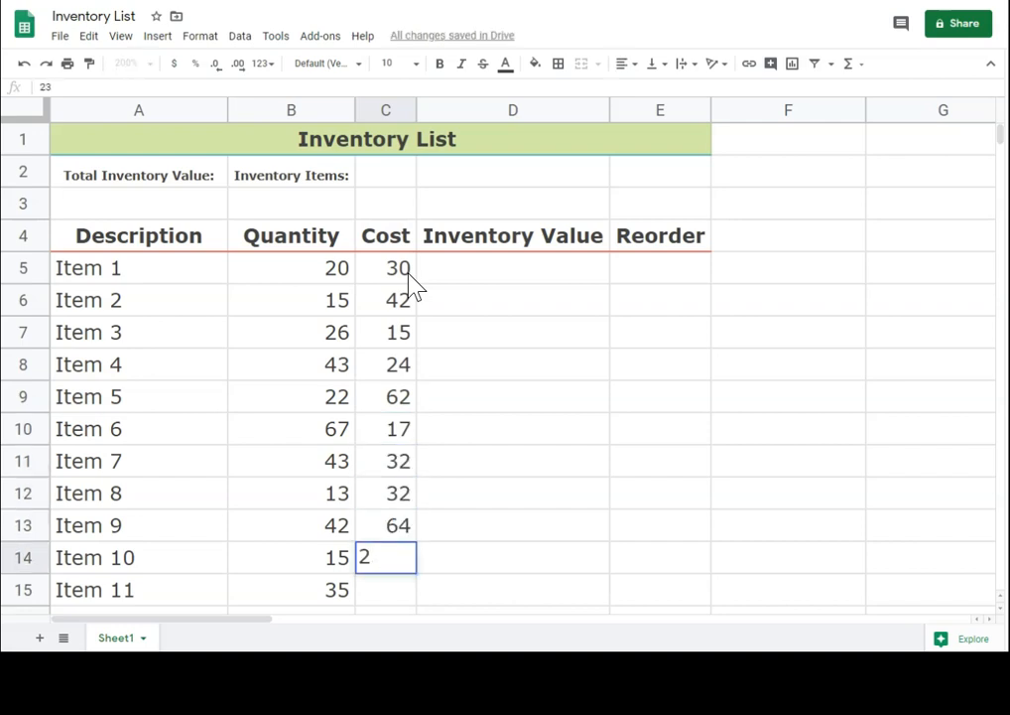
pyautogui.write('8')
pyautogui.press('Return')
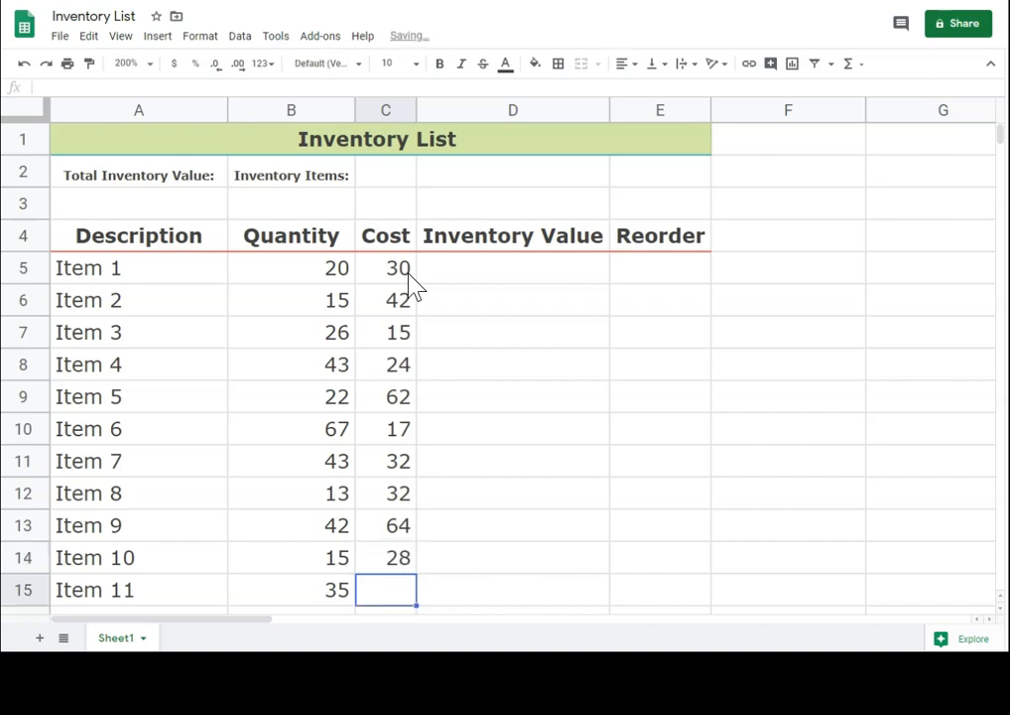
pyautogui.write('29')
pyautogui.press('Tab')
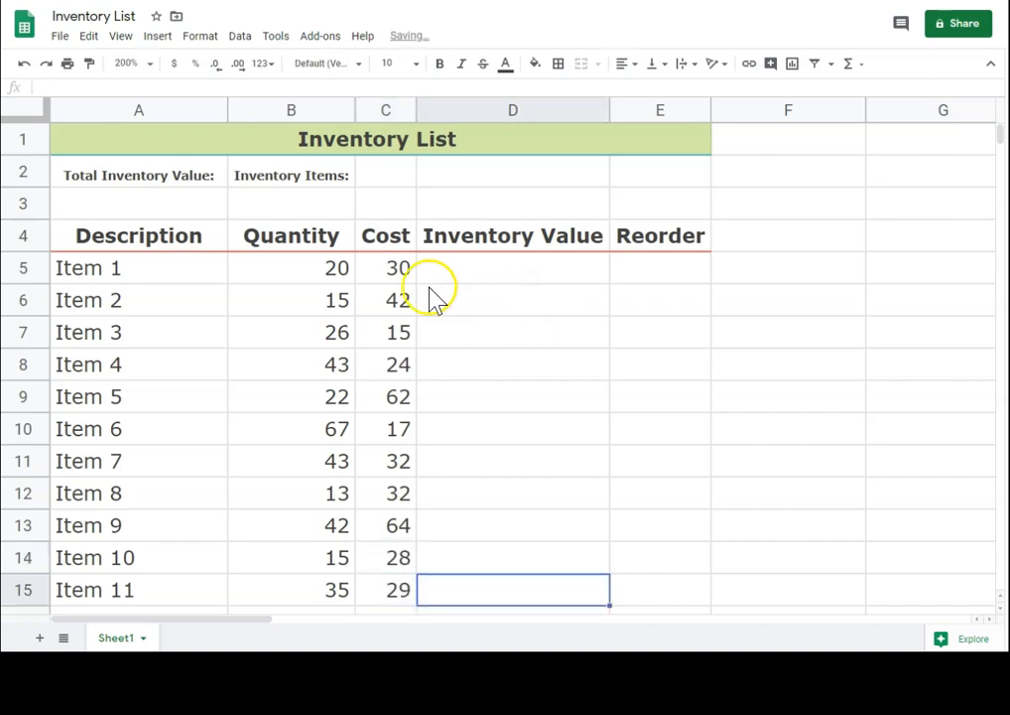
# Format the first cost in C5 as currency and the remaining costs in C6 to C15 with the two-decimal Number format.
pyautogui.click(398, 272)
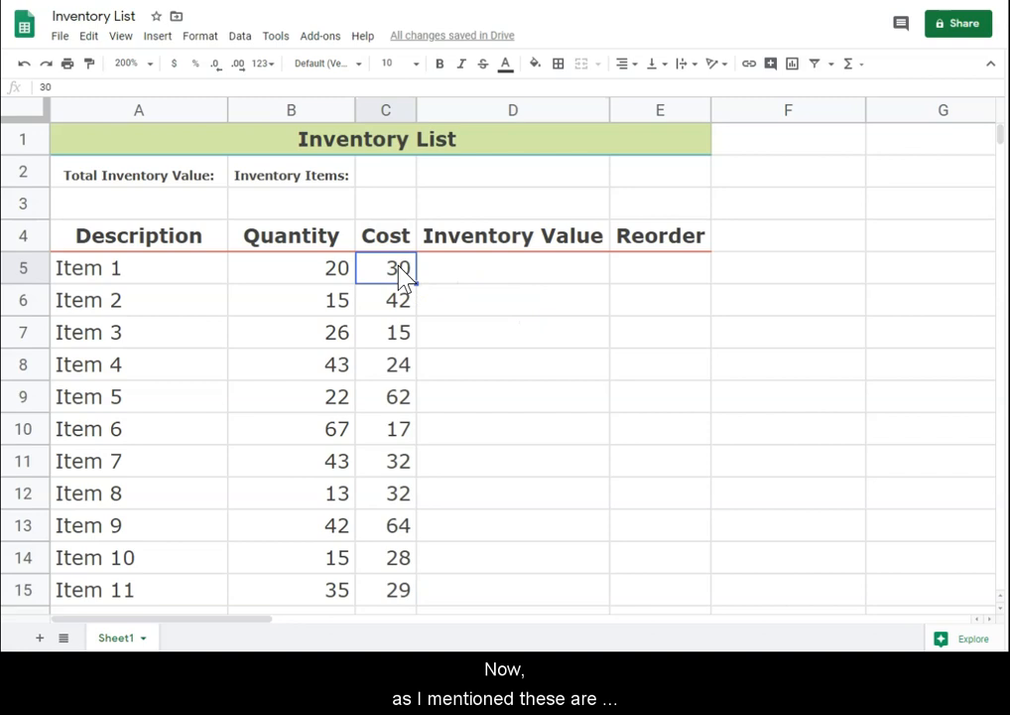
pyautogui.click(173, 65)
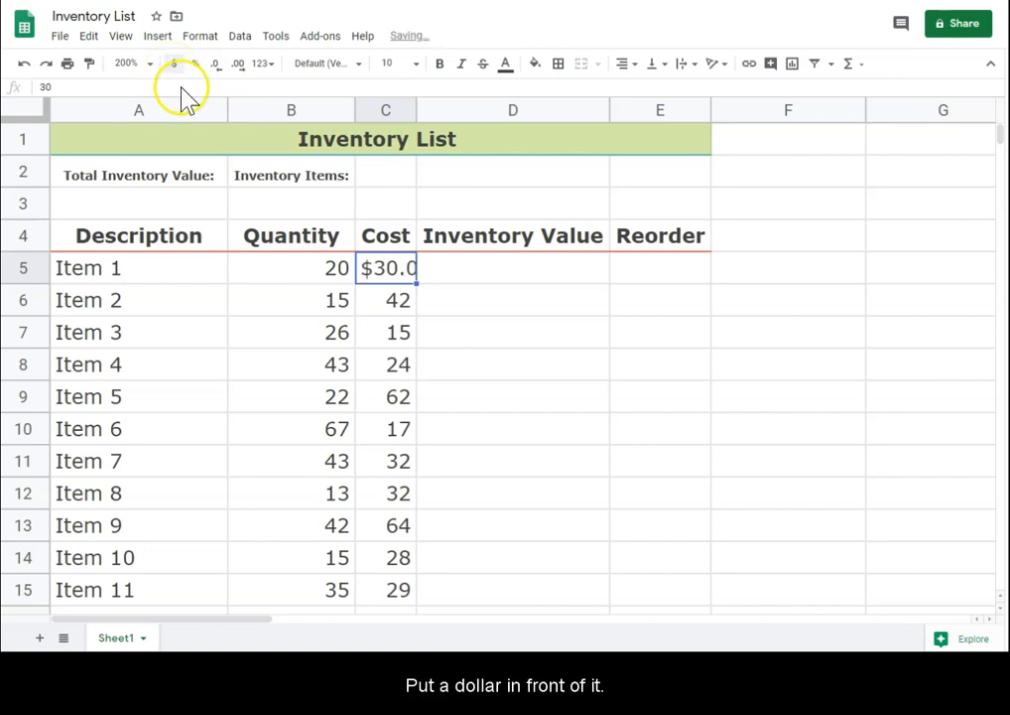
pyautogui.moveTo(397, 305); pyautogui.dragTo(407, 600)
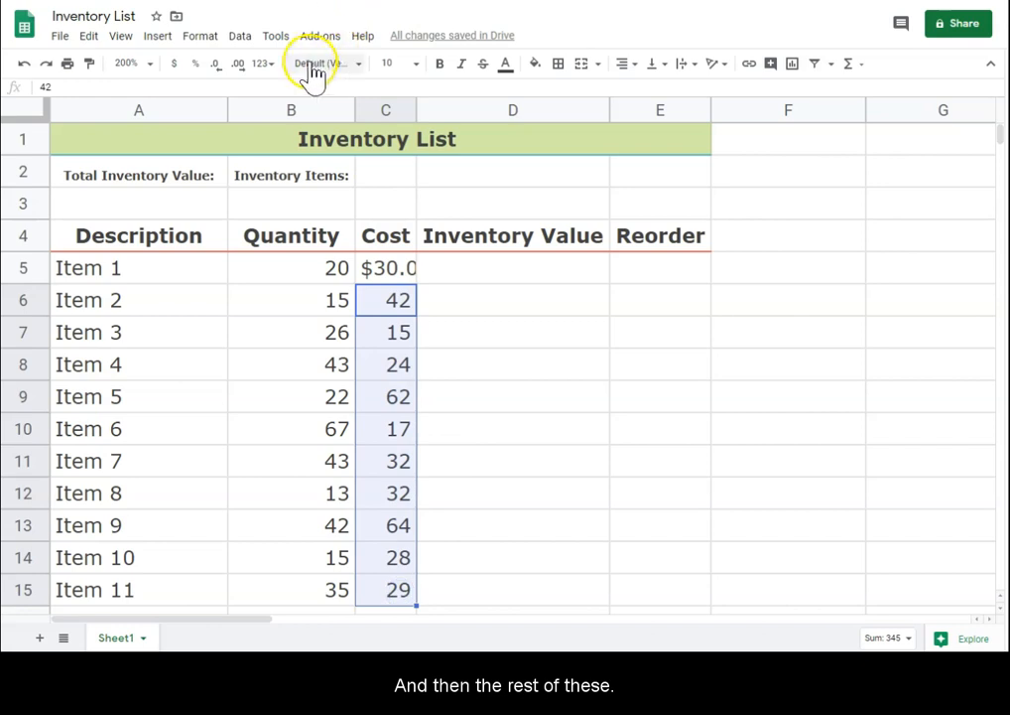
pyautogui.click(202, 38)
pyautogui.moveTo(234, 109)
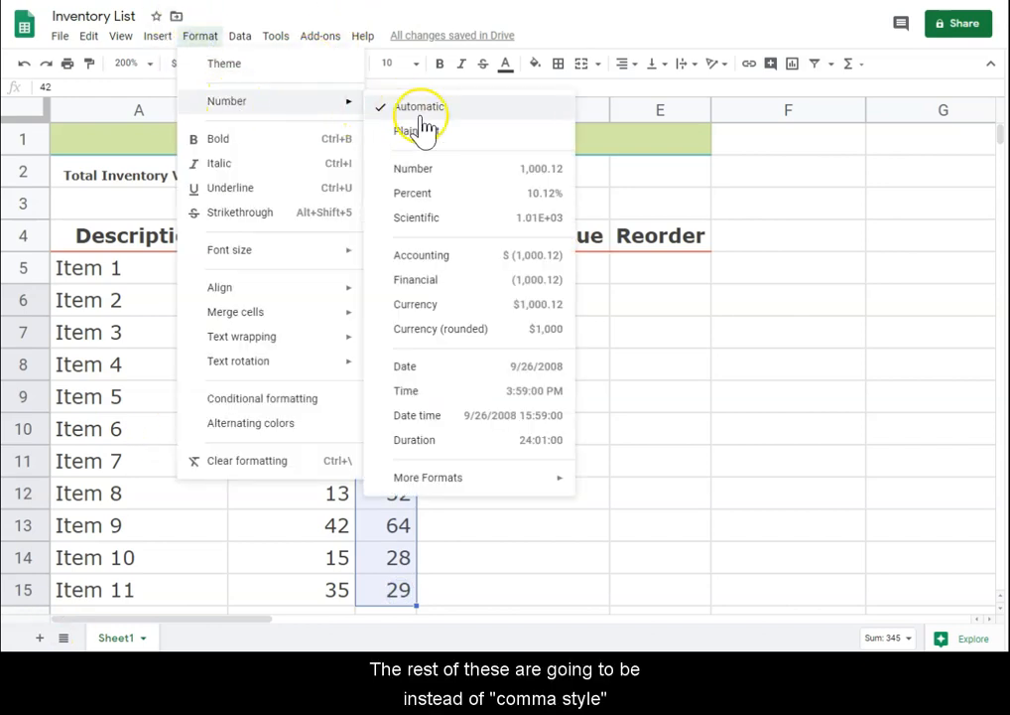
pyautogui.click(526, 177)
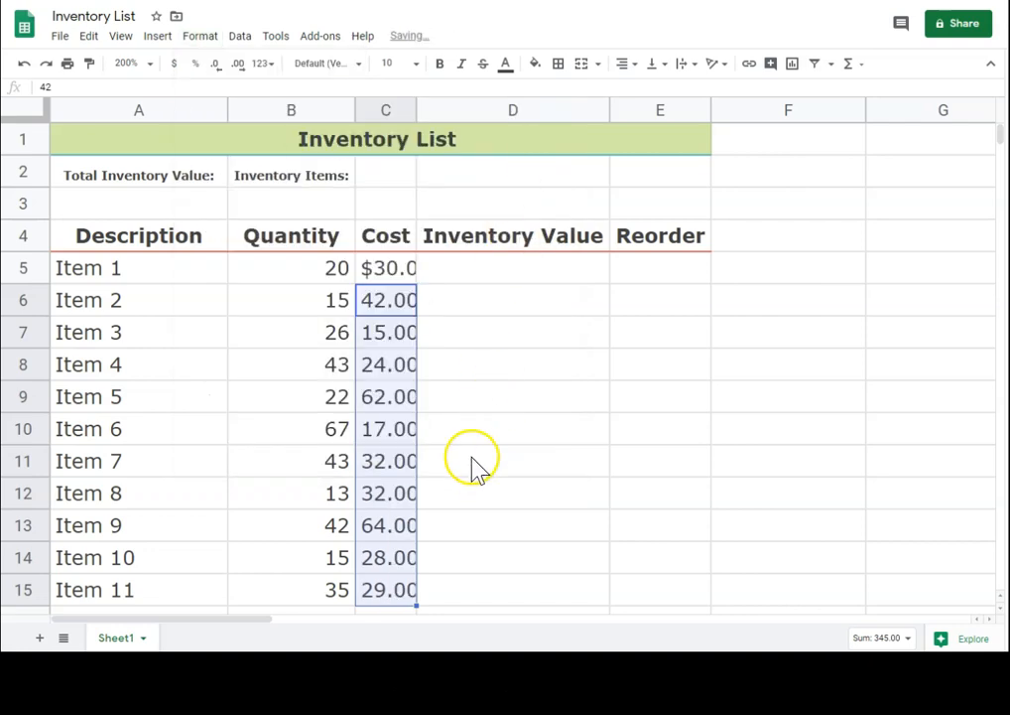
# Fit the width of column C to its contents so the costs show in full.
pyautogui.click(460, 385)
pyautogui.click(396, 273)
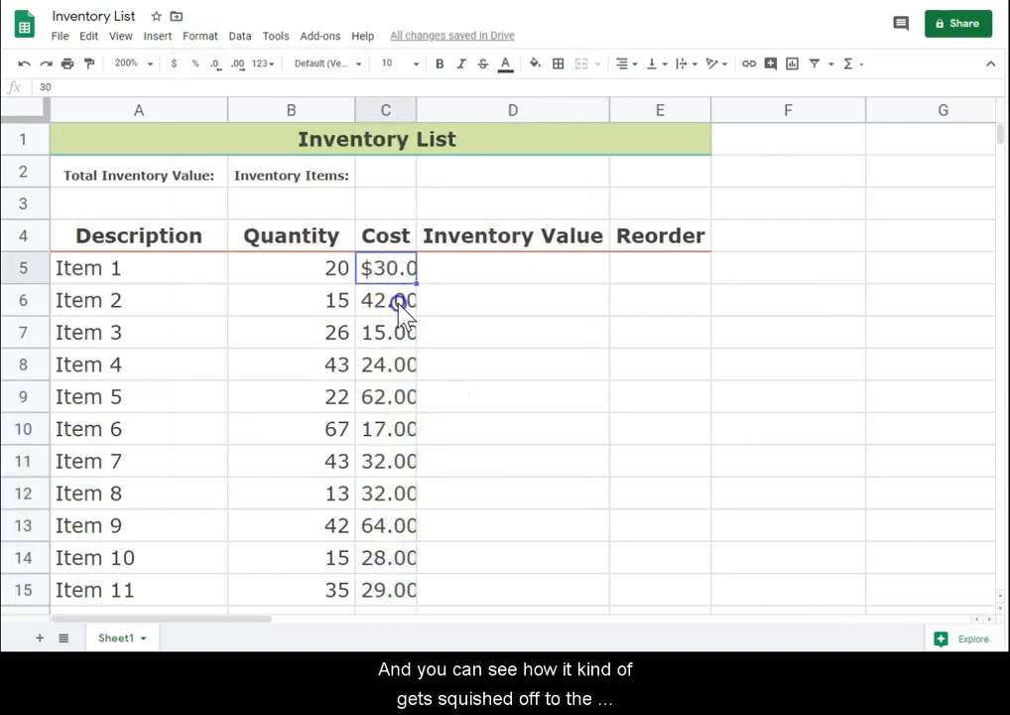
pyautogui.click(397, 367)
pyautogui.click(407, 493)
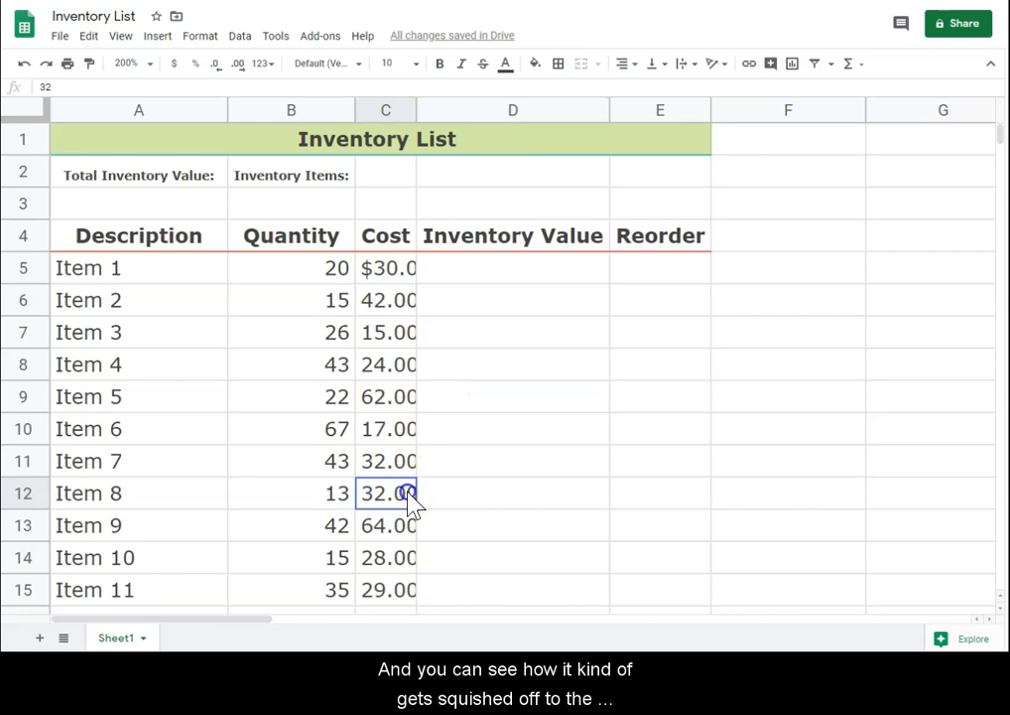
pyautogui.click(386, 110)
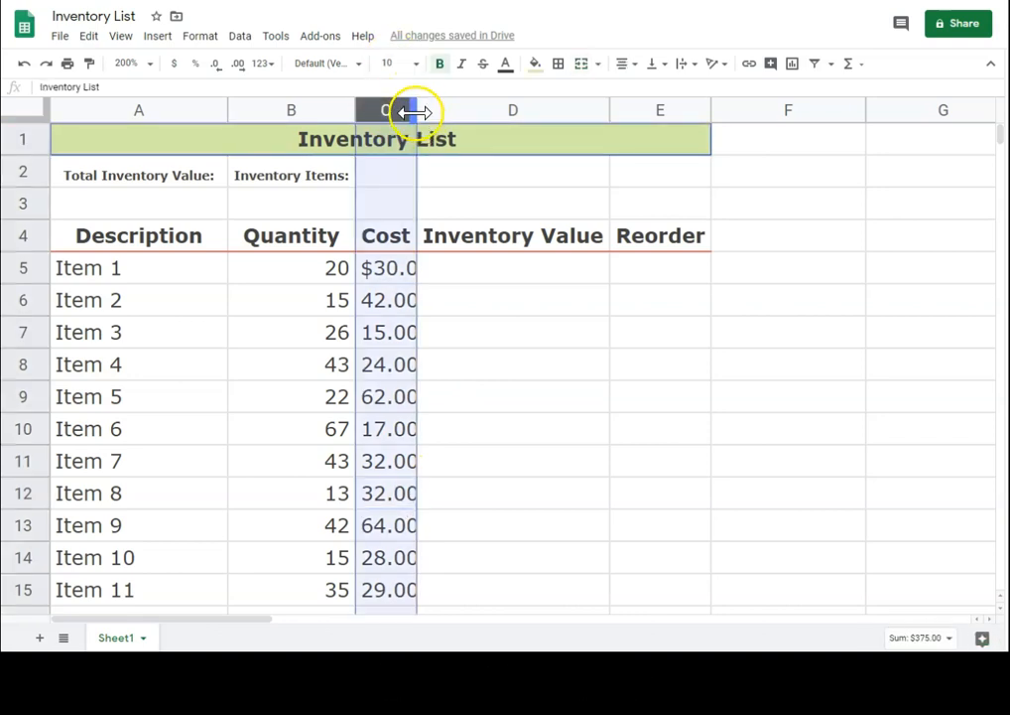
pyautogui.doubleClick(416, 110)
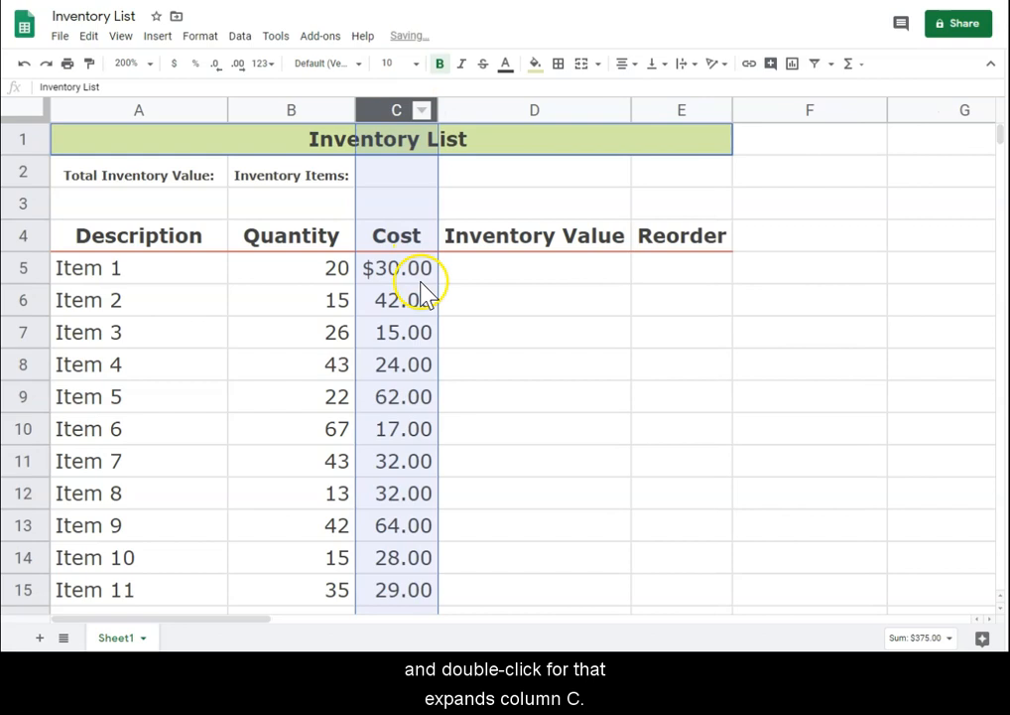
# Enter the formula =B5*C5 in D5 to calculate the inventory value of Item 1.
pyautogui.click(541, 365)
pyautogui.click(572, 277)
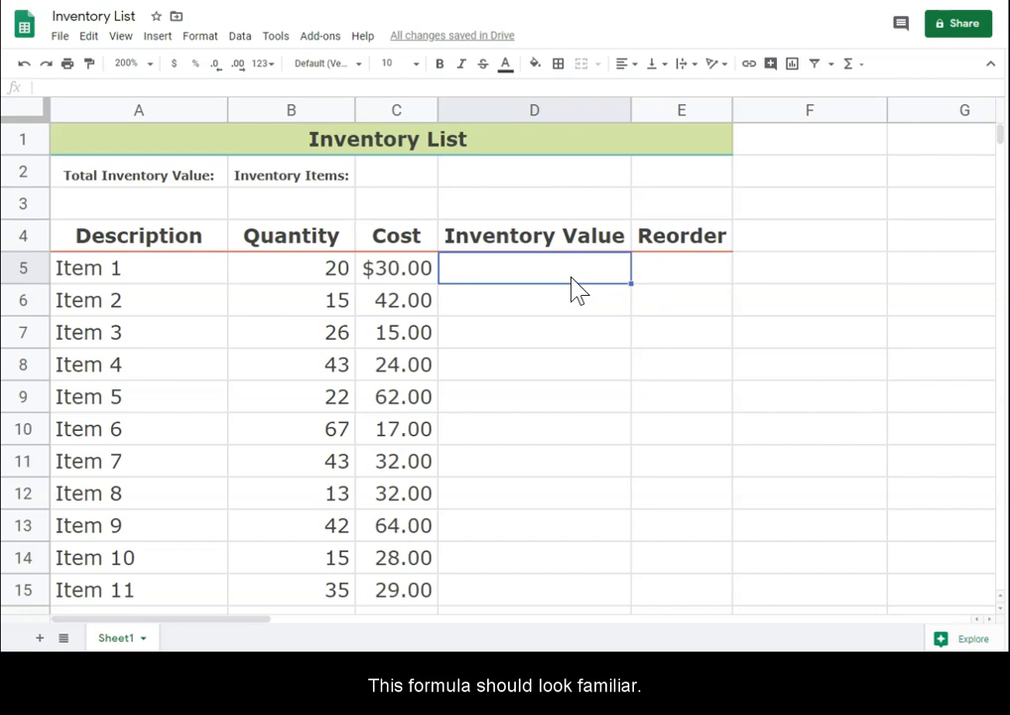
pyautogui.write('=')
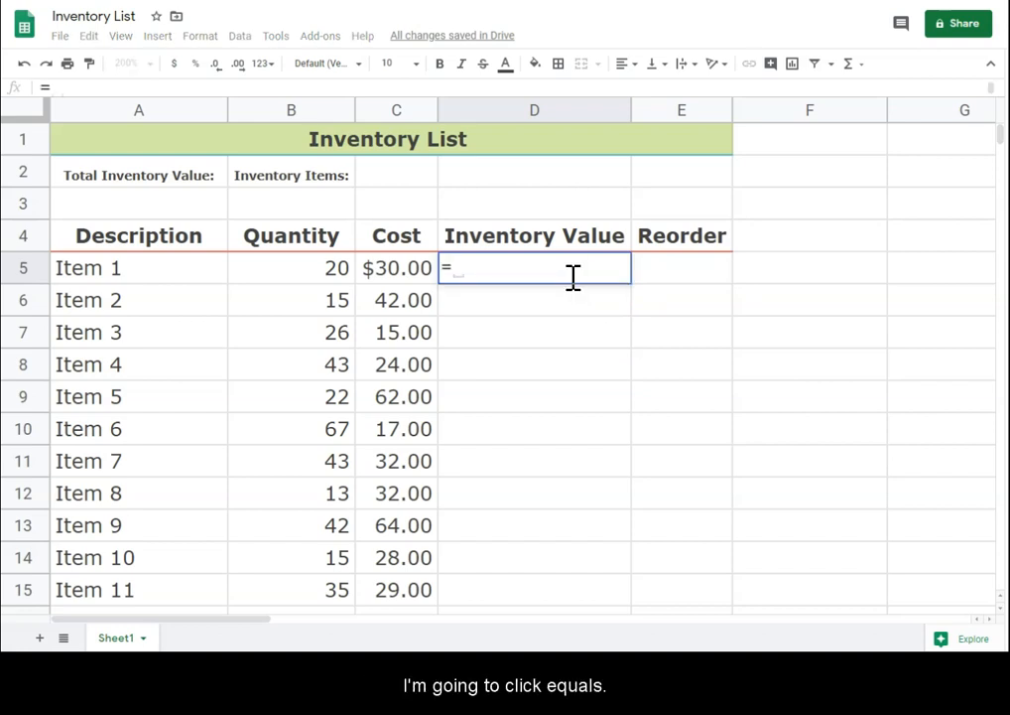
pyautogui.click(310, 268)
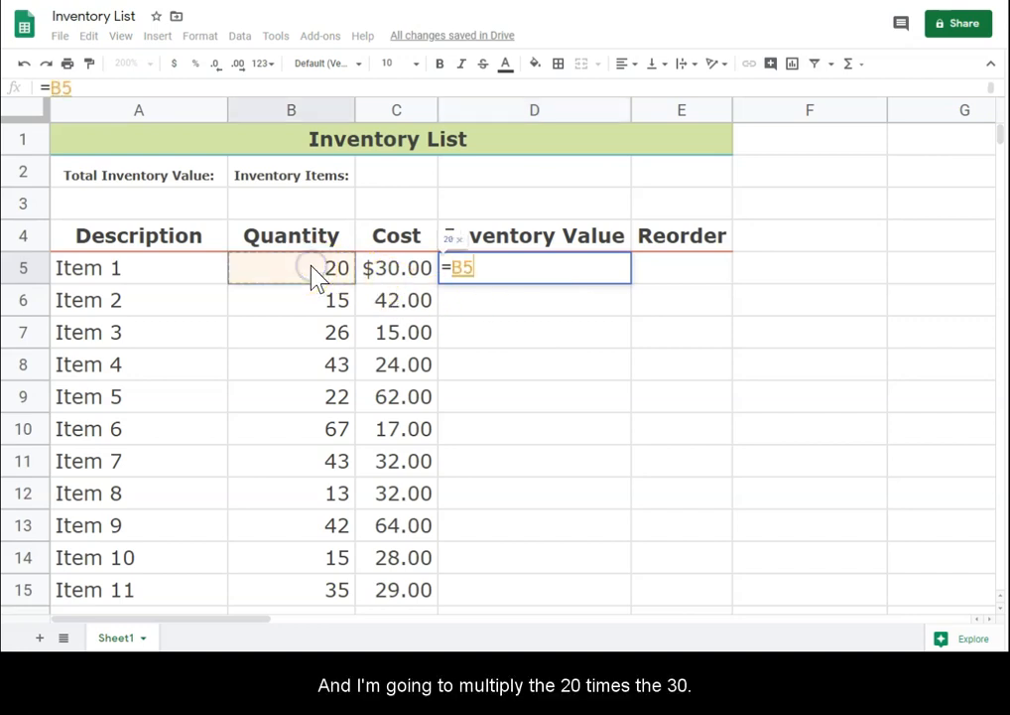
pyautogui.write('*')
pyautogui.press('Right')
pyautogui.press('Left')
pyautogui.press('Left')
pyautogui.press('Left')
pyautogui.press('Right')
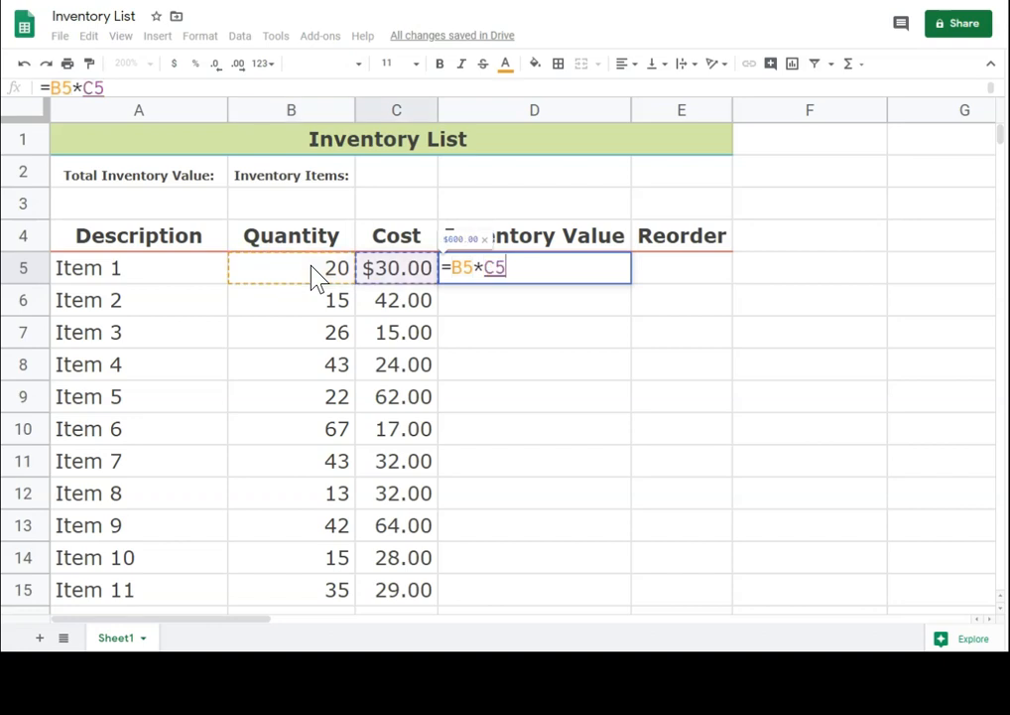
pyautogui.press('Return')
# Fill the inventory value formula from D5 down through D15.
pyautogui.click(554, 278)
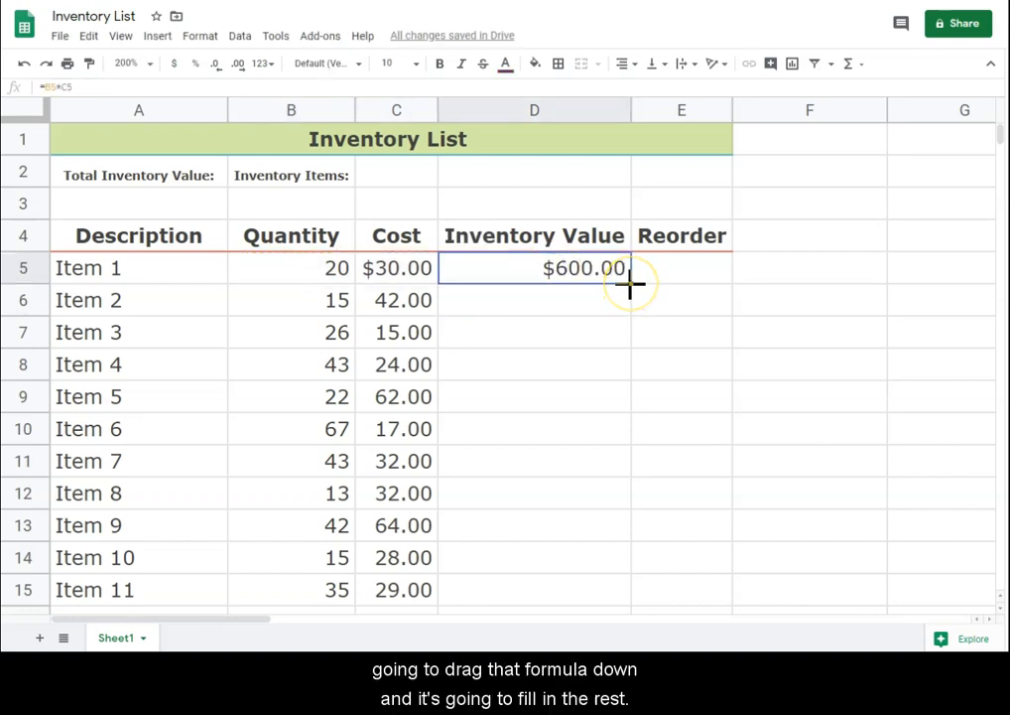
pyautogui.moveTo(624, 375); pyautogui.dragTo(613, 595)
pyautogui.click(661, 366)
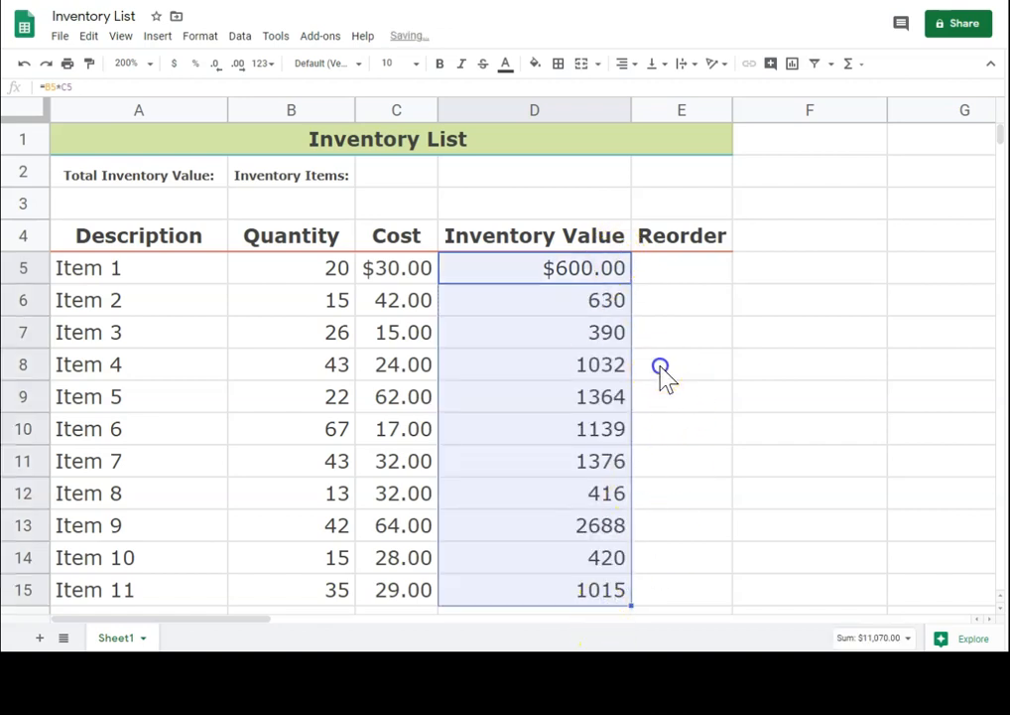
# Format the inventory values in D6 to D15 with the two-decimal Number format.
pyautogui.moveTo(621, 303); pyautogui.dragTo(623, 604)
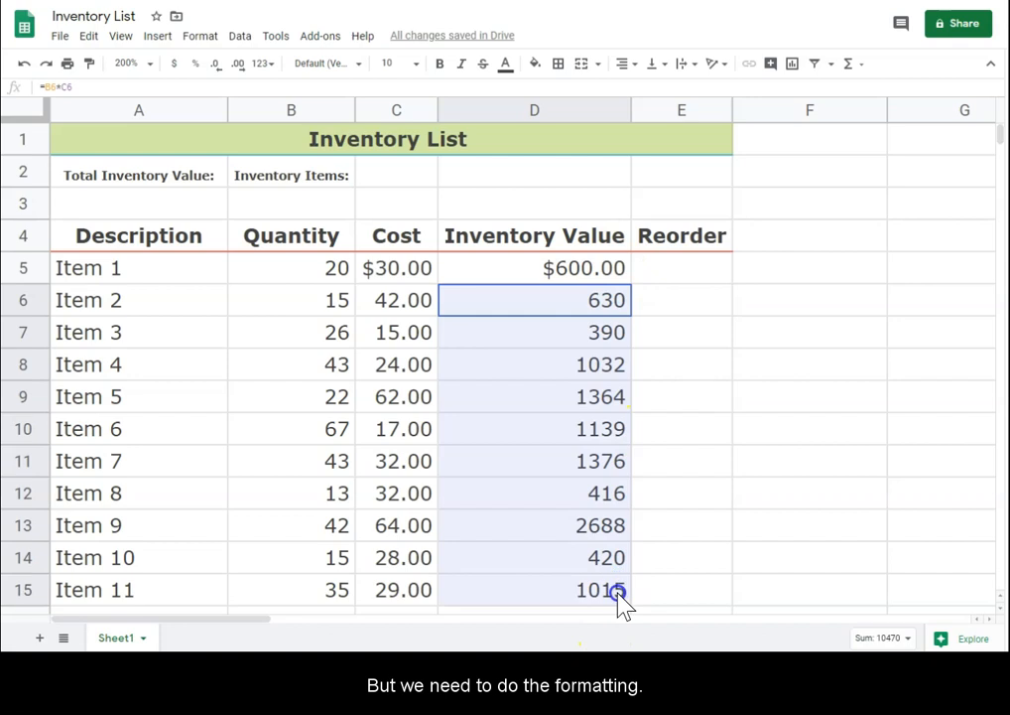
pyautogui.click(201, 37)
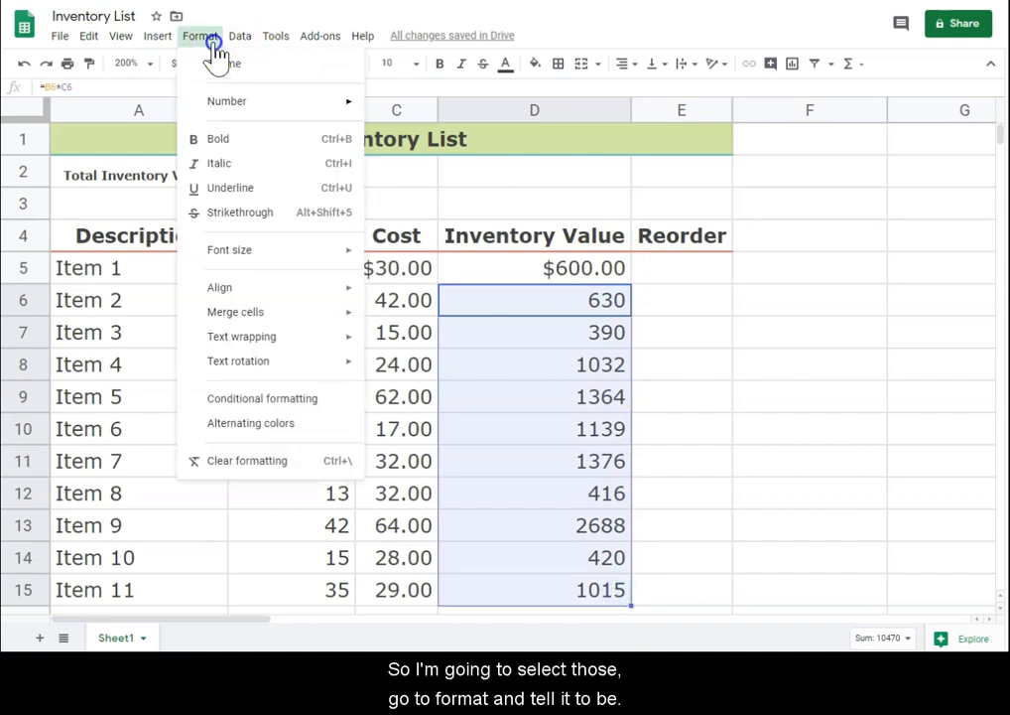
pyautogui.moveTo(223, 102)
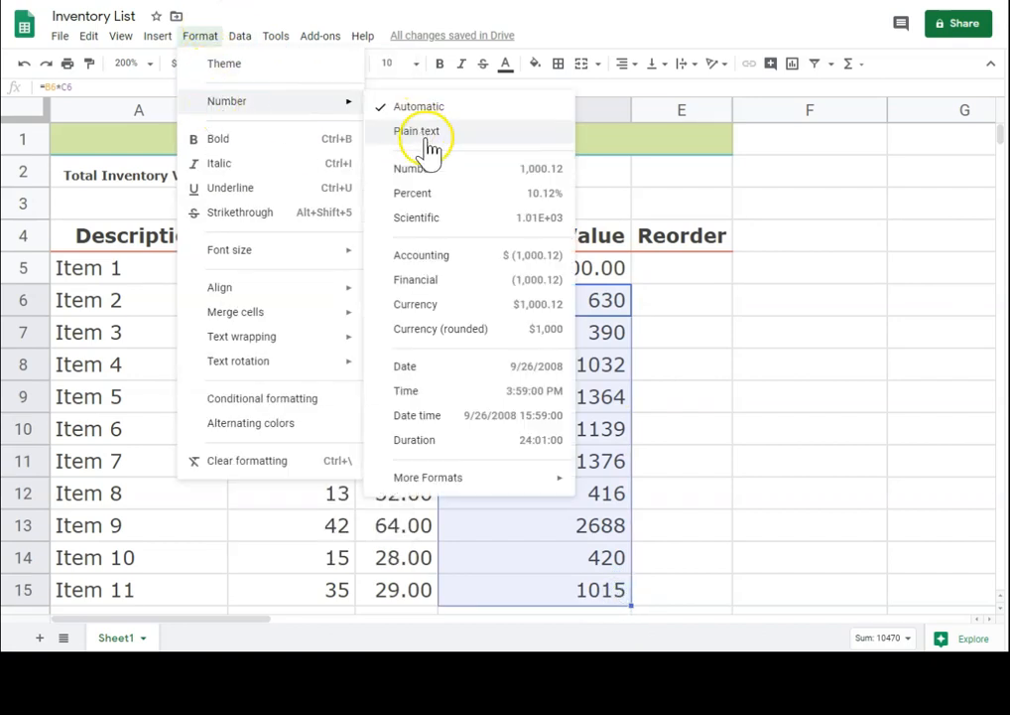
pyautogui.click(423, 174)
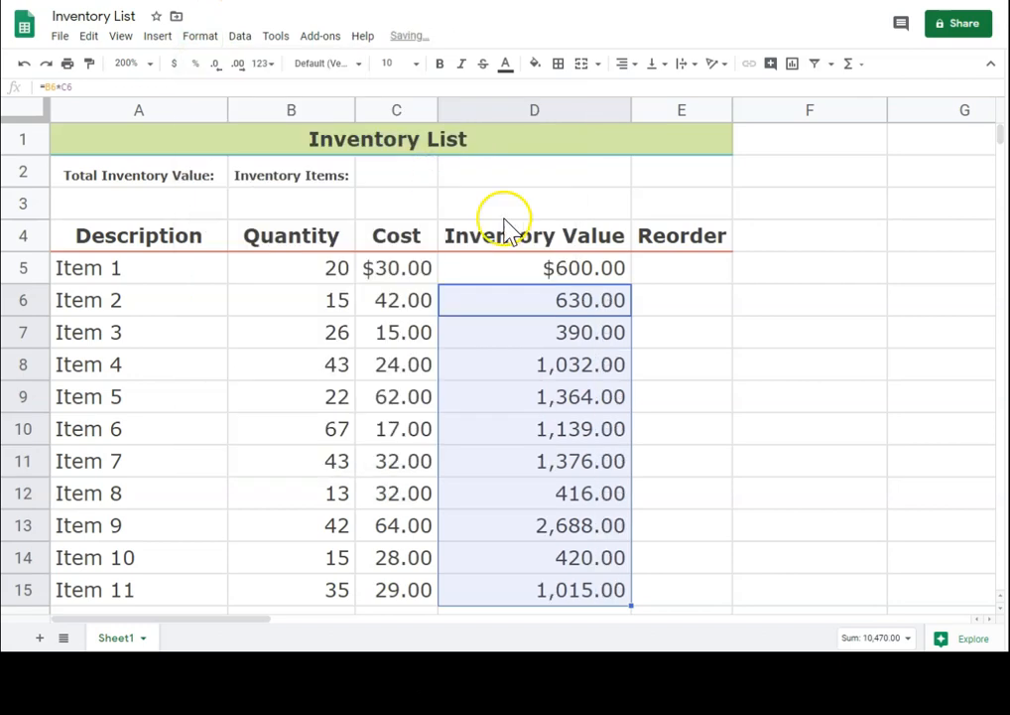
pyautogui.click(695, 374)
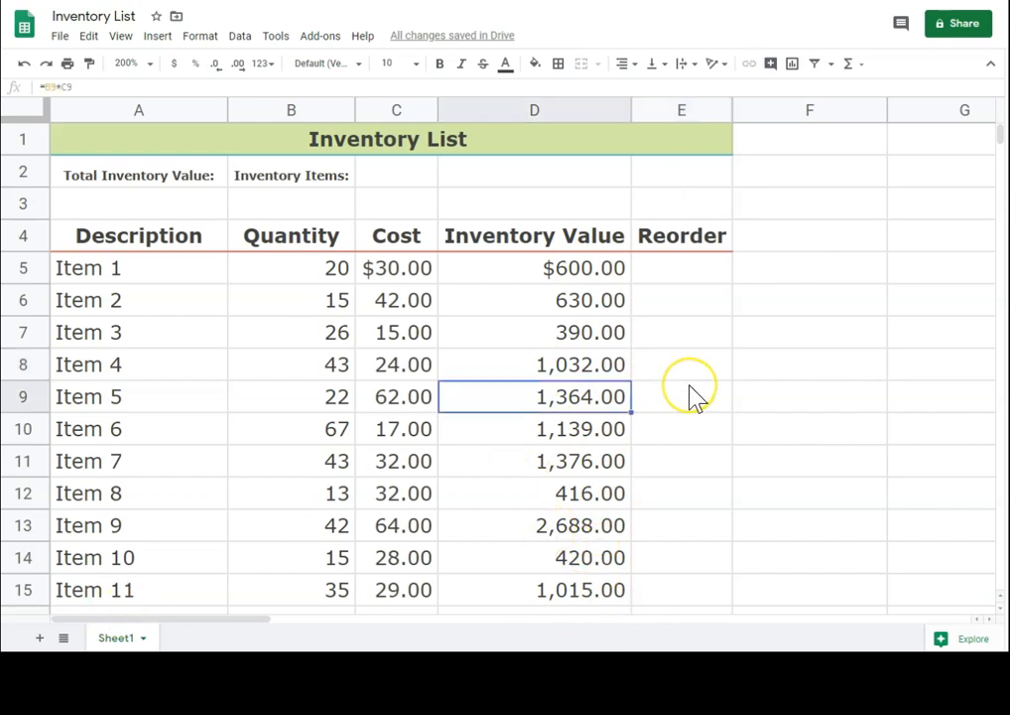
# Examine the table from A4 to E15, checking which Cost and Inventory Value cells need dollar signs if rows are rearranged.
pyautogui.click(546, 308)
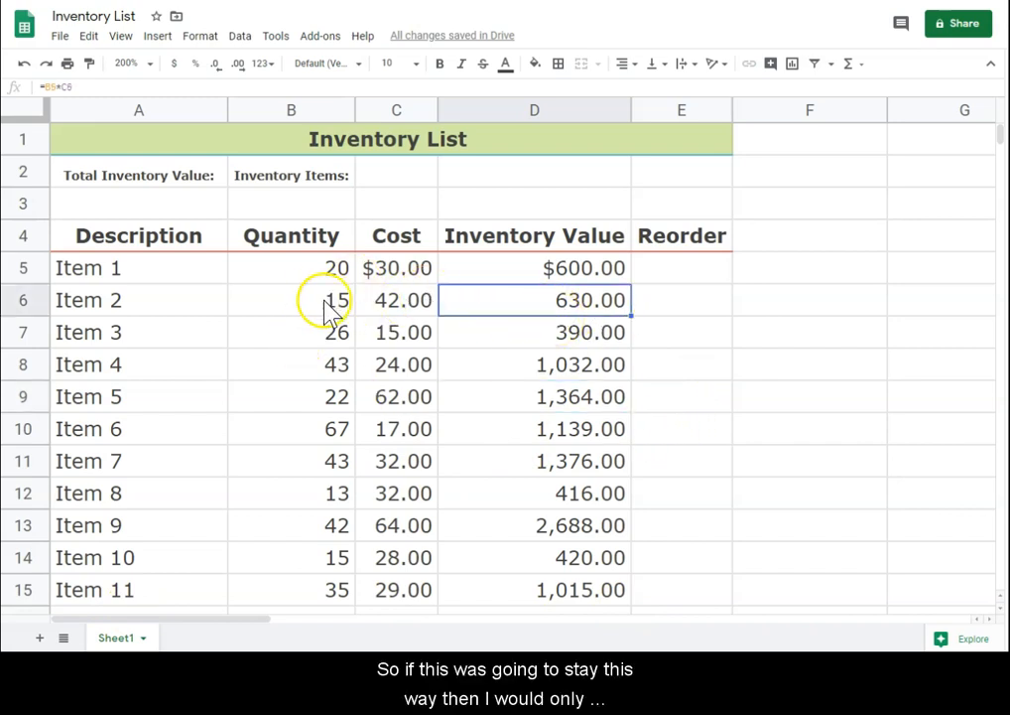
pyautogui.click(385, 266)
pyautogui.click(487, 268)
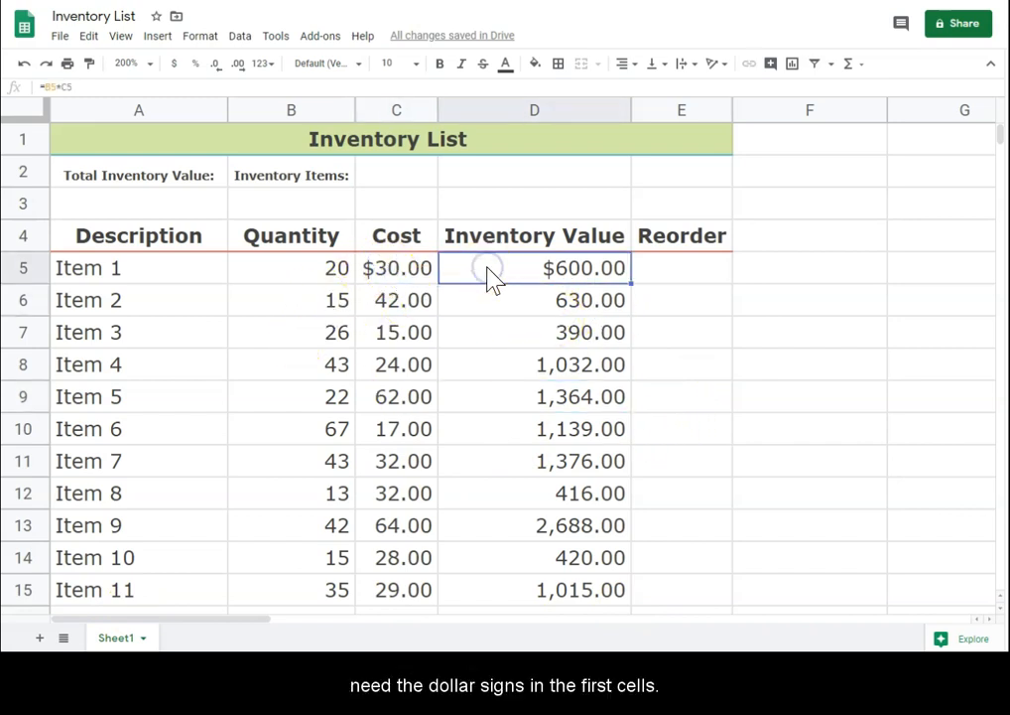
pyautogui.moveTo(198, 235); pyautogui.dragTo(678, 598)
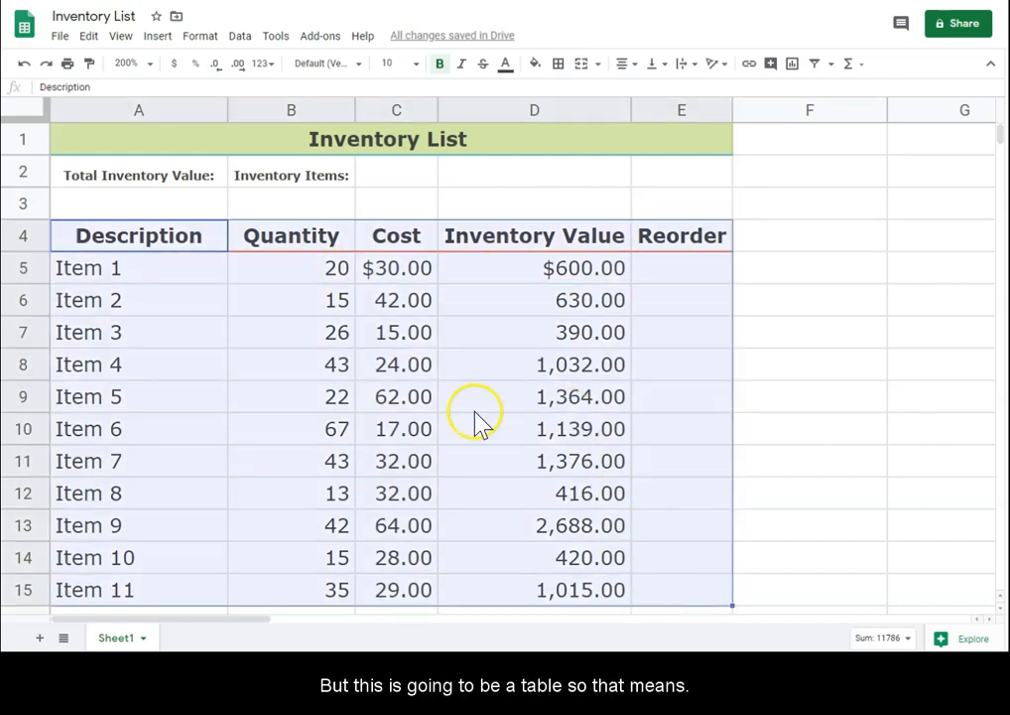
pyautogui.click(393, 276)
pyautogui.click(206, 272)
pyautogui.click(200, 298)
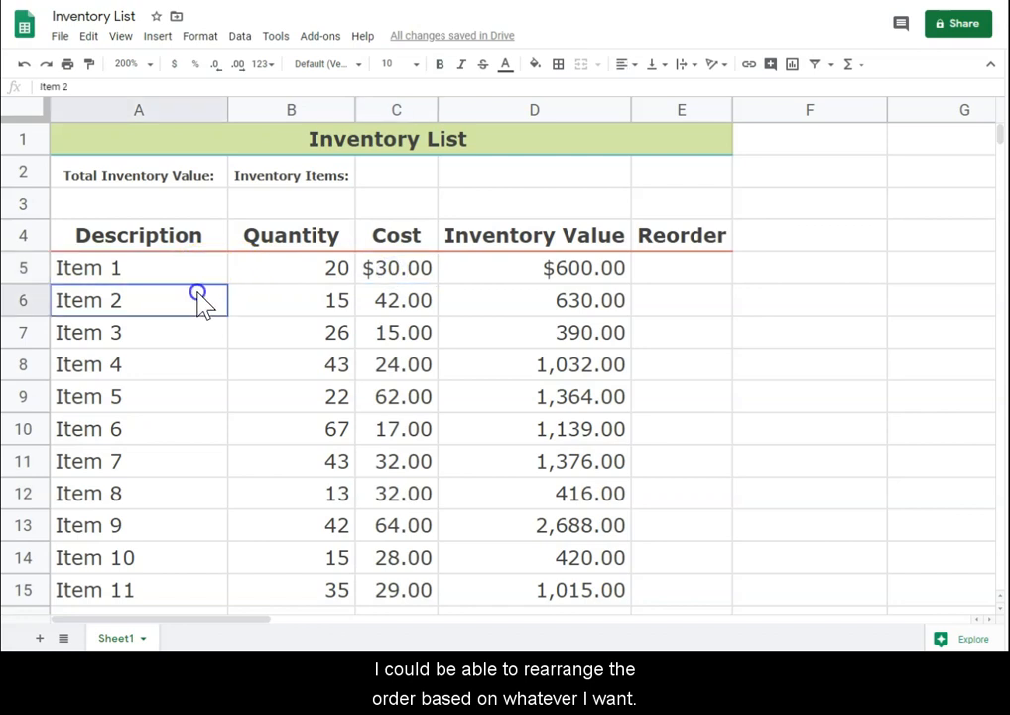
pyautogui.click(202, 330)
pyautogui.moveTo(334, 278); pyautogui.dragTo(311, 598)
pyautogui.click(397, 274)
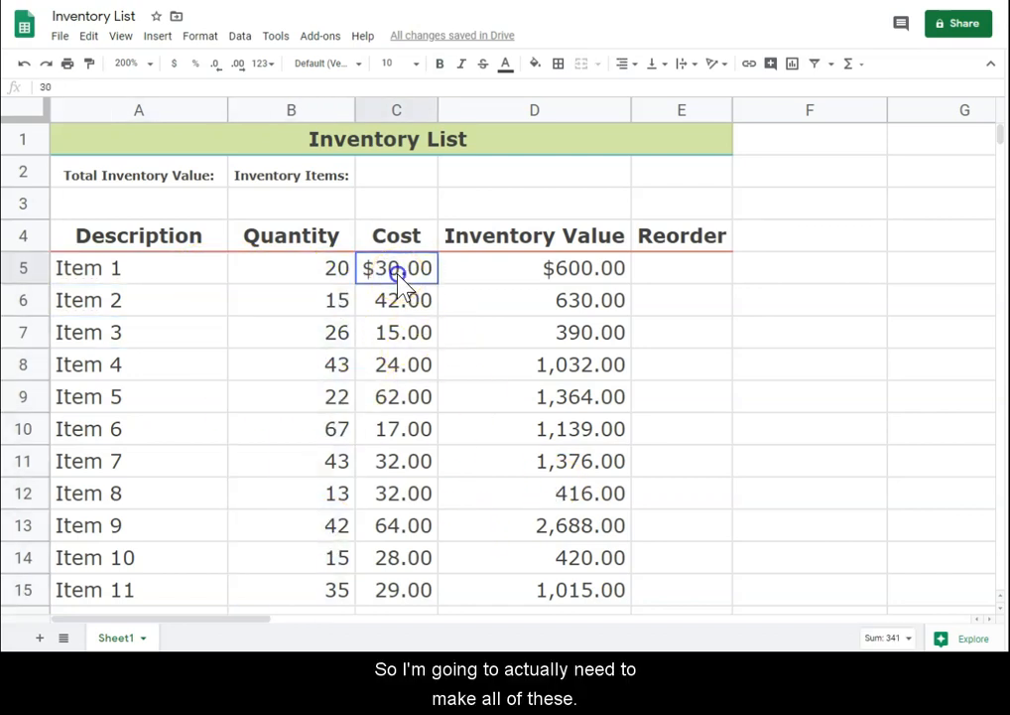
# Format all costs and inventory values in C5 to D15 as currency.
pyautogui.moveTo(405, 276); pyautogui.dragTo(447, 594)
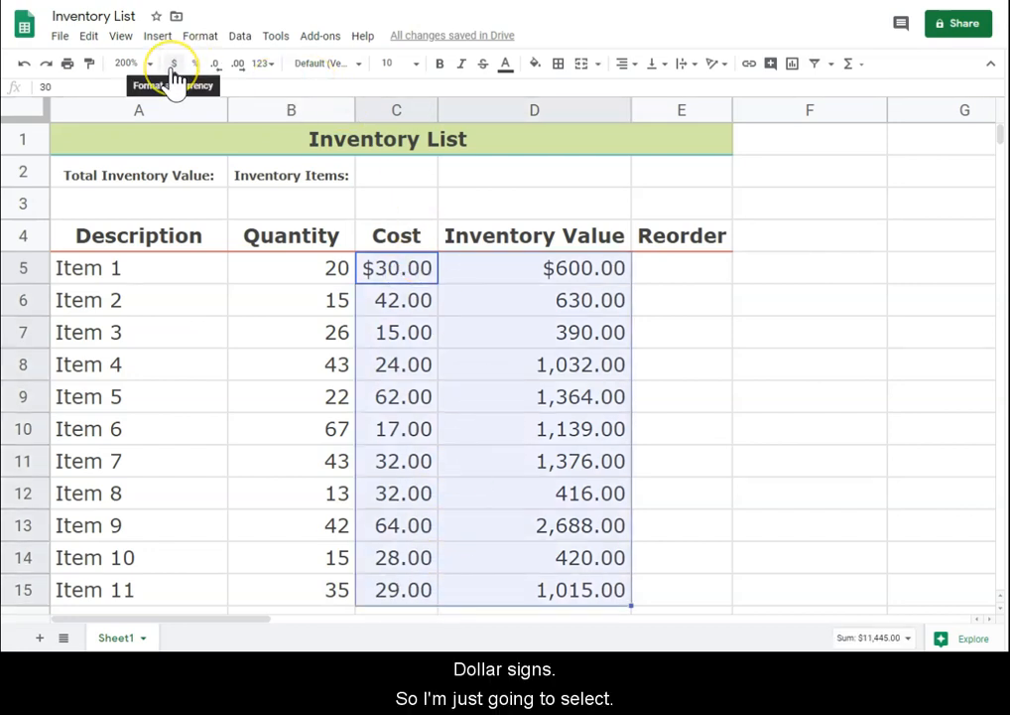
pyautogui.click(421, 331)
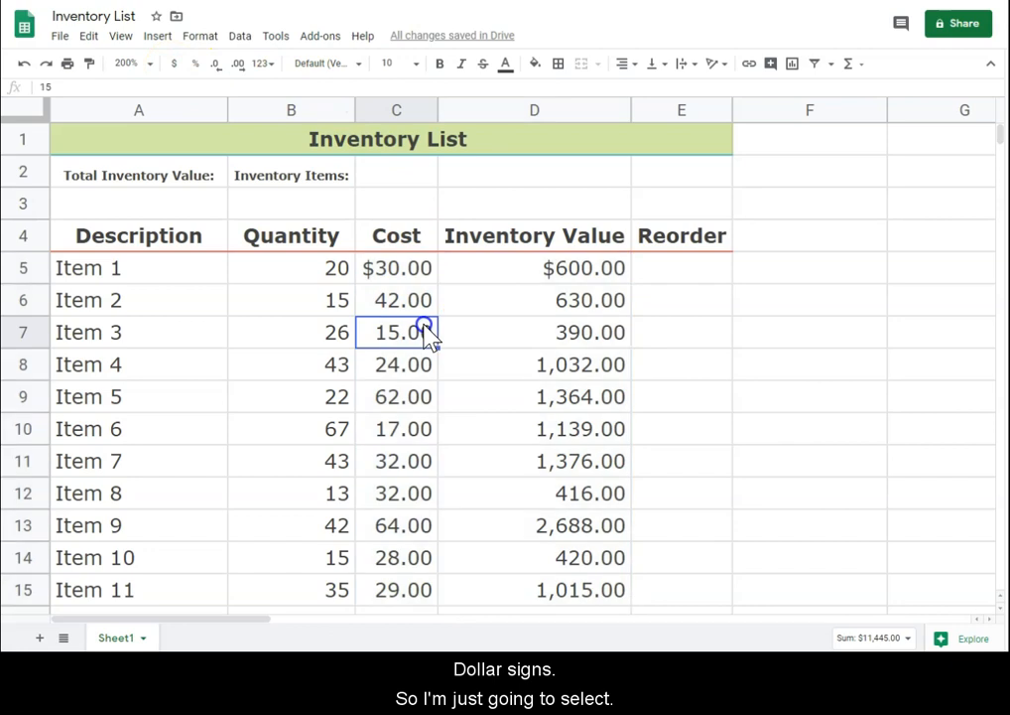
pyautogui.click(397, 270)
pyautogui.moveTo(397, 272); pyautogui.dragTo(522, 589)
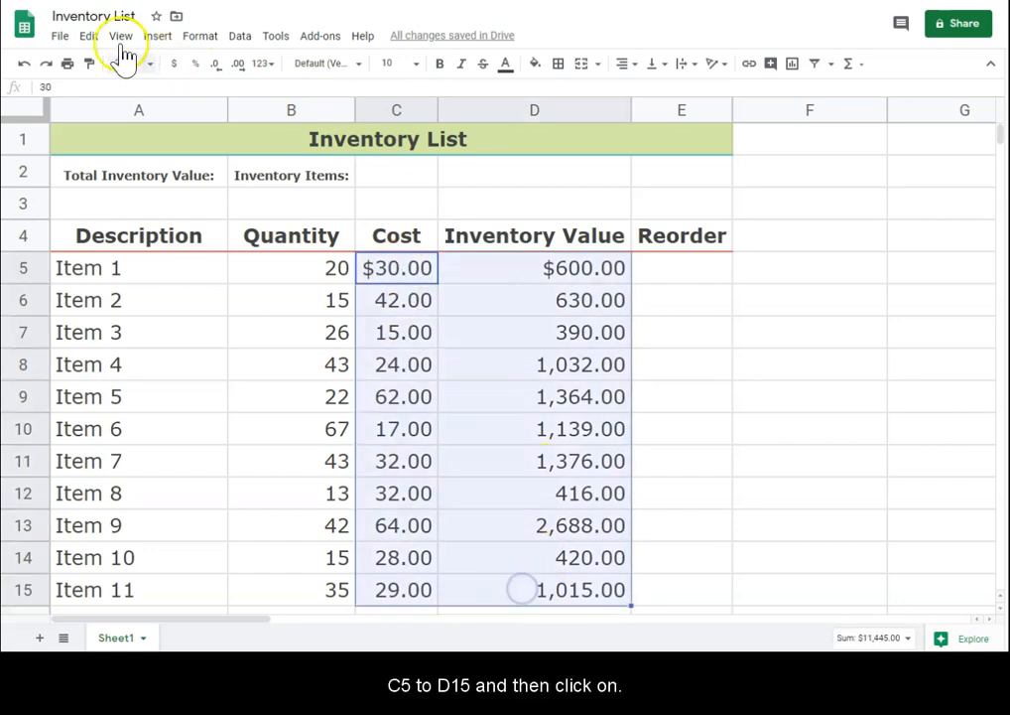
pyautogui.click(174, 65)
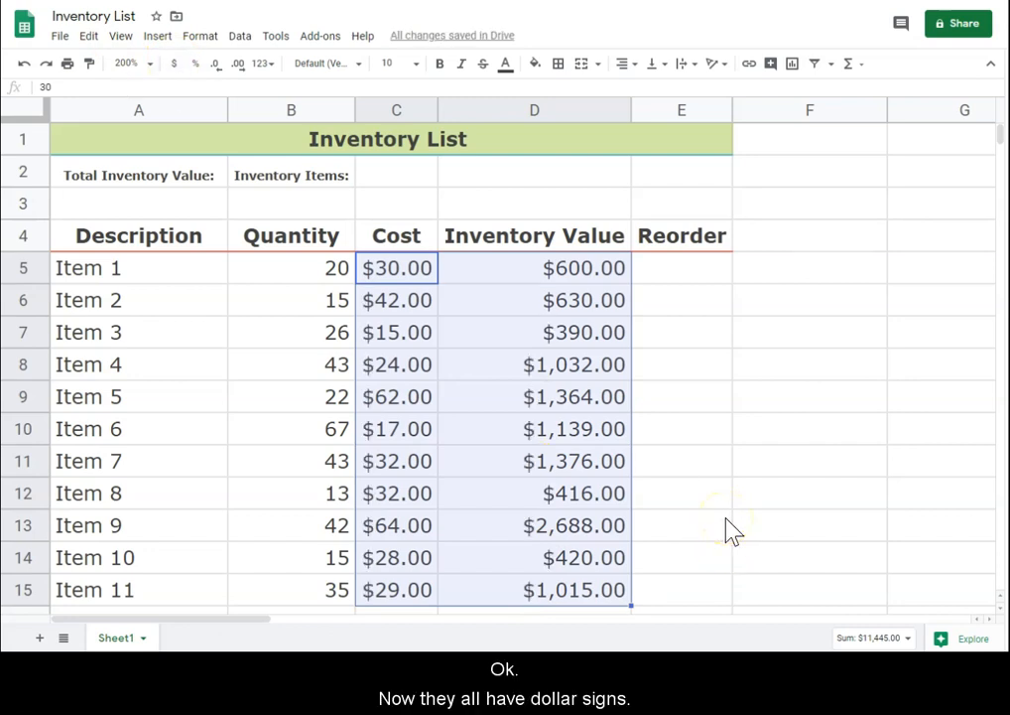
pyautogui.click(730, 531)
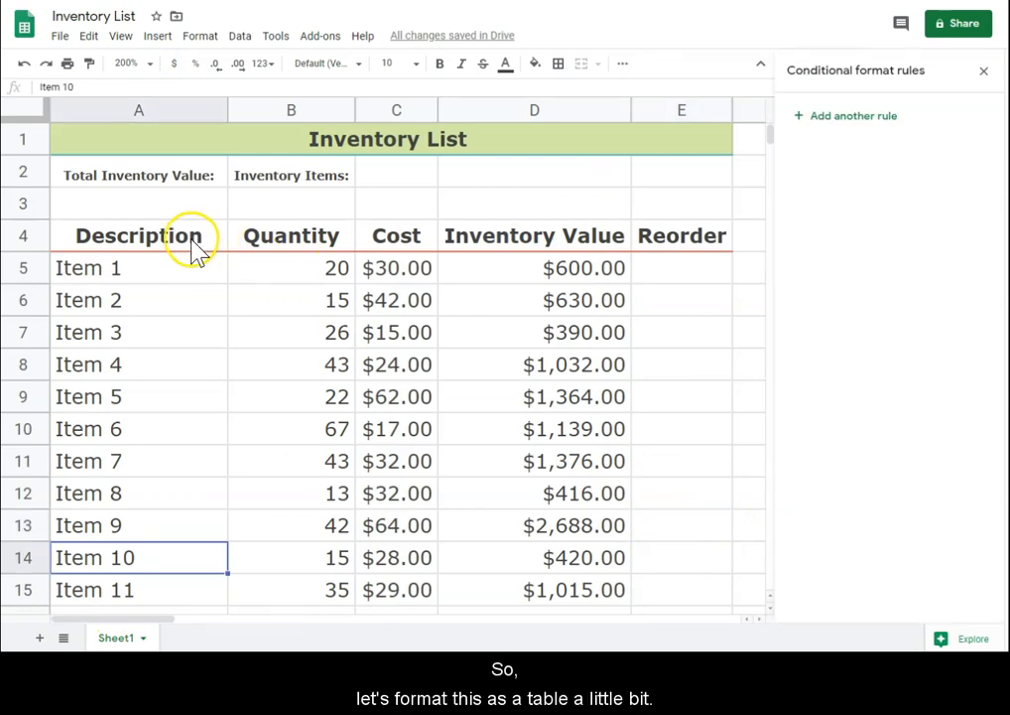
# Apply alternating colors with a header to the table range A4:E15.
pyautogui.moveTo(153, 237); pyautogui.dragTo(692, 596)
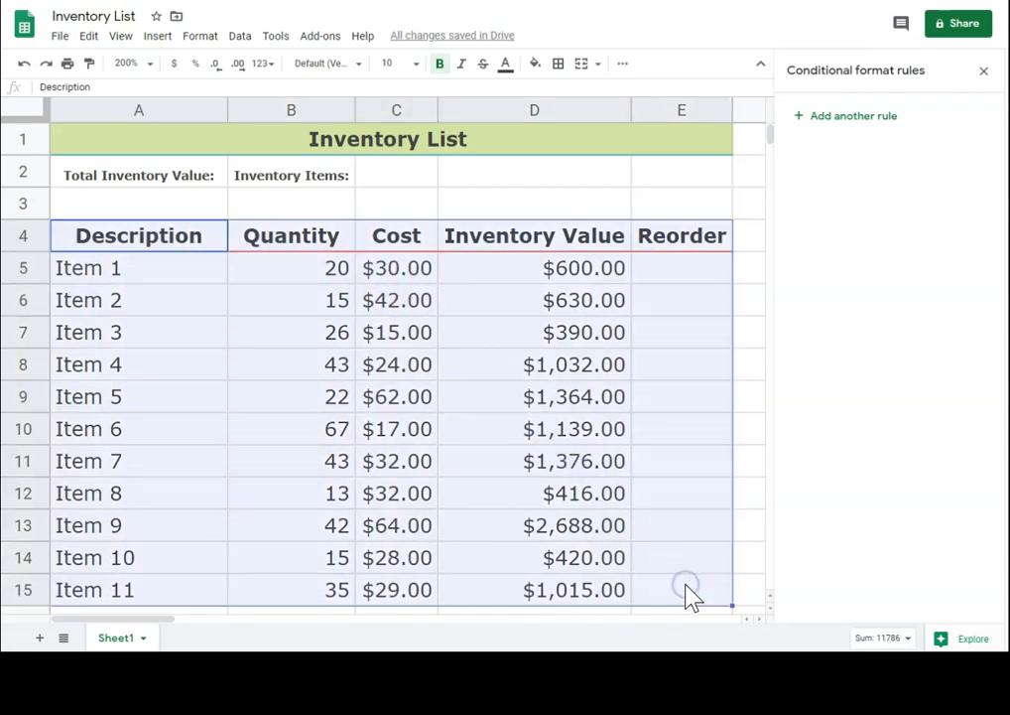
pyautogui.click(200, 36)
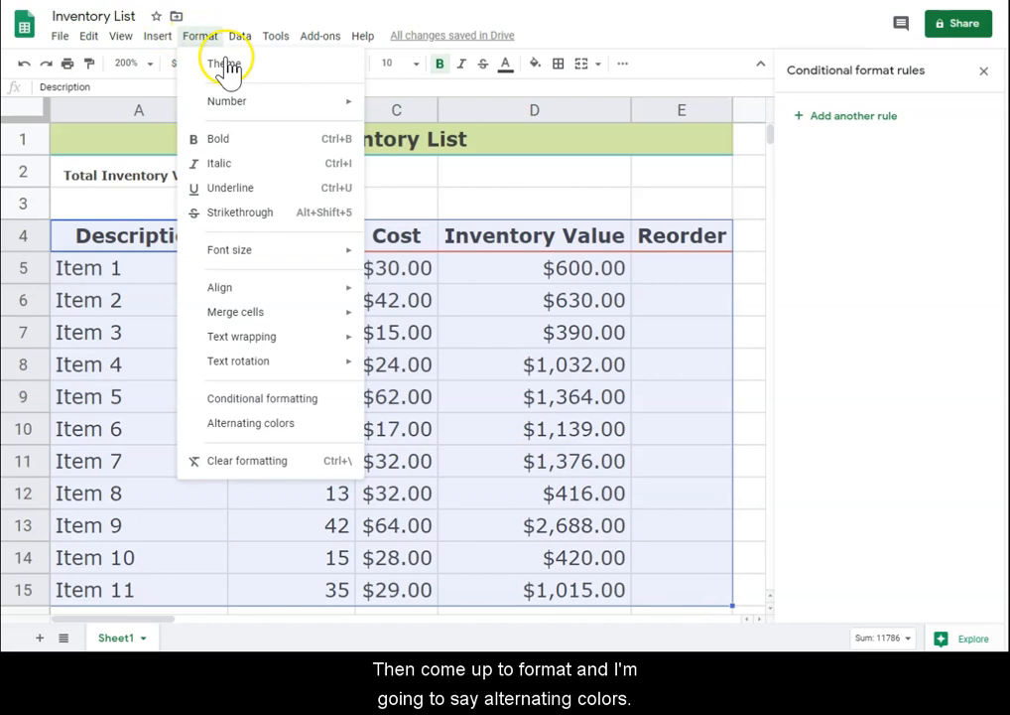
pyautogui.click(248, 425)
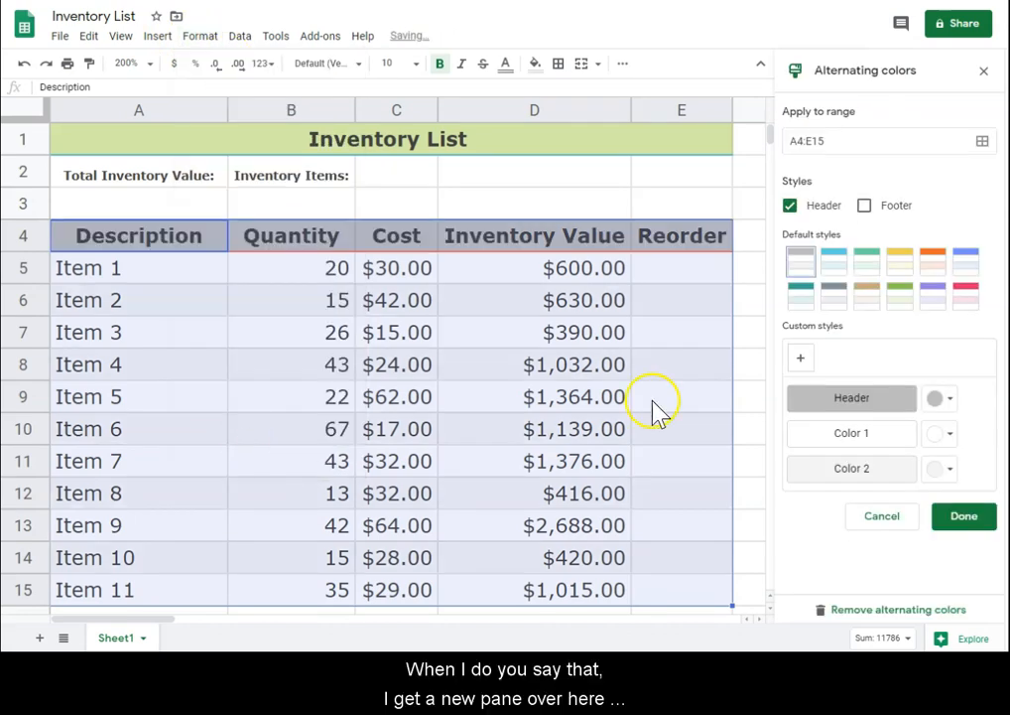
# Try several default alternating color styles on the table, including yellow, orange, purple, green, slate gray and teal.
pyautogui.click(836, 264)
pyautogui.click(867, 263)
pyautogui.click(898, 266)
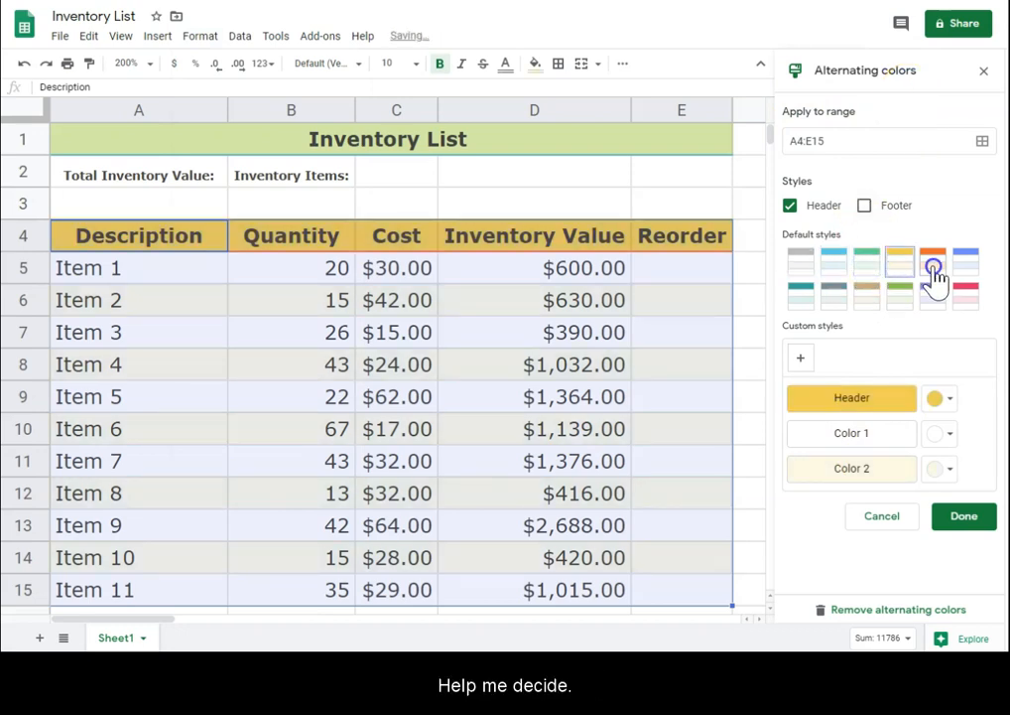
pyautogui.click(933, 266)
pyautogui.click(965, 263)
pyautogui.click(933, 295)
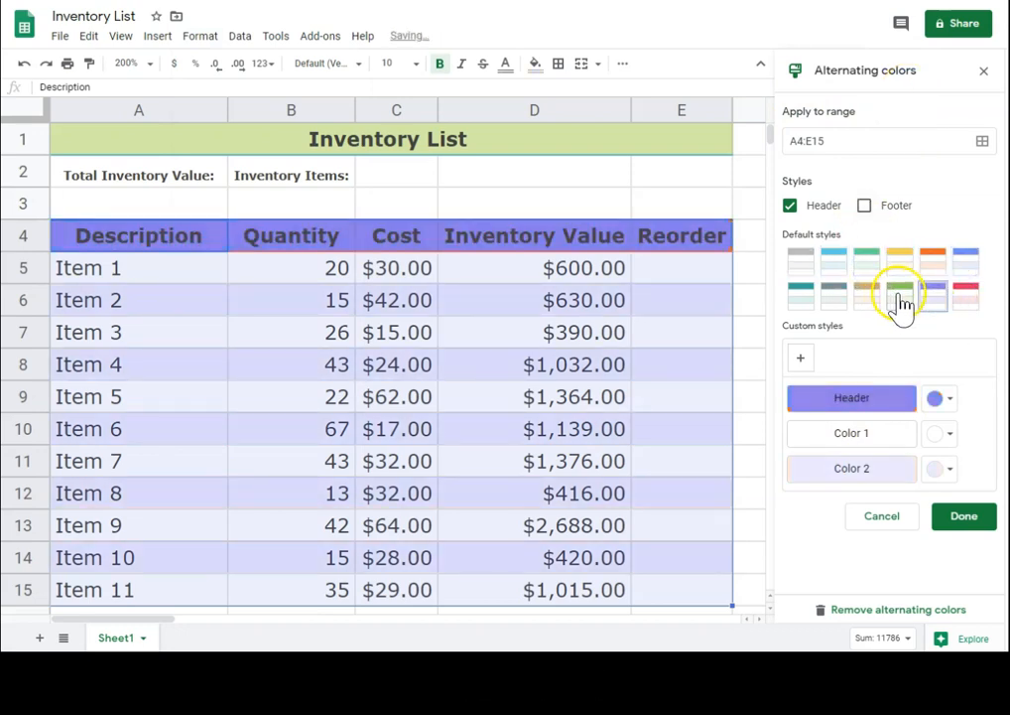
pyautogui.click(899, 298)
pyautogui.click(867, 298)
pyautogui.click(836, 300)
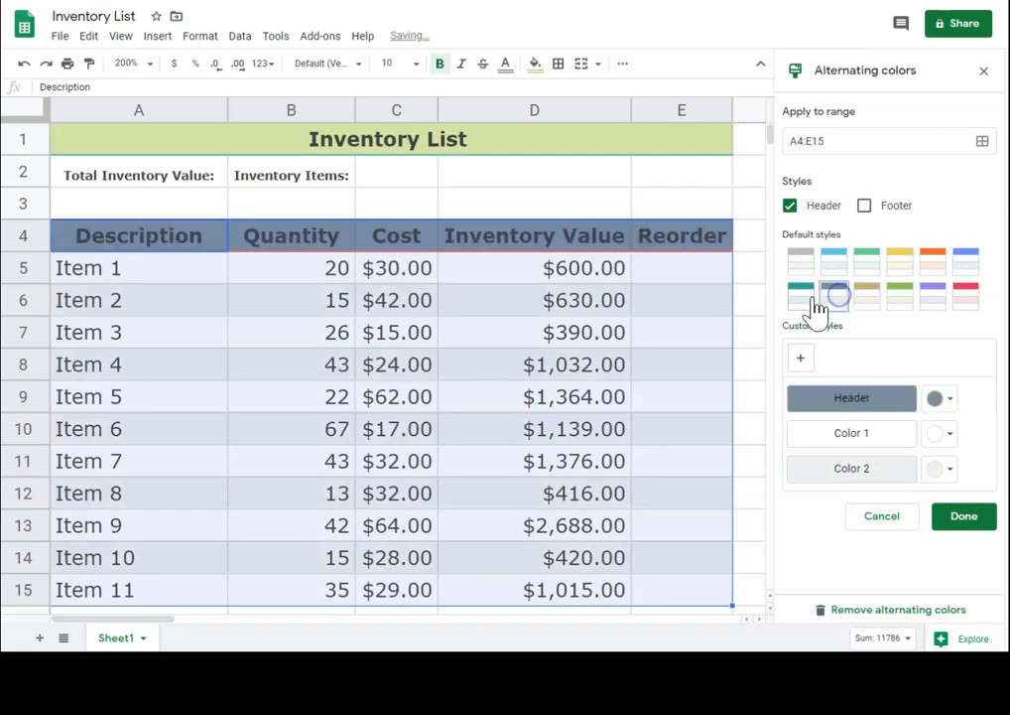
pyautogui.click(806, 300)
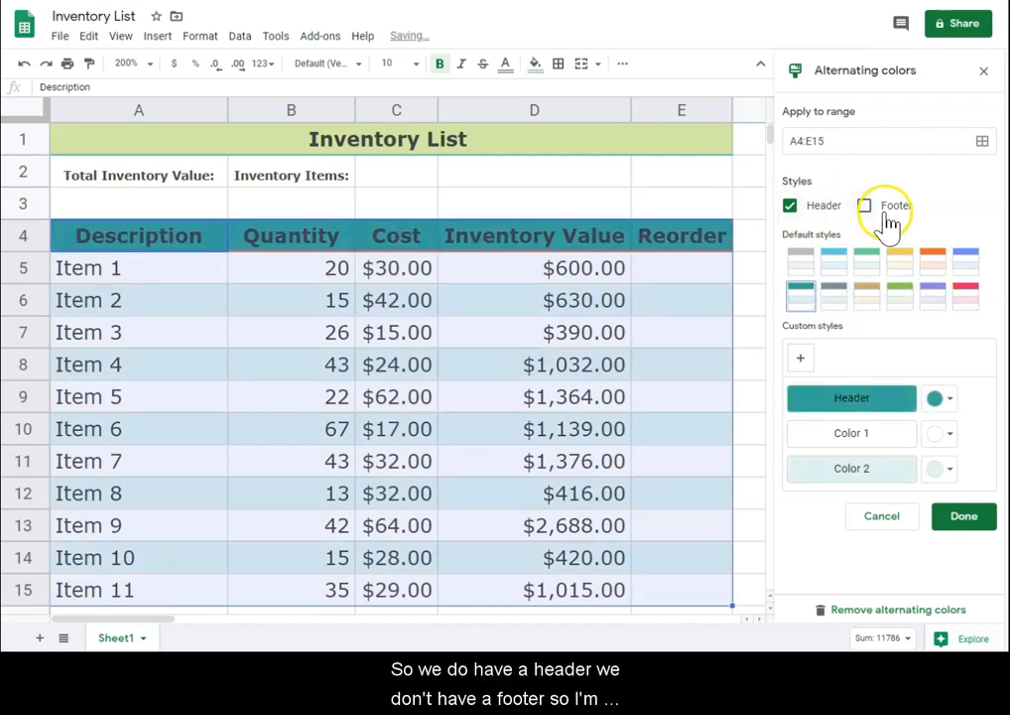
# Compare the red, purple, green and tan default styles and set the table's alternating colors to the light blue style.
pyautogui.click(965, 297)
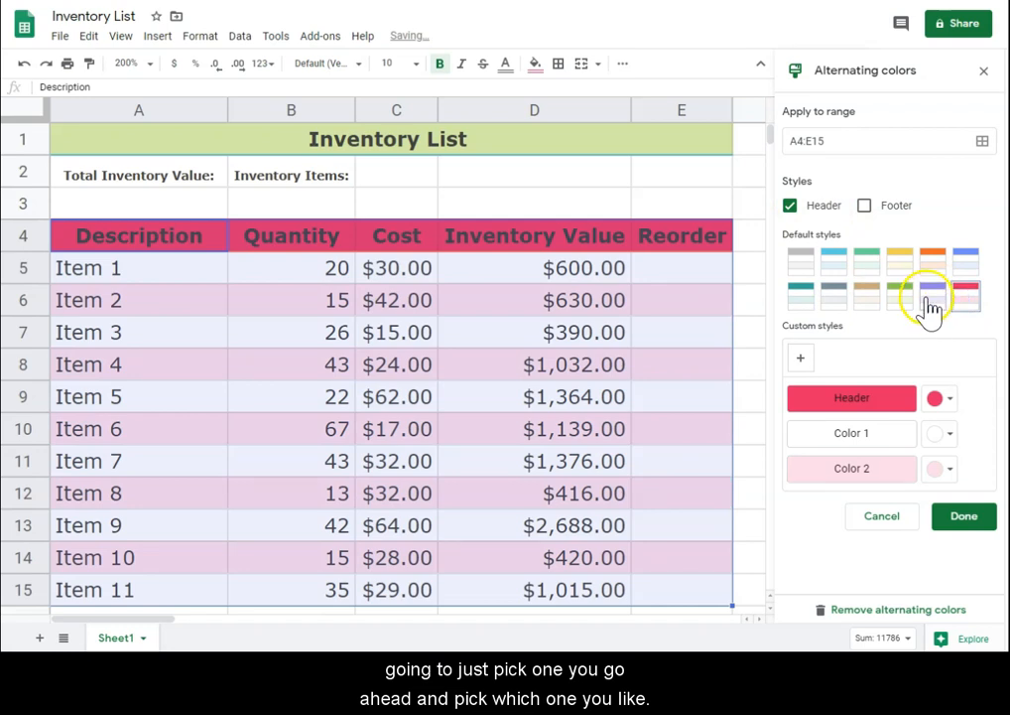
pyautogui.click(923, 301)
pyautogui.click(896, 302)
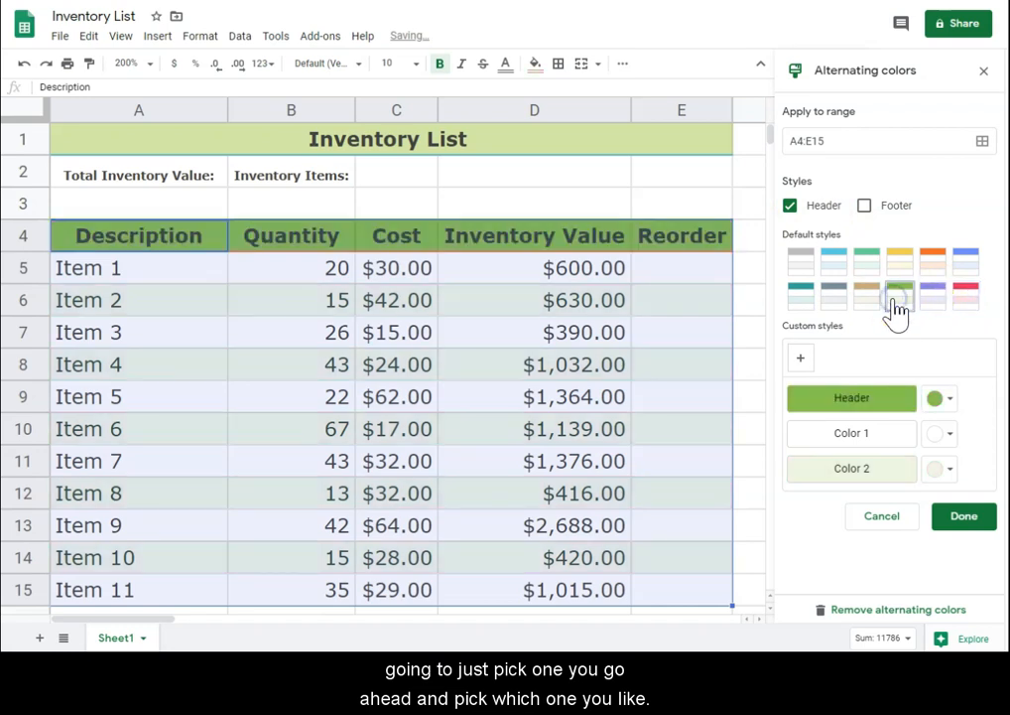
pyautogui.click(865, 302)
pyautogui.click(837, 266)
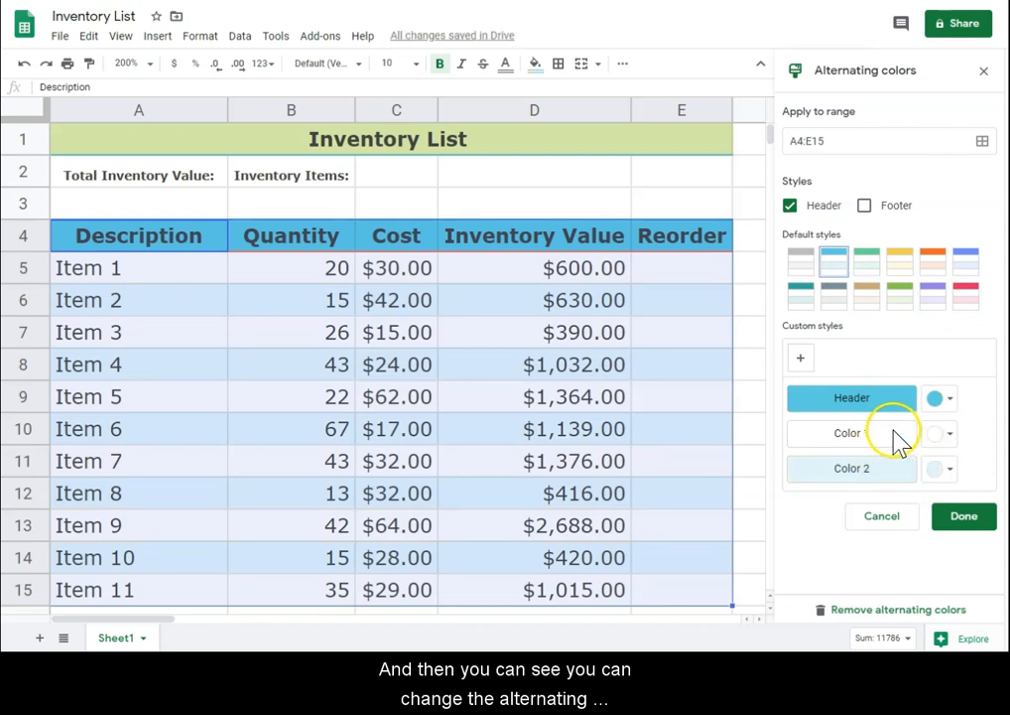
# Confirm the light blue alternating colors for the range A4:E15.
pyautogui.click(903, 162)
pyautogui.click(965, 518)
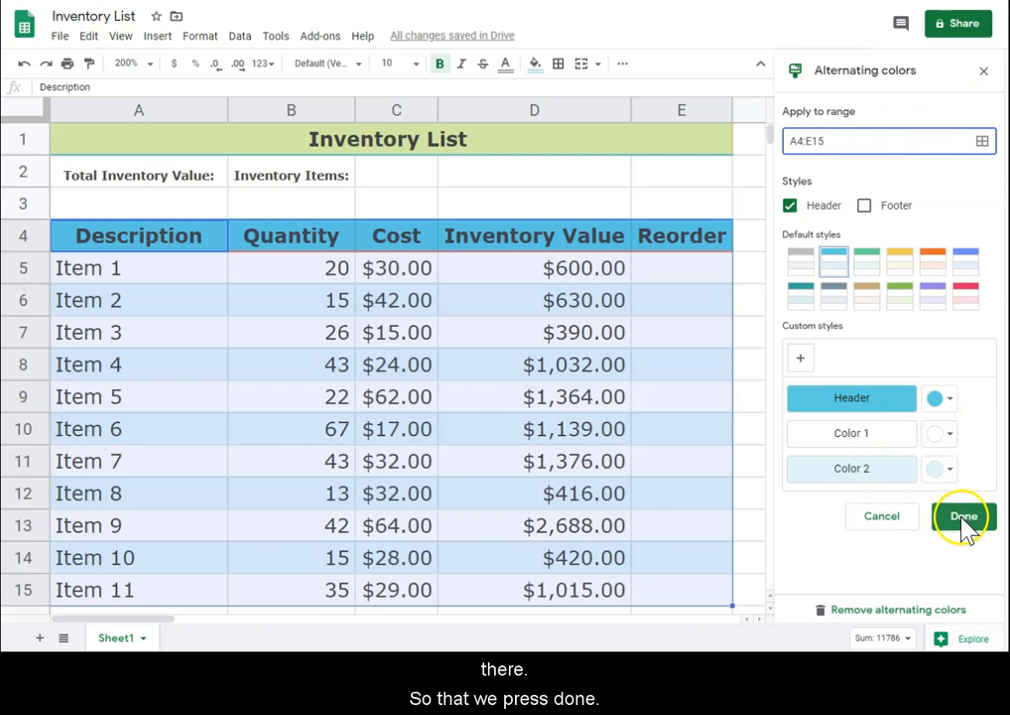
pyautogui.click(664, 410)
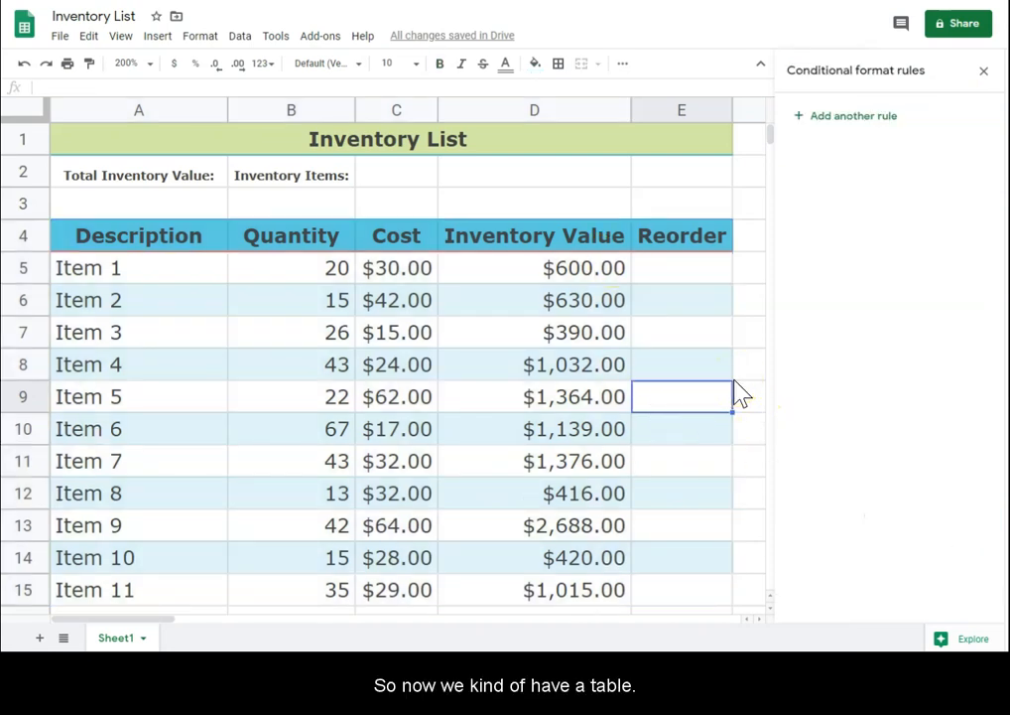
# Center the quantities in B5 to B15 horizontally.
pyautogui.click(317, 271)
pyautogui.moveTo(315, 591); pyautogui.dragTo(287, 590)
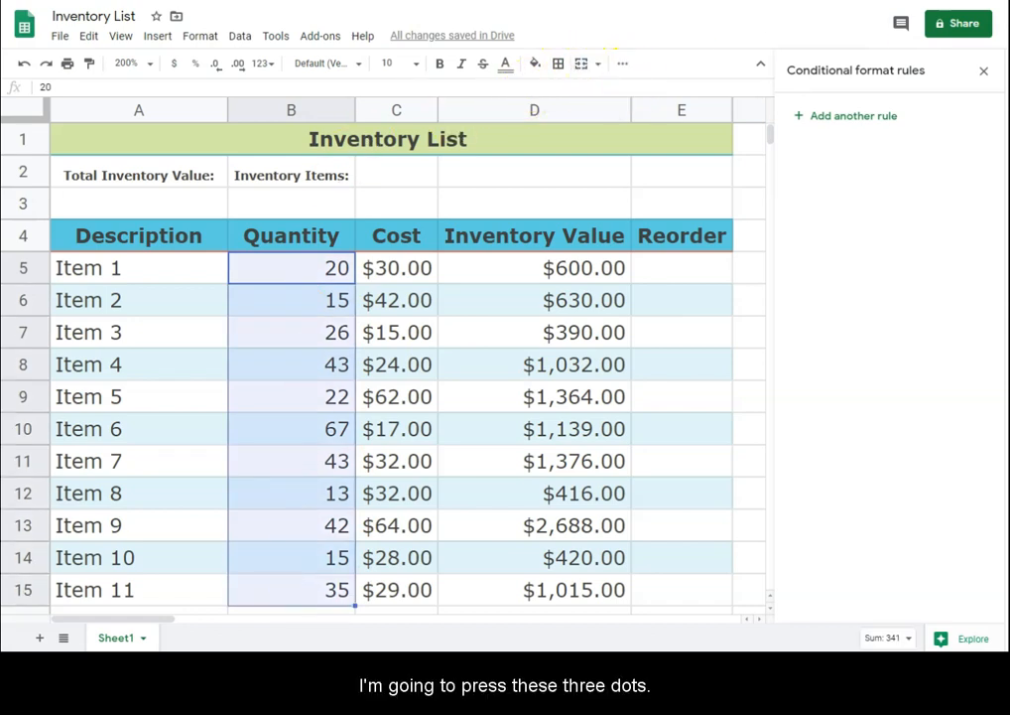
pyautogui.click(984, 74)
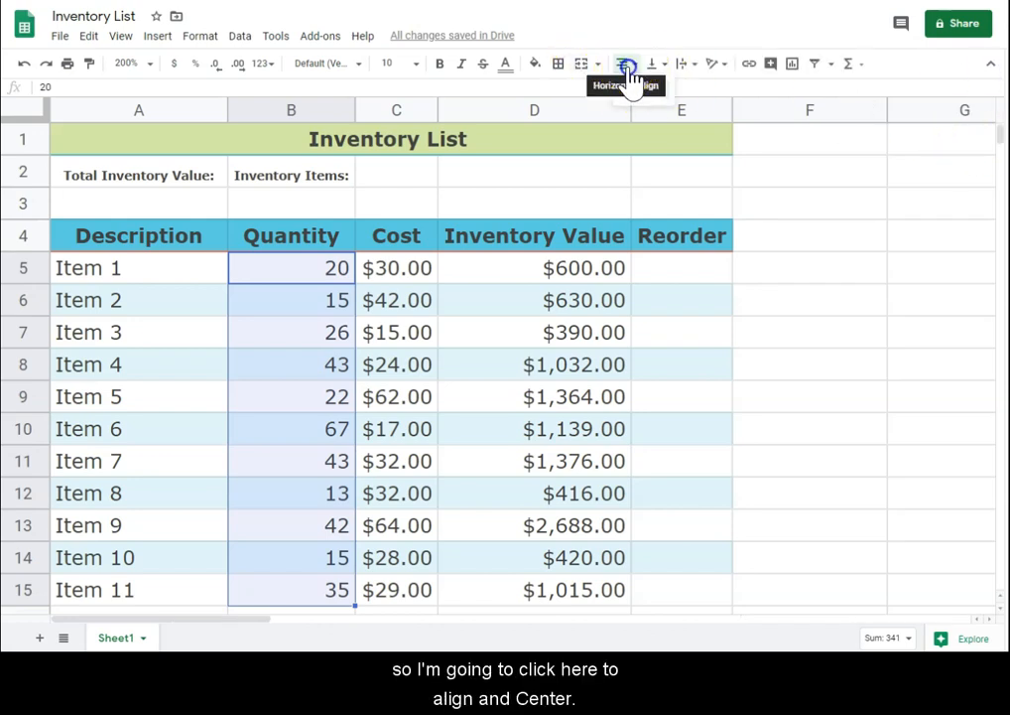
pyautogui.click(624, 64)
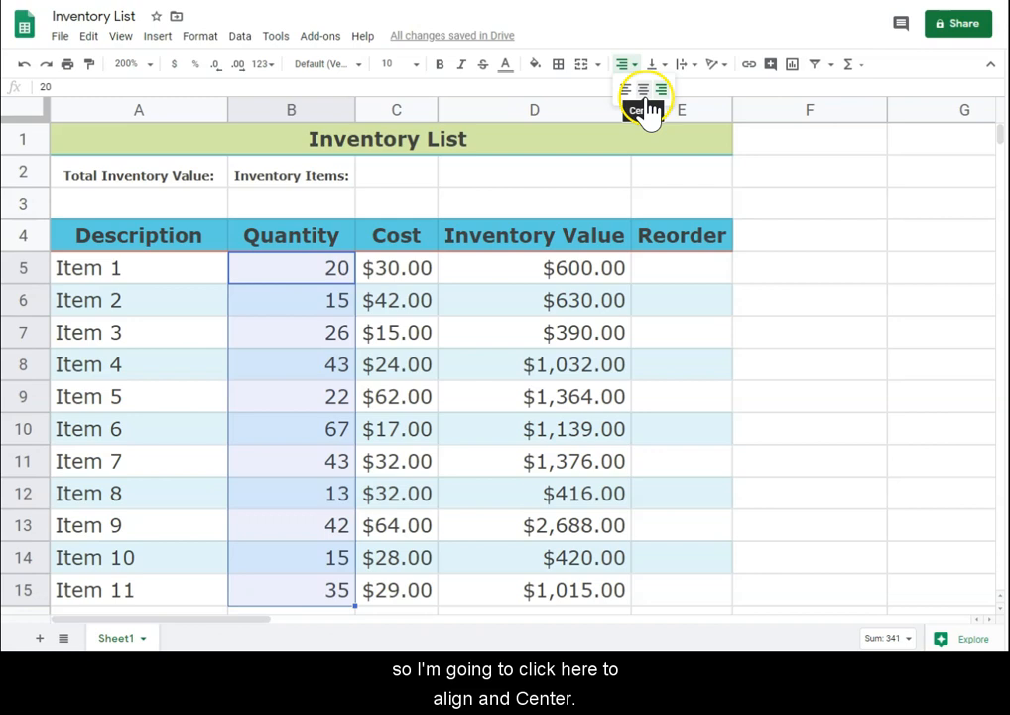
pyautogui.click(644, 94)
pyautogui.click(526, 551)
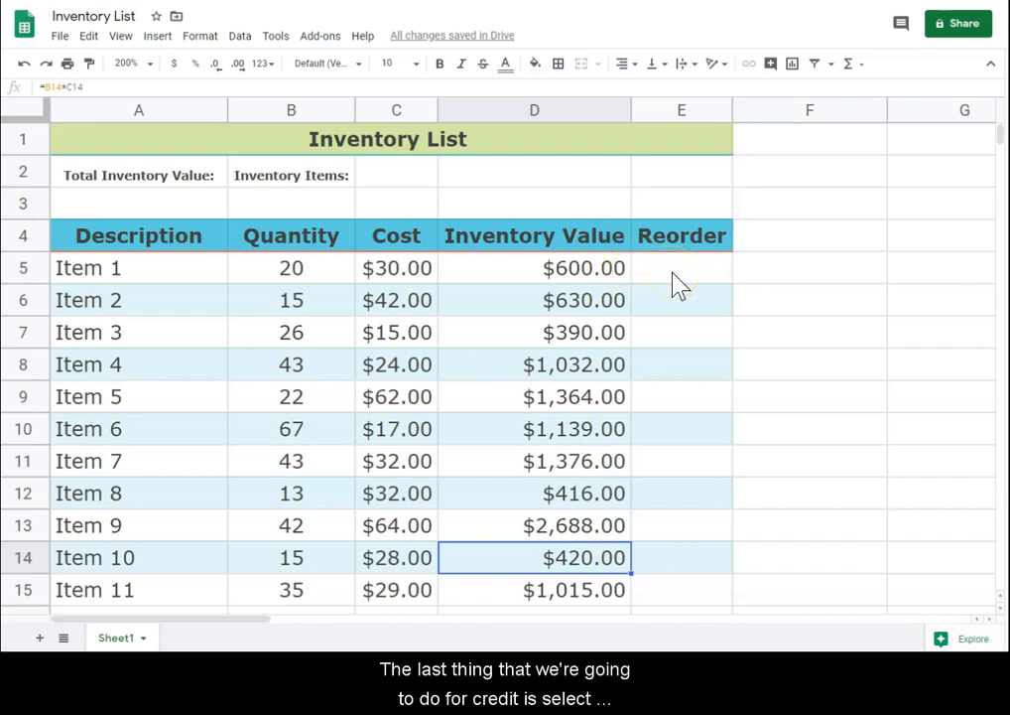
# Define a named range called InventoryTable for the whole table, headers included, covering Sheet1!A4:E15.
pyautogui.moveTo(204, 244); pyautogui.dragTo(663, 599)
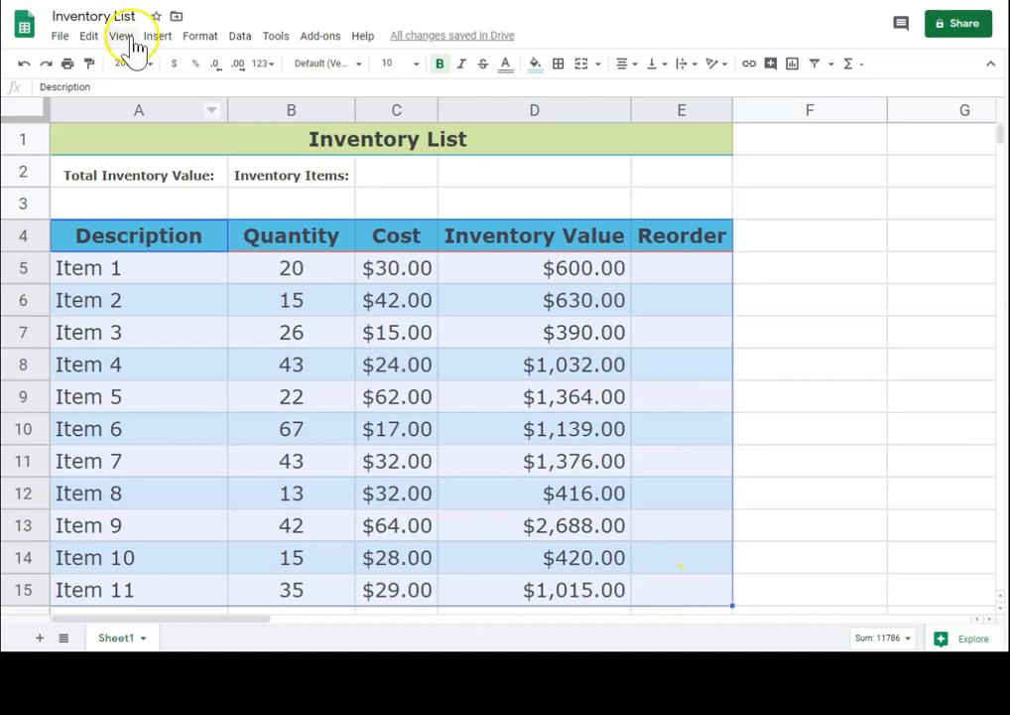
pyautogui.click(189, 42)
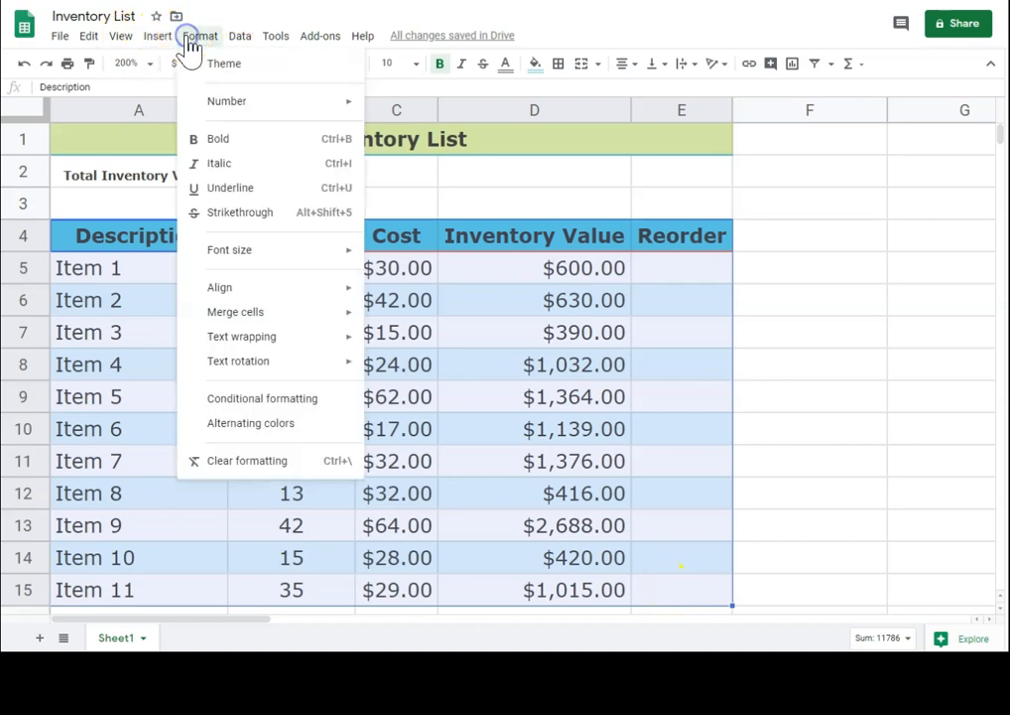
pyautogui.moveTo(162, 40)
pyautogui.click(202, 42)
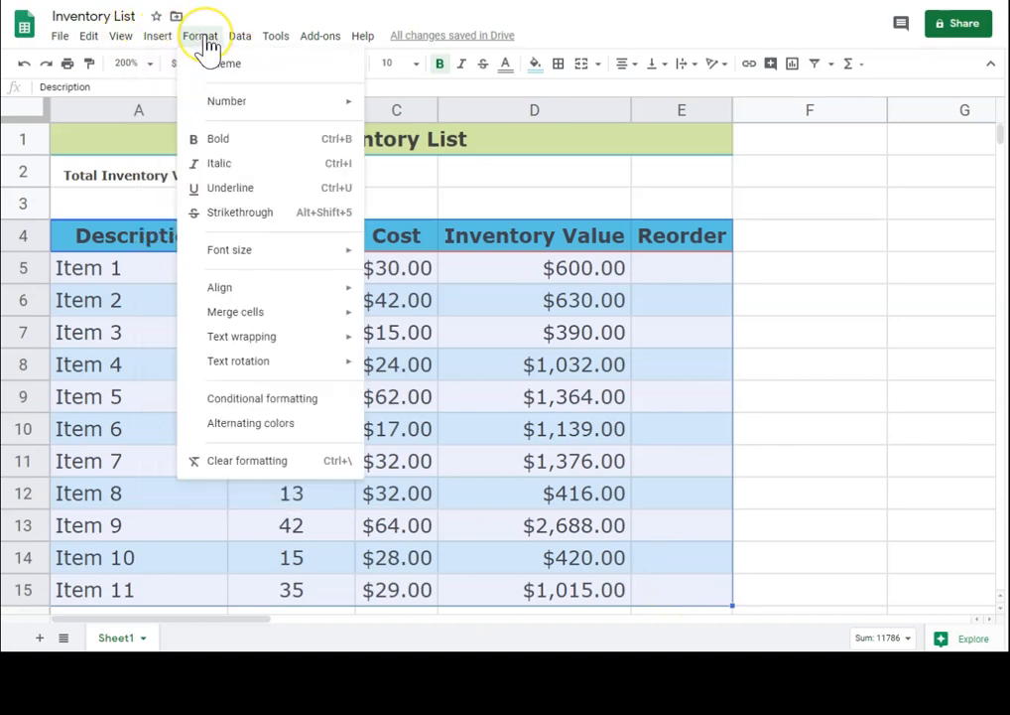
pyautogui.click(240, 42)
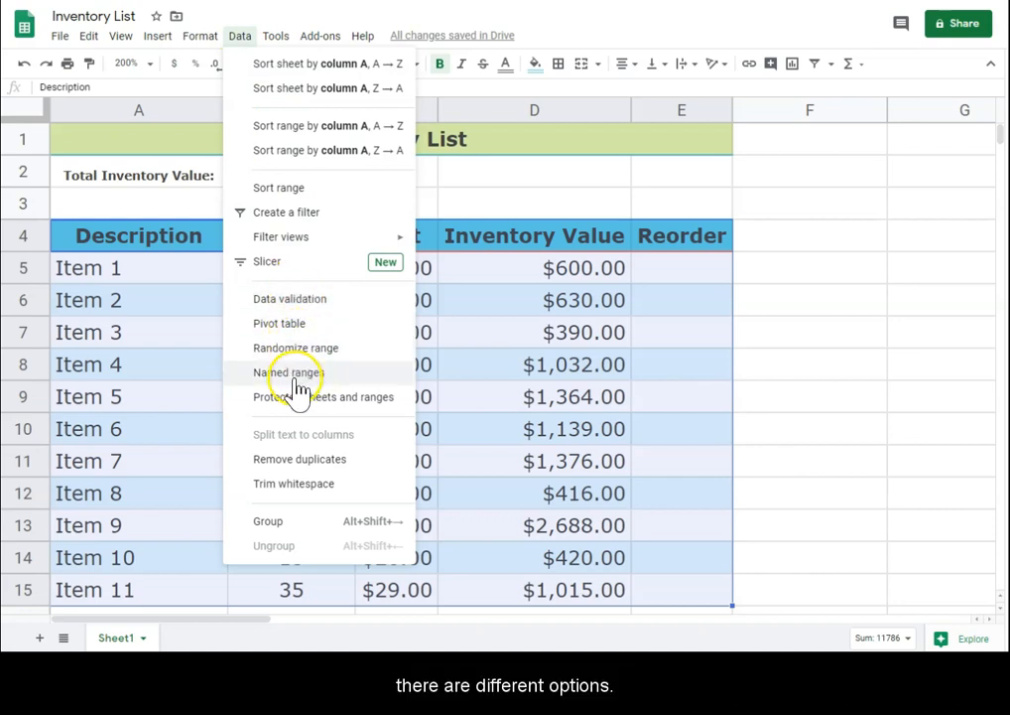
pyautogui.click(390, 366)
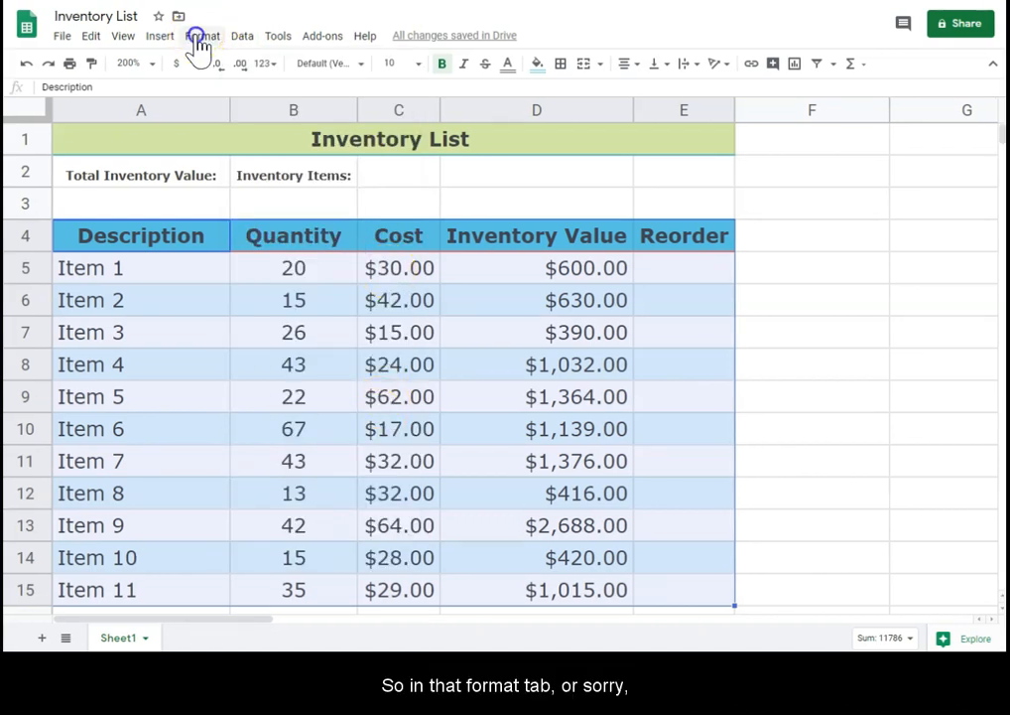
pyautogui.click(242, 35)
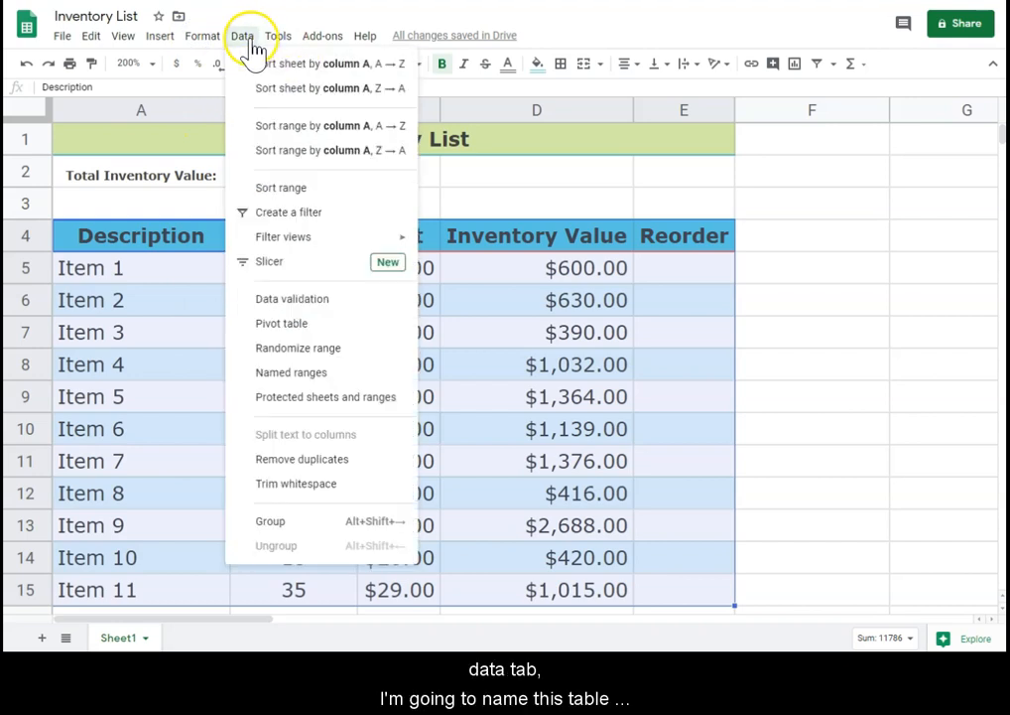
pyautogui.click(312, 372)
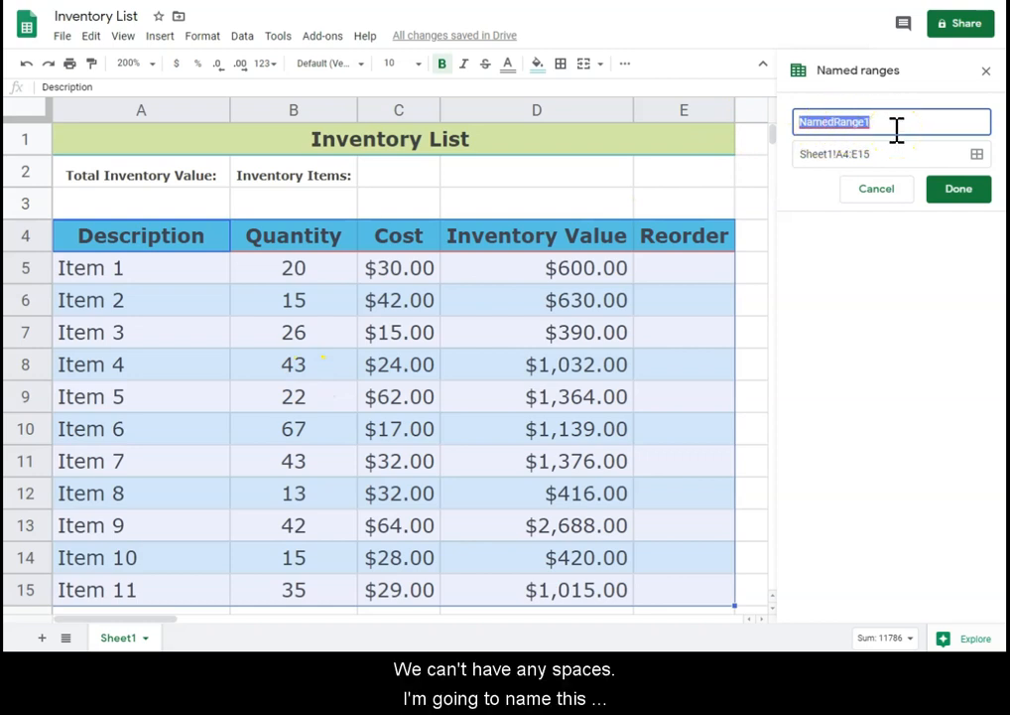
pyautogui.write('oryTable')
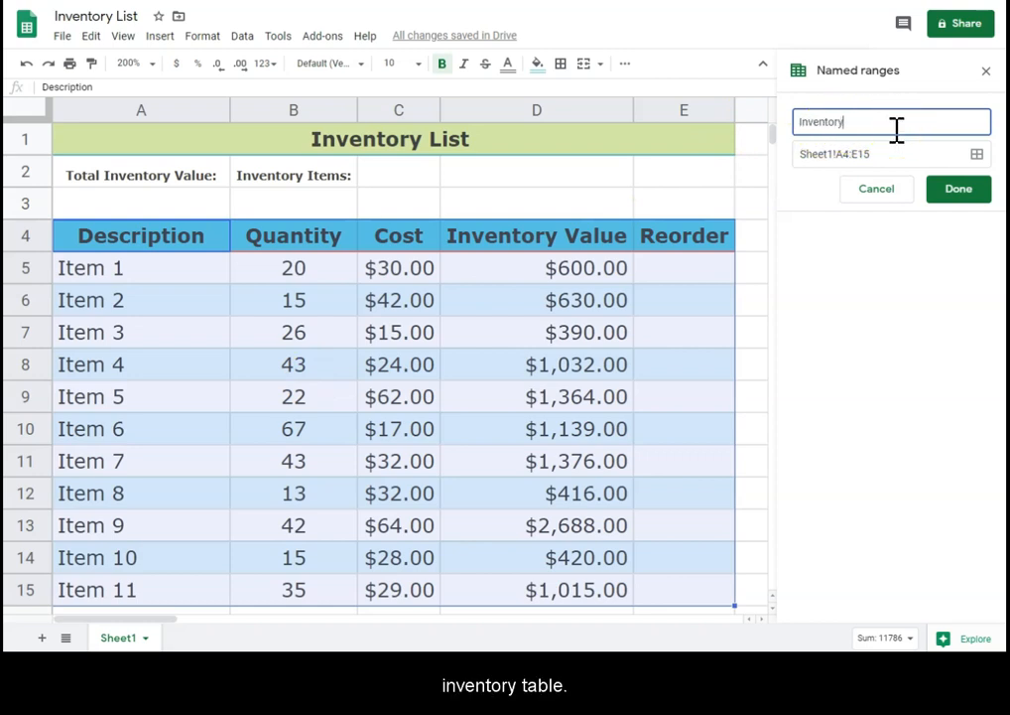
pyautogui.click(962, 195)
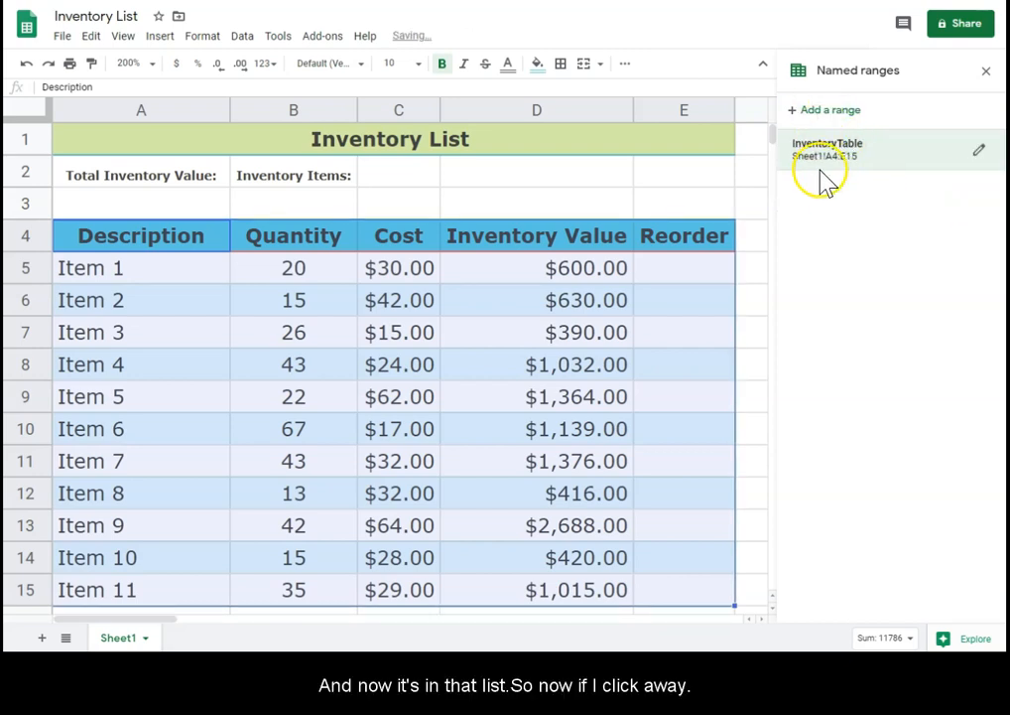
# Deselect the table, reselect it through the InventoryTable named range and close the list of named ranges.
pyautogui.click(726, 178)
pyautogui.click(553, 181)
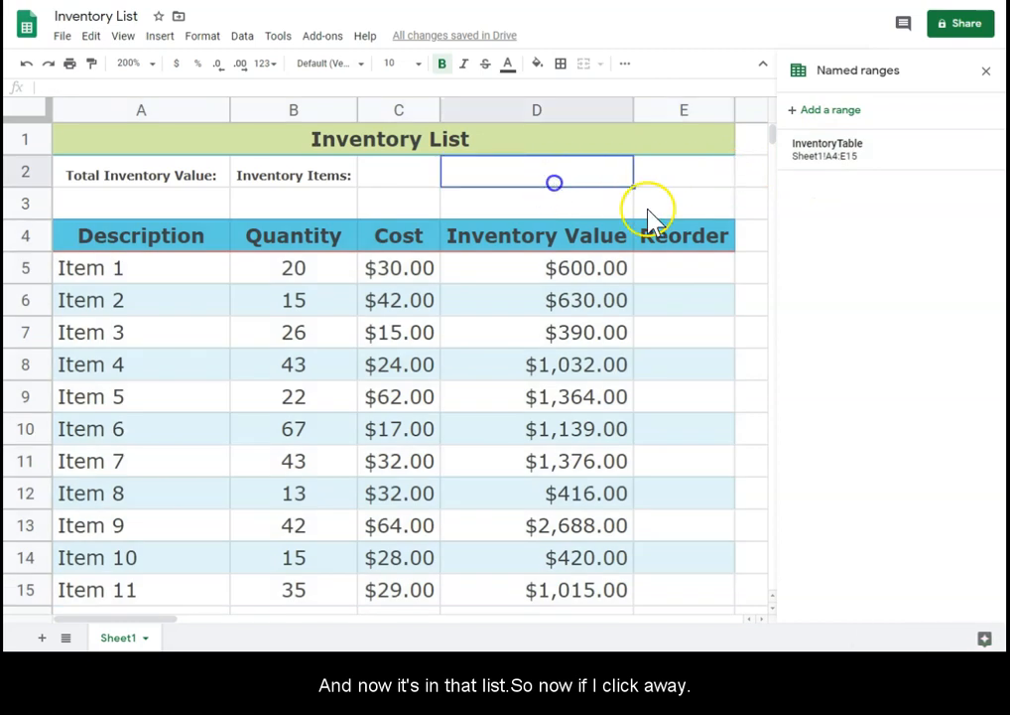
pyautogui.click(834, 149)
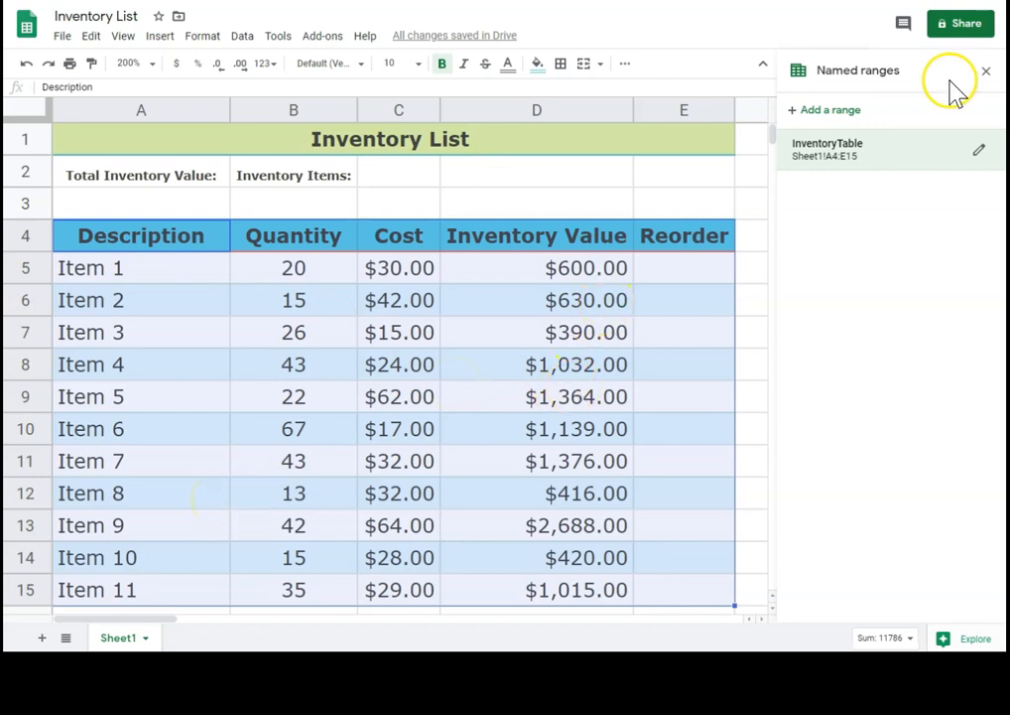
pyautogui.click(986, 70)
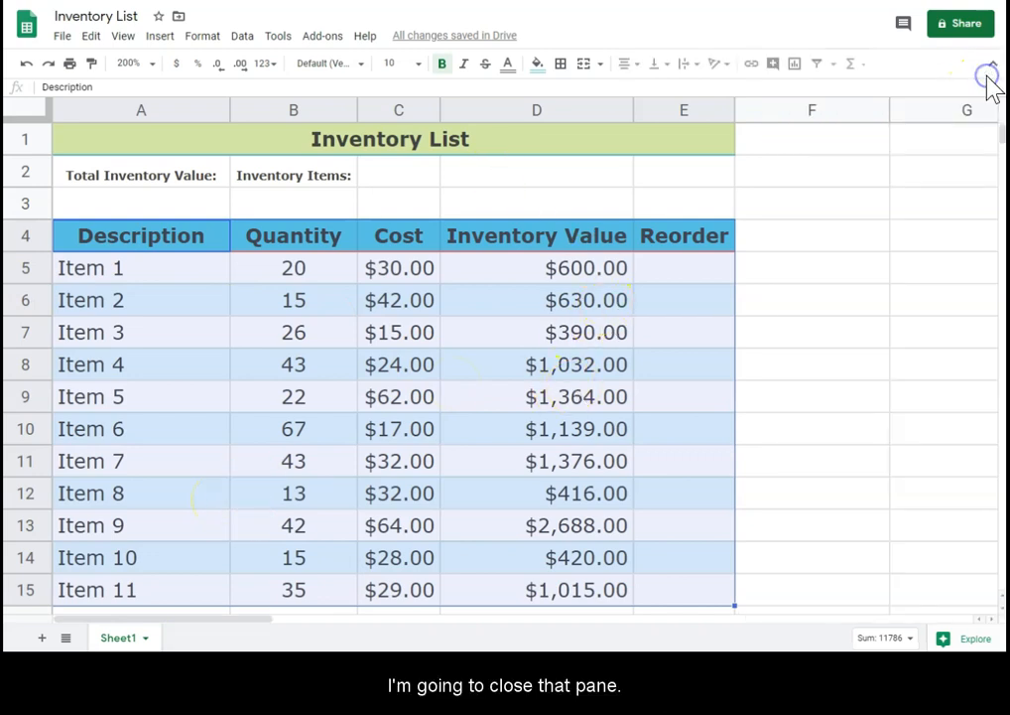
# Sort the range A4 to E15 by Quantity from A → Z, treating the first row as a header row.
pyautogui.click(210, 41)
pyautogui.moveTo(260, 48)
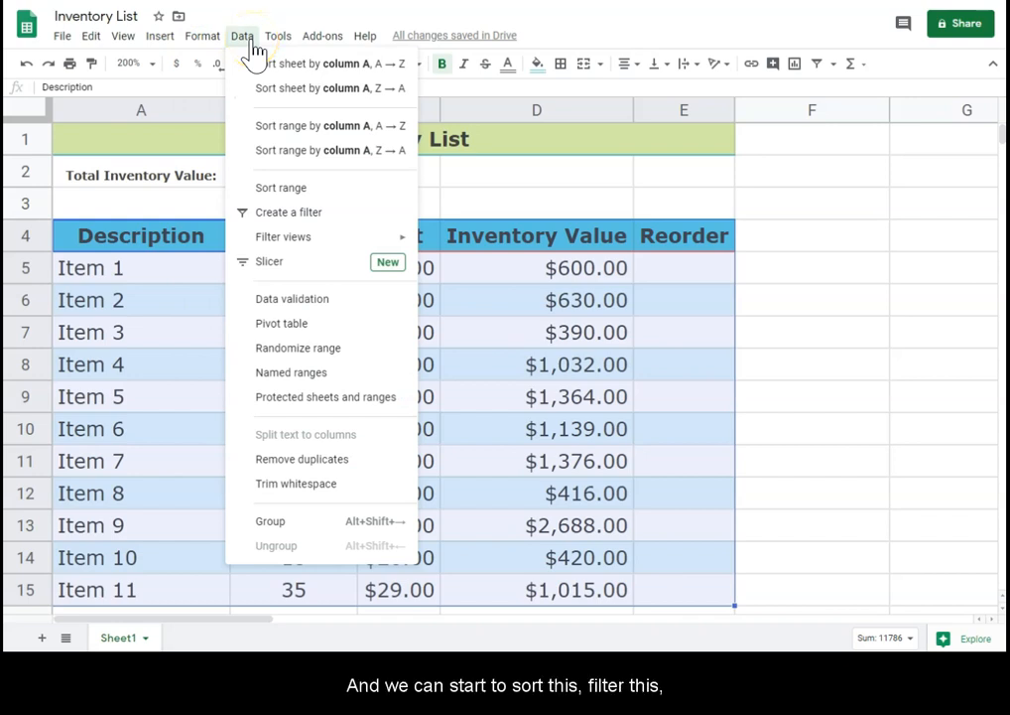
pyautogui.click(288, 188)
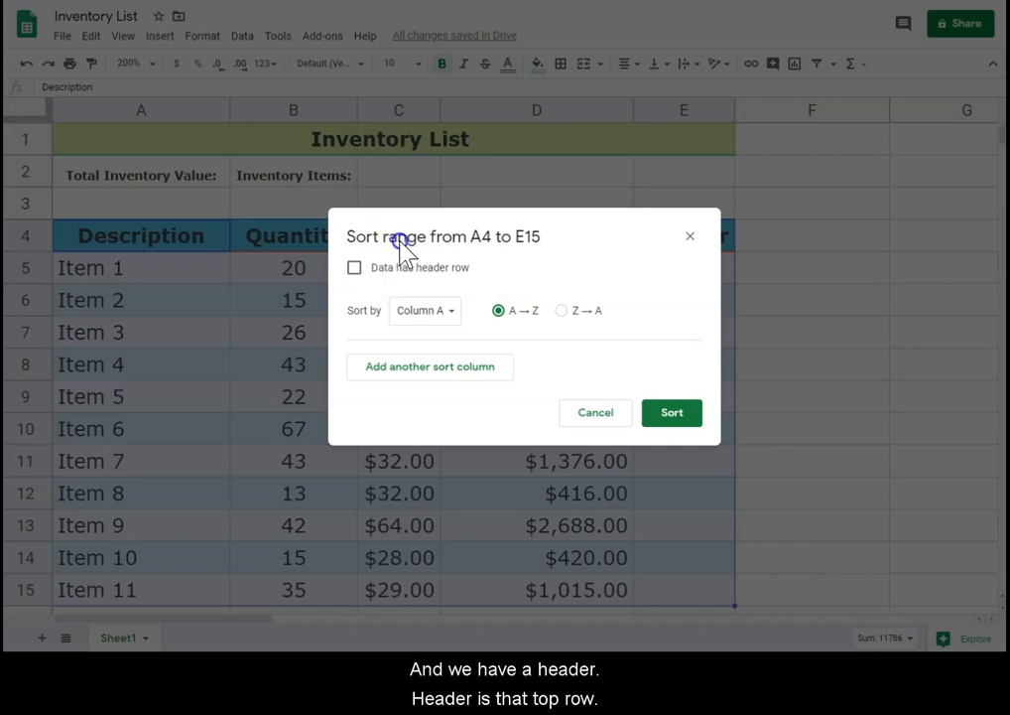
pyautogui.moveTo(395, 242); pyautogui.dragTo(394, 339)
pyautogui.click(346, 372)
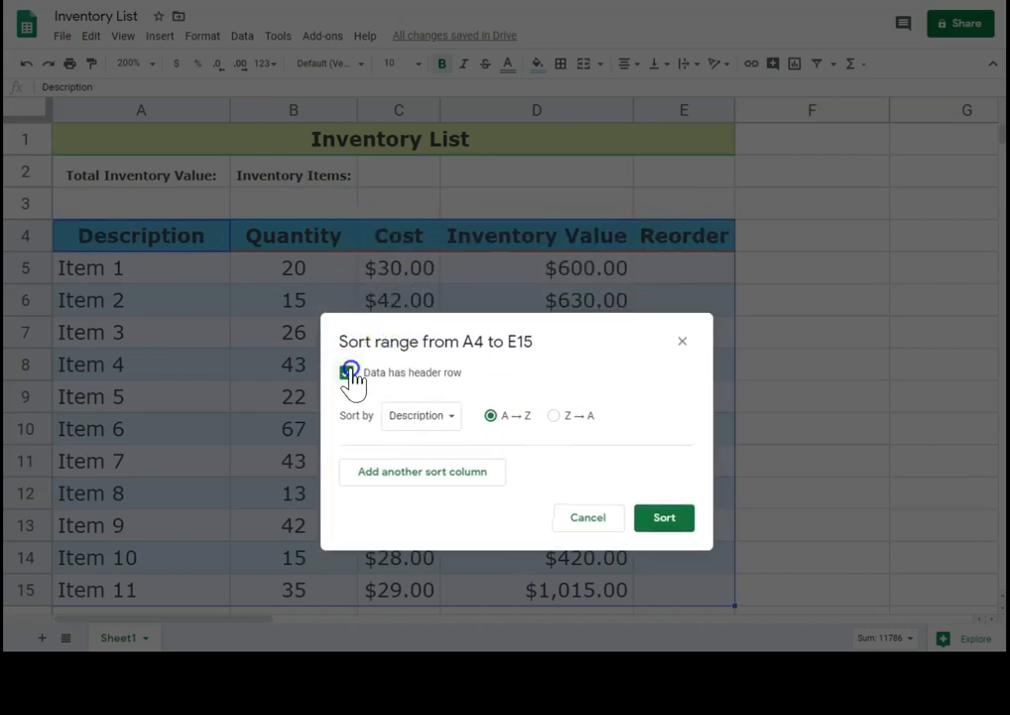
pyautogui.click(429, 417)
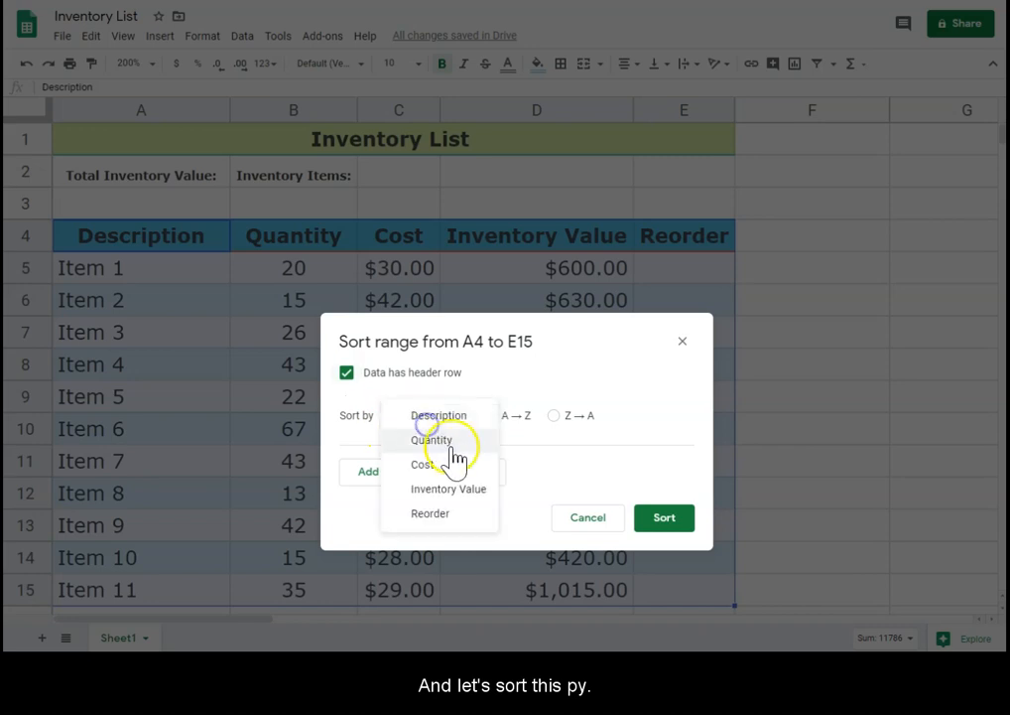
pyautogui.click(445, 442)
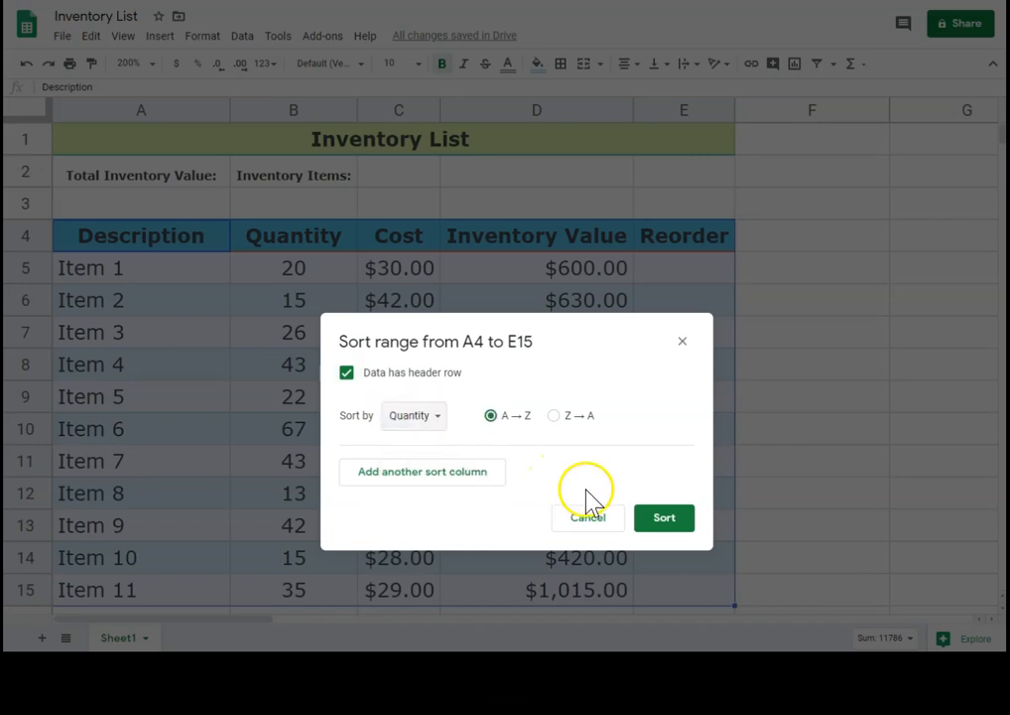
pyautogui.click(664, 518)
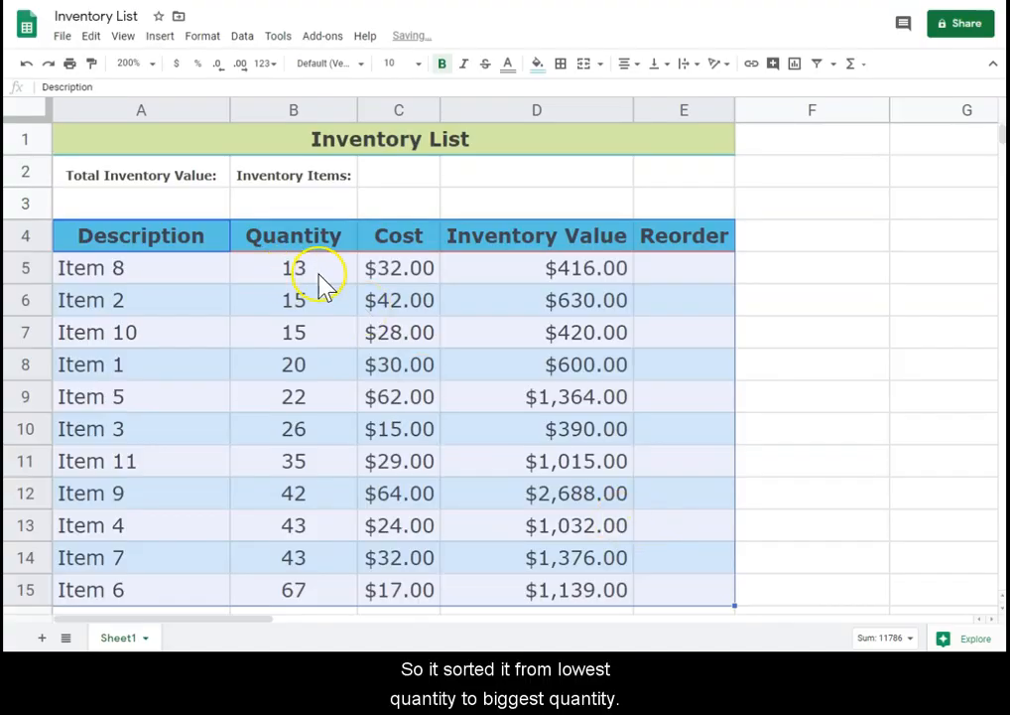
# Examine the order of the sorted quantities in column B, comparing the first and last items.
pyautogui.moveTo(314, 273); pyautogui.dragTo(310, 596)
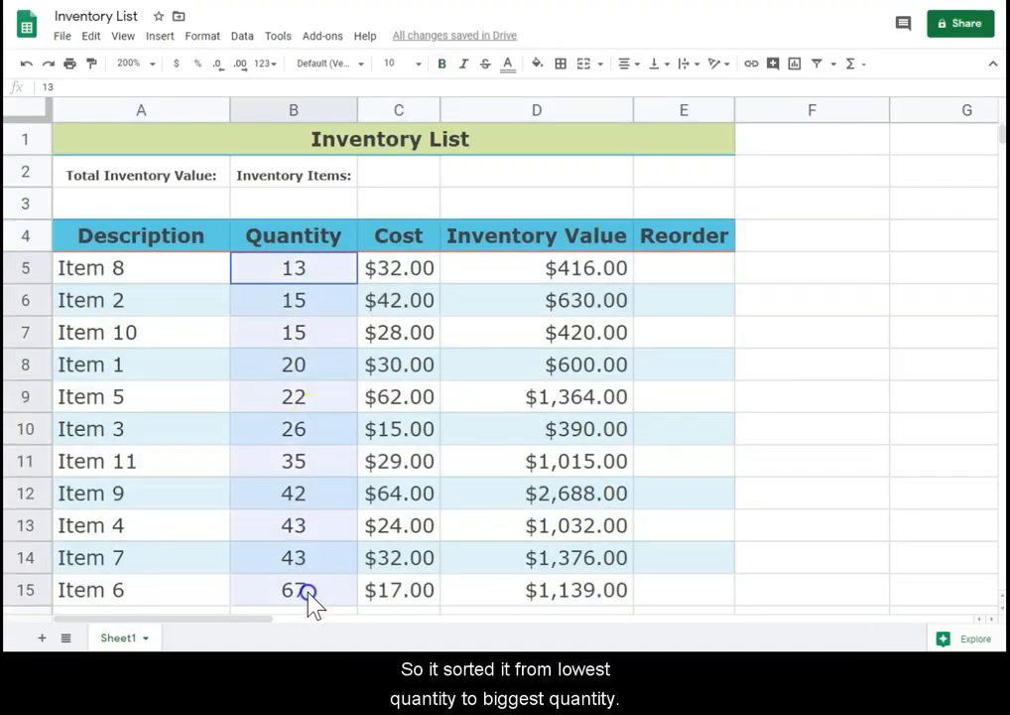
pyautogui.click(282, 267)
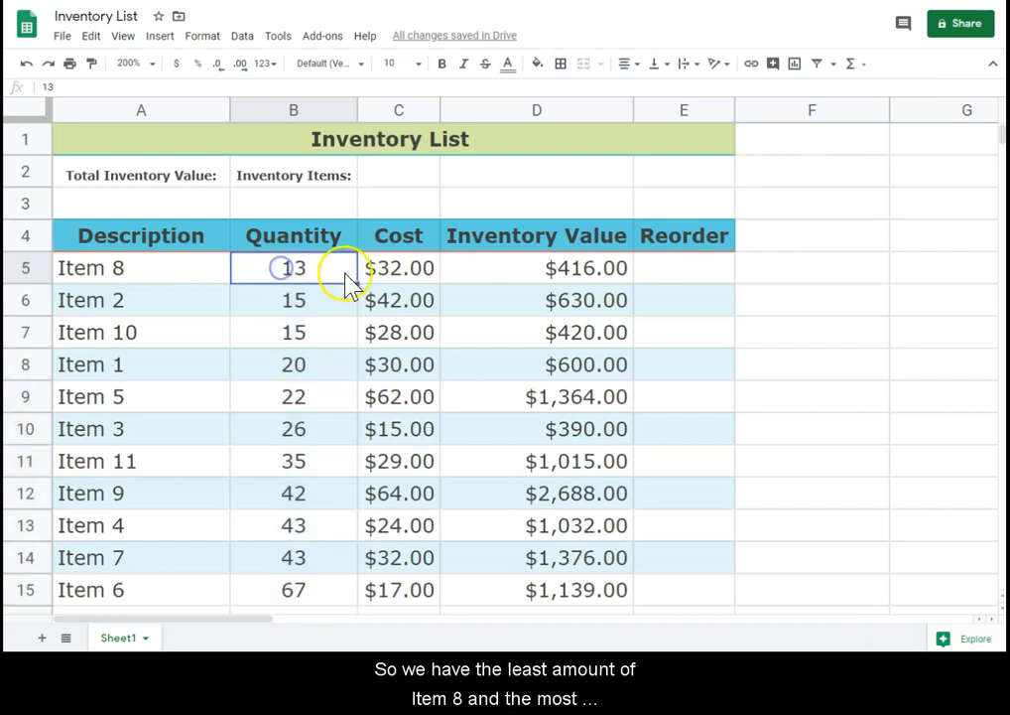
pyautogui.click(314, 593)
pyautogui.click(334, 552)
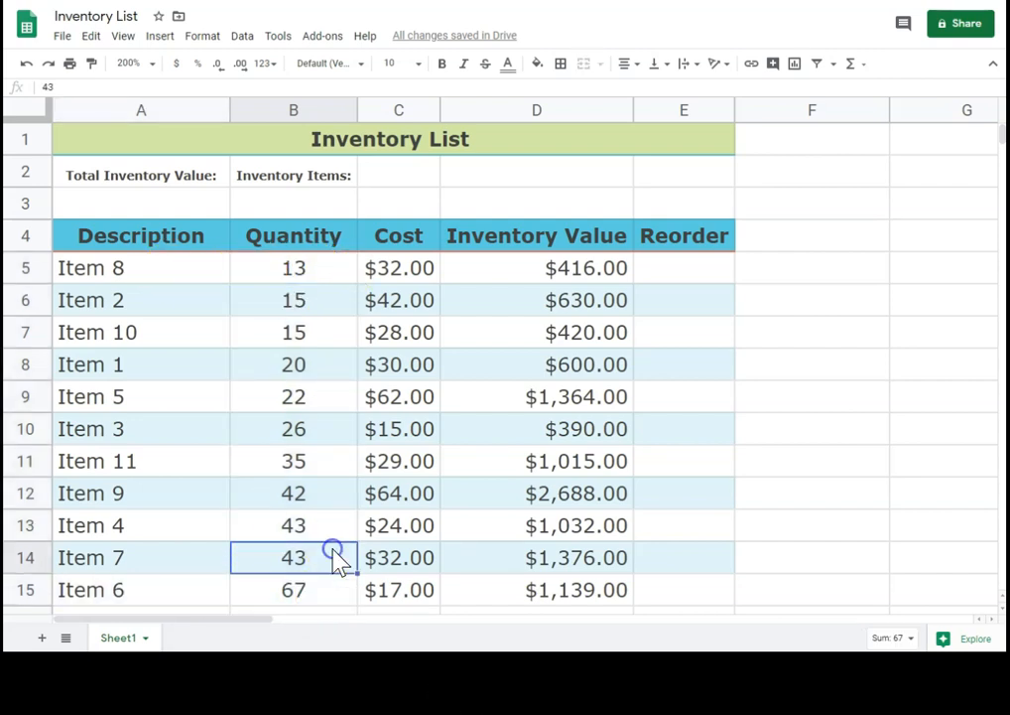
pyautogui.click(254, 267)
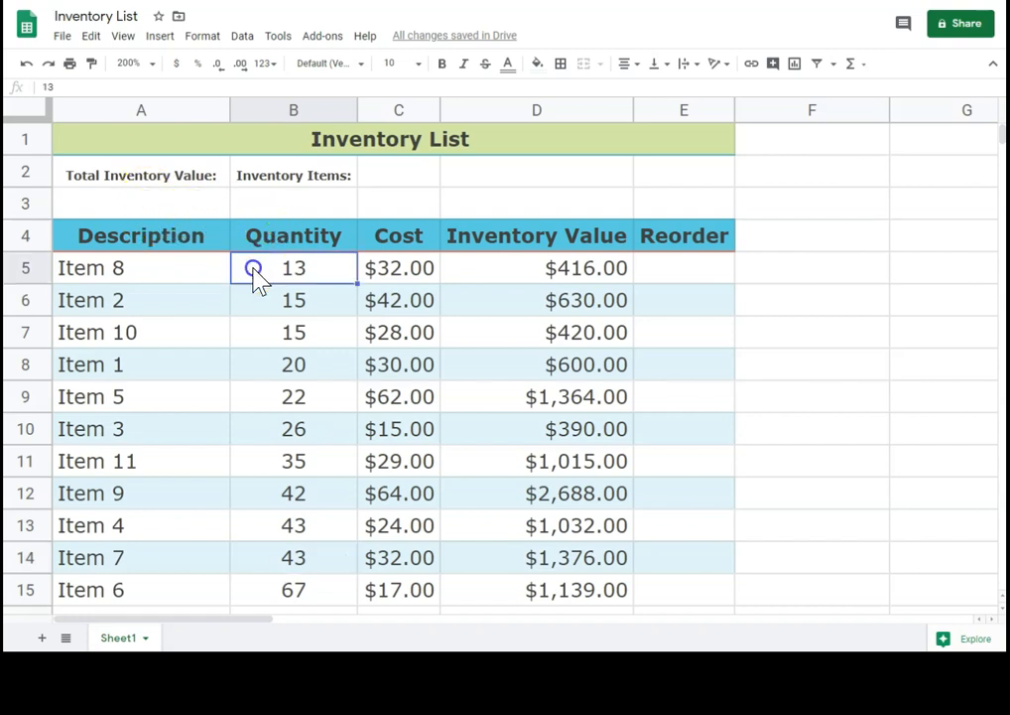
# Select the InventoryTable named range and sort it by Cost from Z → A with a header row.
pyautogui.click(207, 36)
pyautogui.moveTo(244, 39)
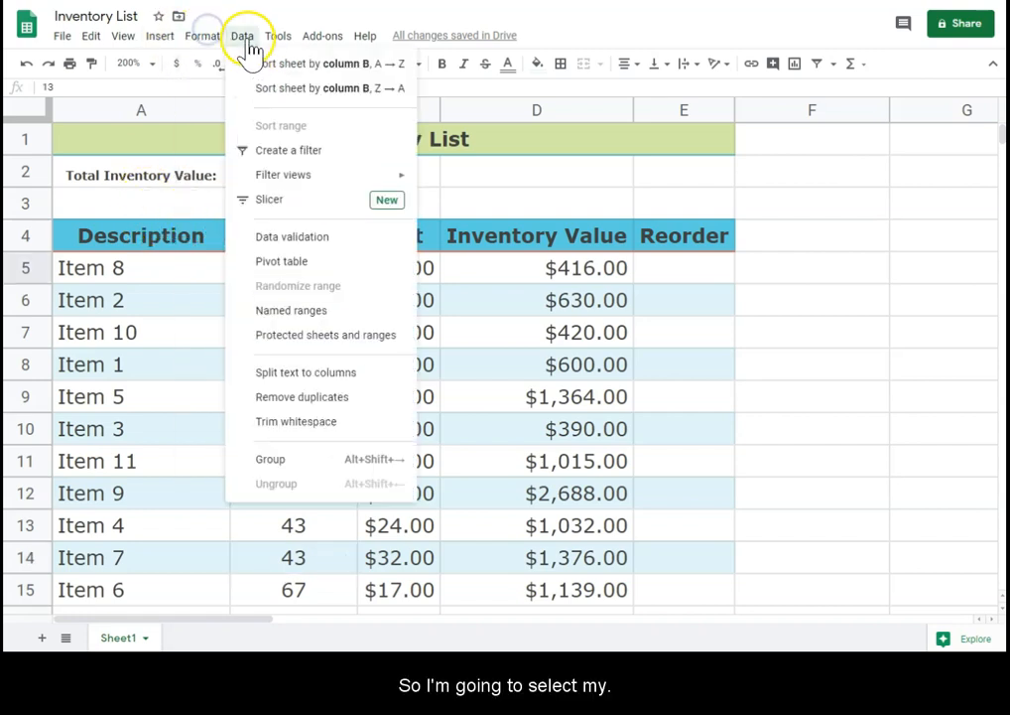
pyautogui.click(296, 317)
pyautogui.click(844, 158)
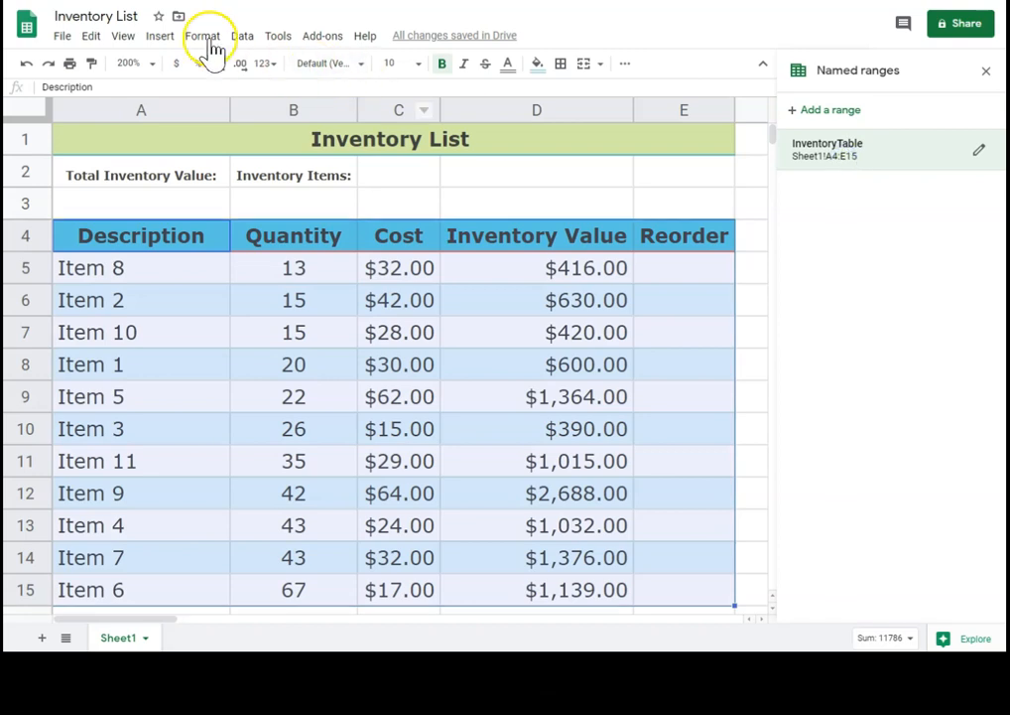
pyautogui.click(243, 39)
pyautogui.click(303, 194)
pyautogui.click(396, 270)
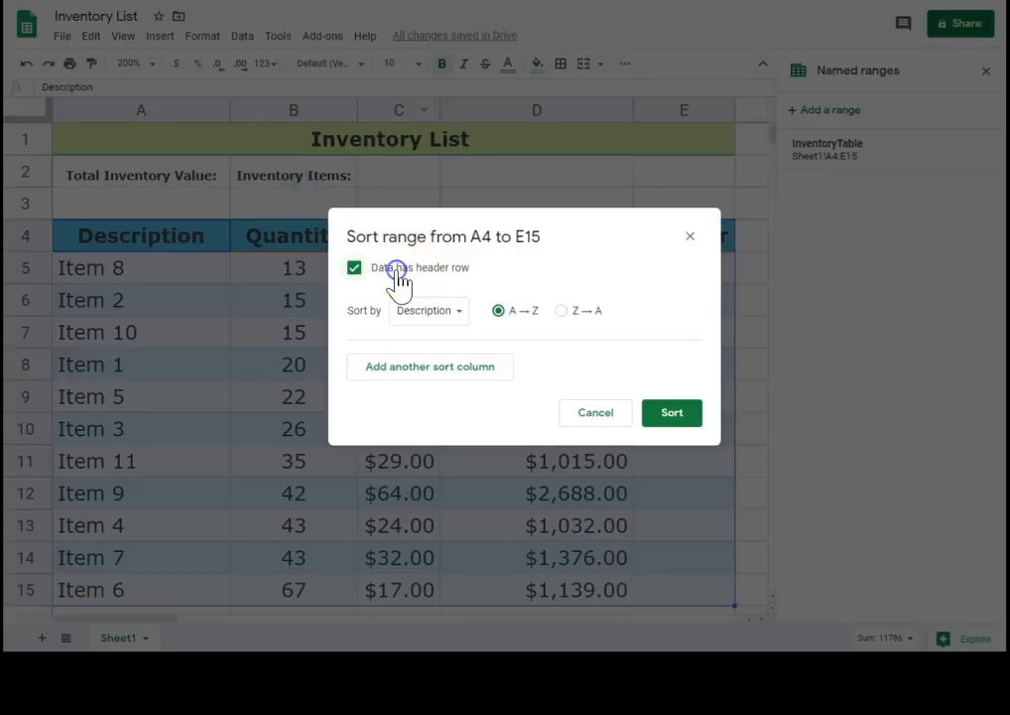
pyautogui.click(447, 311)
pyautogui.click(442, 359)
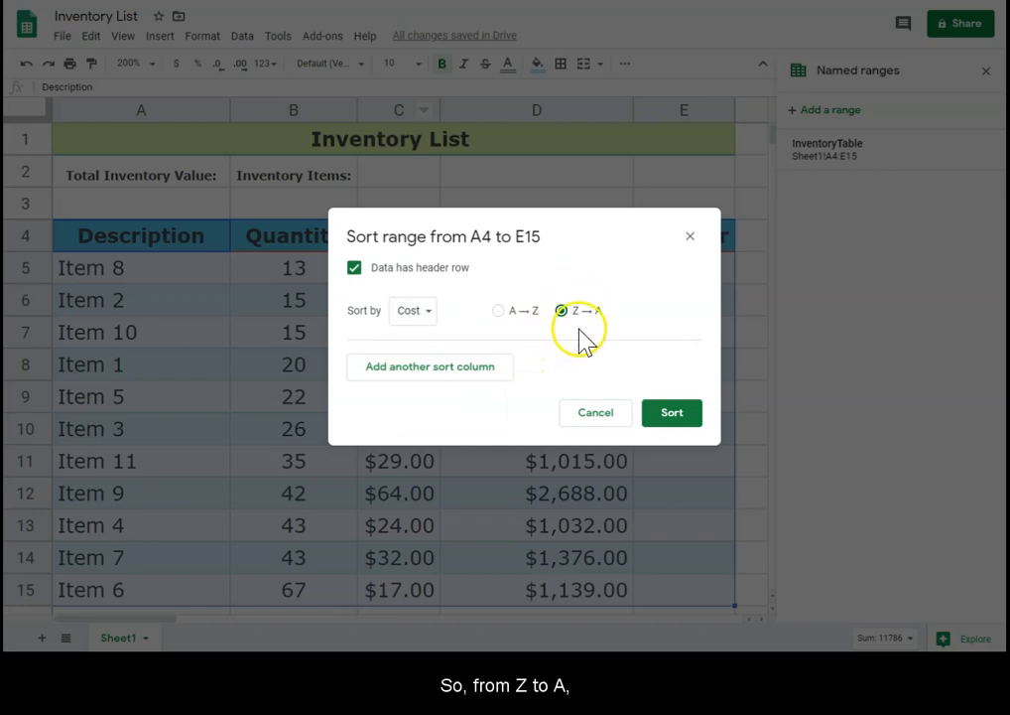
pyautogui.click(671, 415)
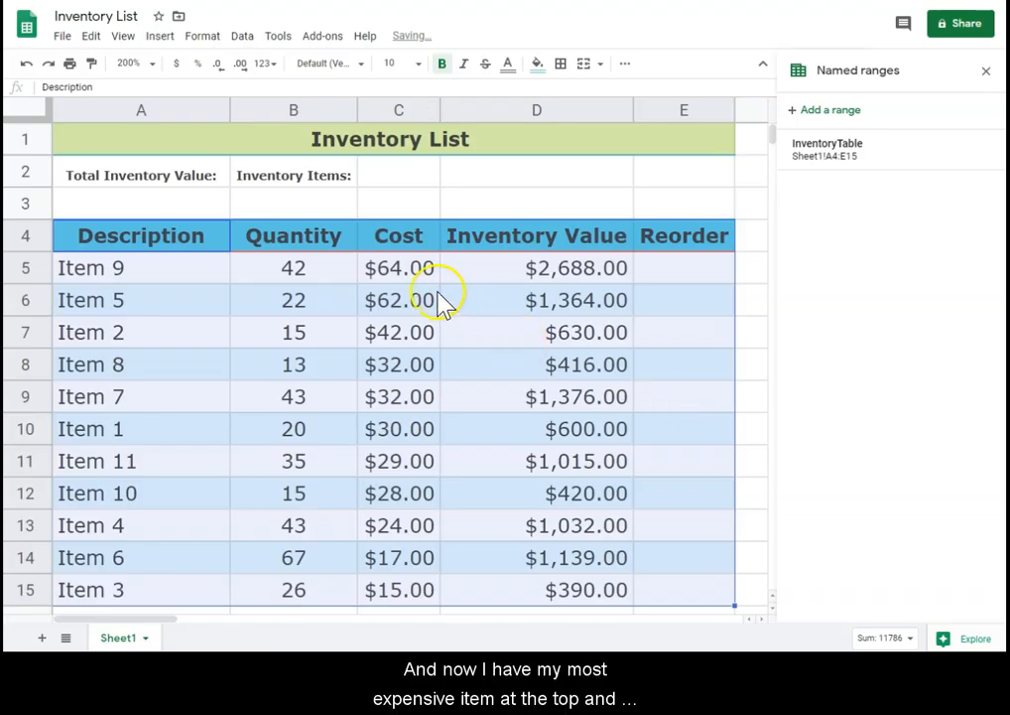
# Check the descending order of the costs in C5 to C15.
pyautogui.click(408, 290)
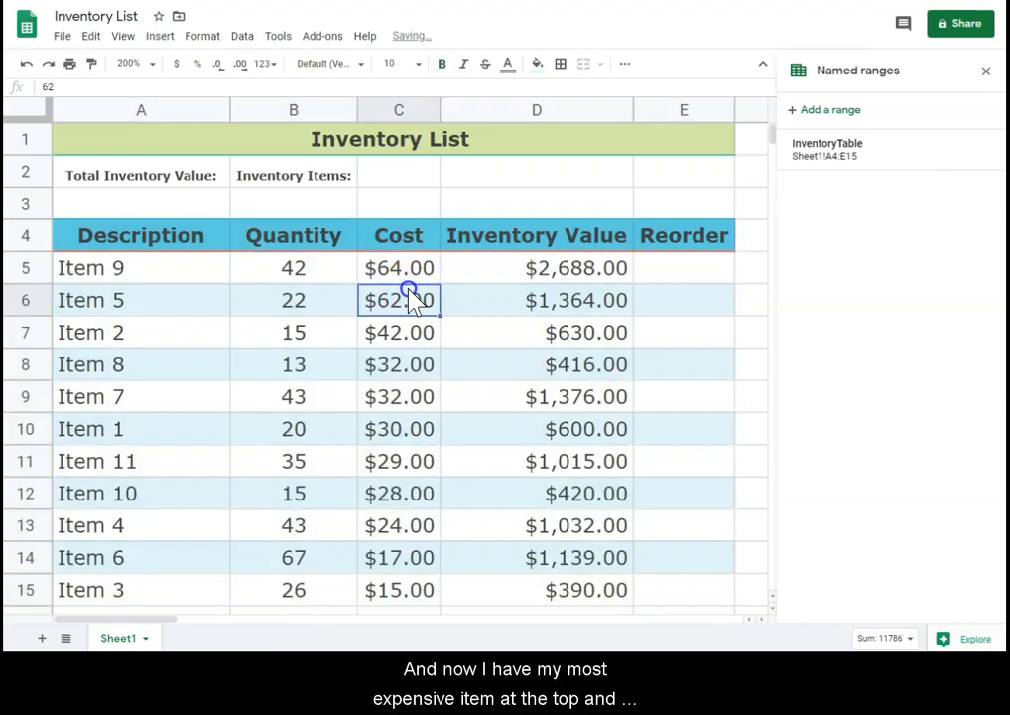
pyautogui.click(403, 276)
pyautogui.moveTo(403, 276); pyautogui.dragTo(415, 602)
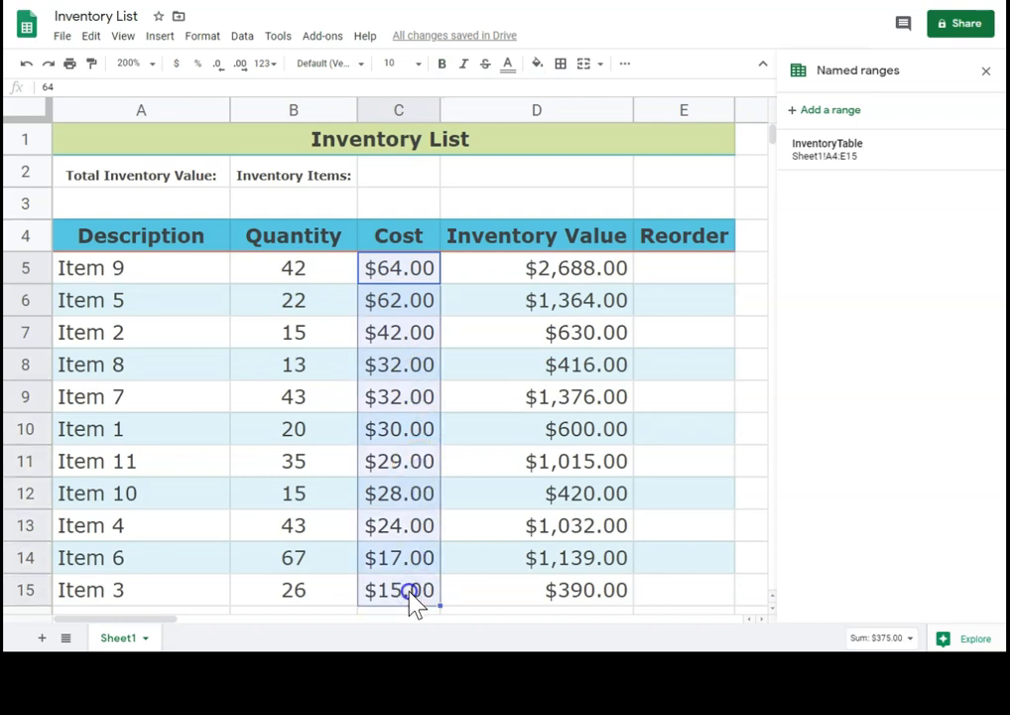
# Rename the Sheet1 worksheet as Inventory.
pyautogui.click(413, 596)
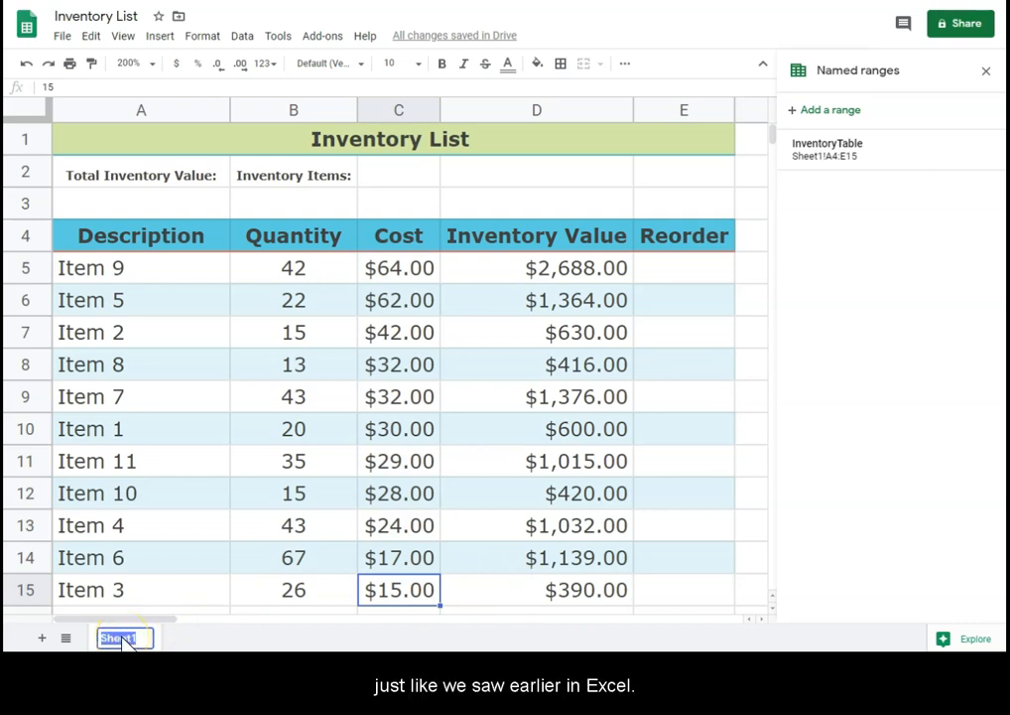
pyautogui.write('Inventory')
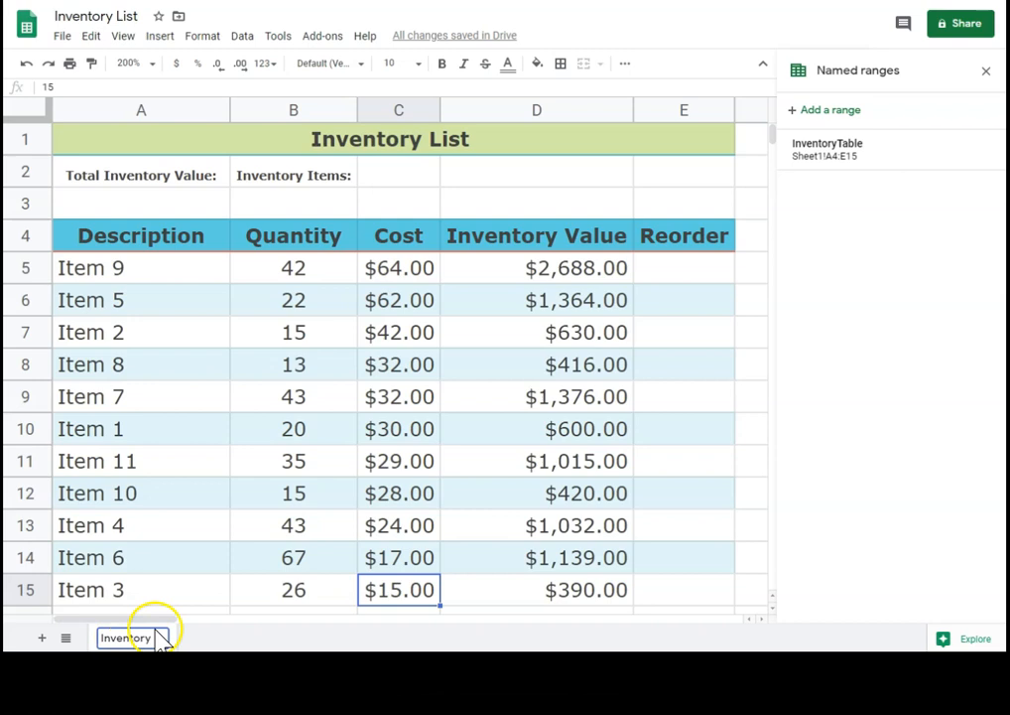
pyautogui.click(207, 636)
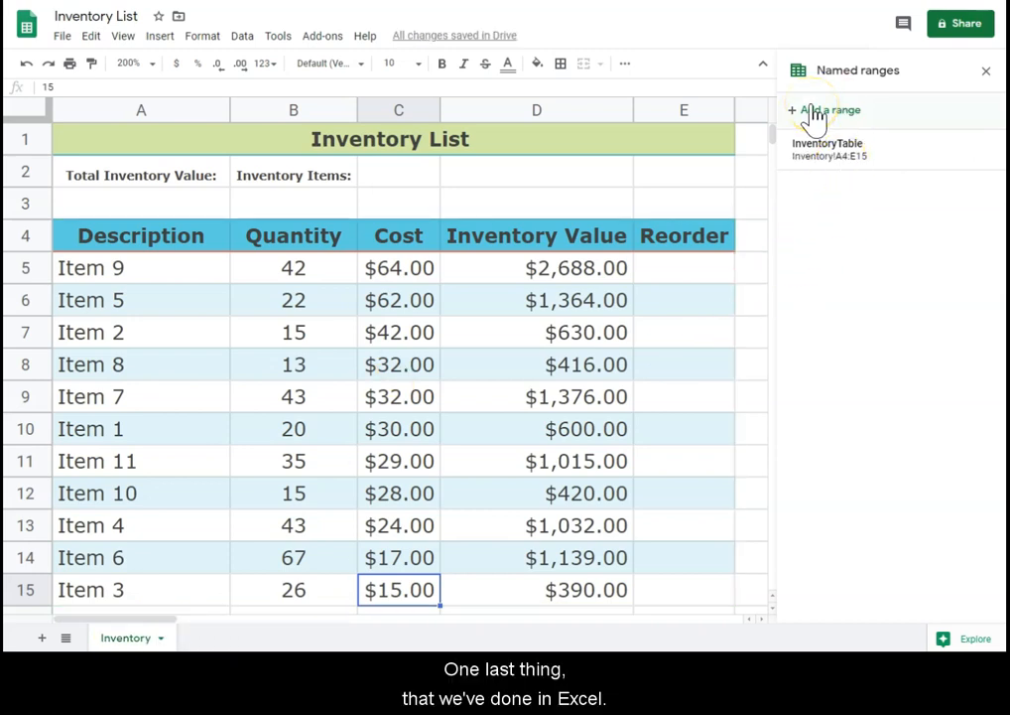
# Try to insert a column chart built from the whole InventoryTable named range.
pyautogui.click(830, 167)
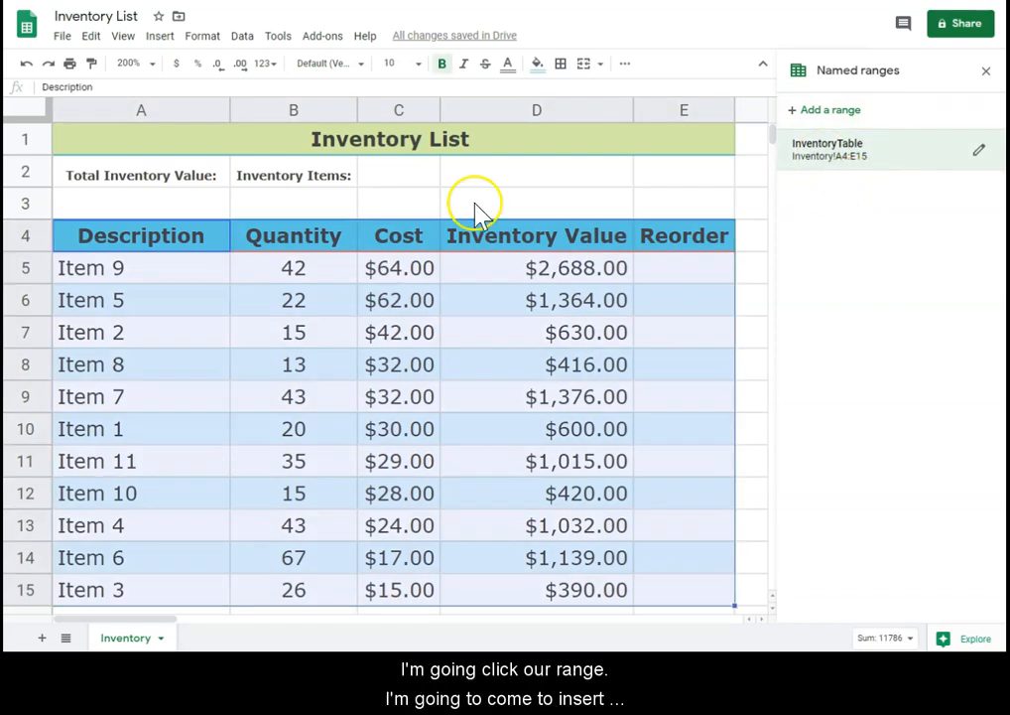
pyautogui.click(160, 36)
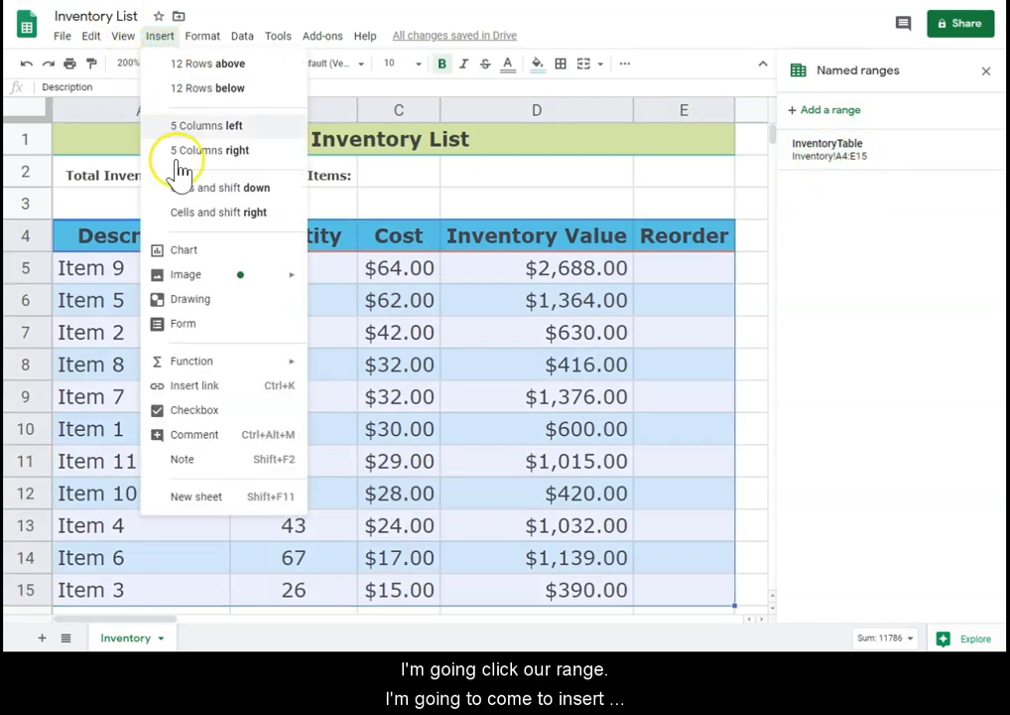
pyautogui.click(189, 256)
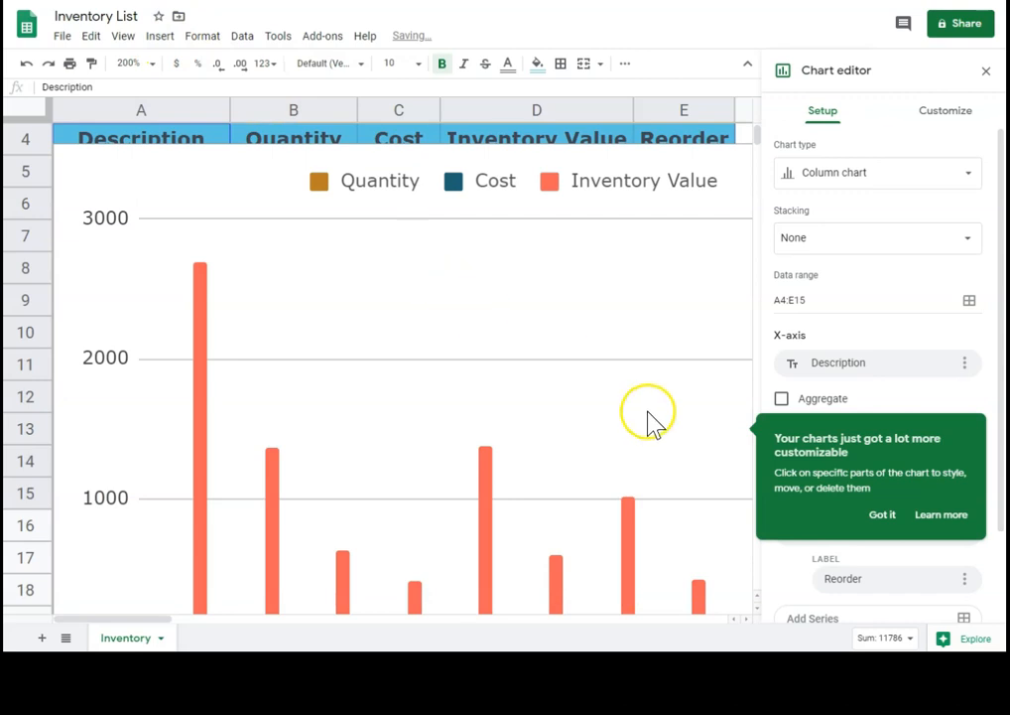
pyautogui.click(884, 518)
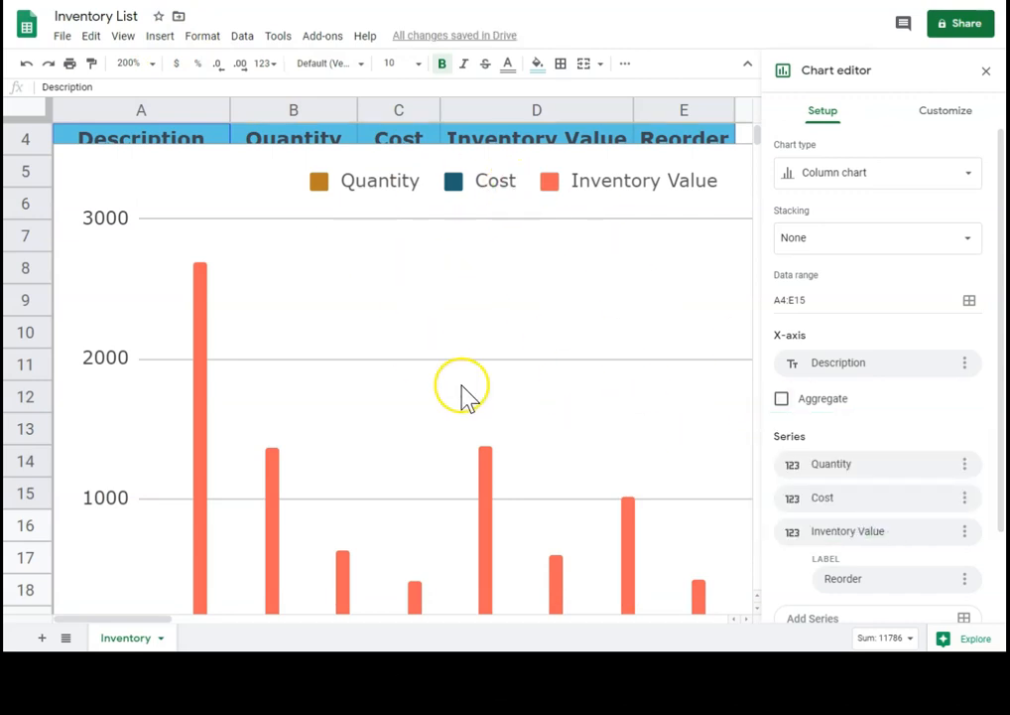
pyautogui.scroll(-1, 462, 394)
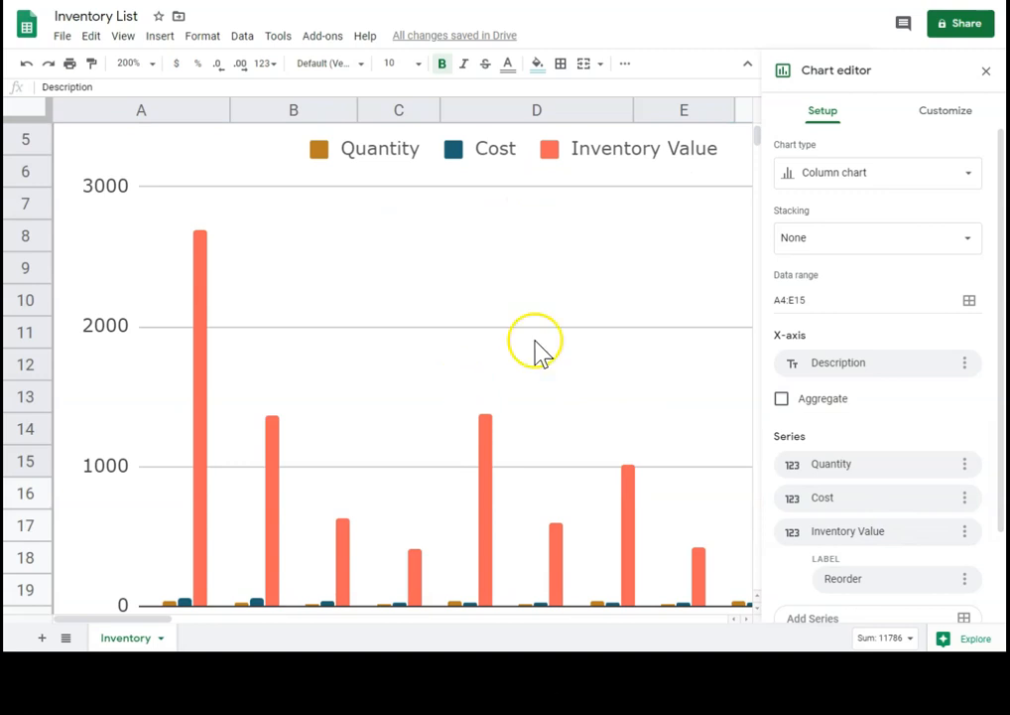
pyautogui.click(888, 176)
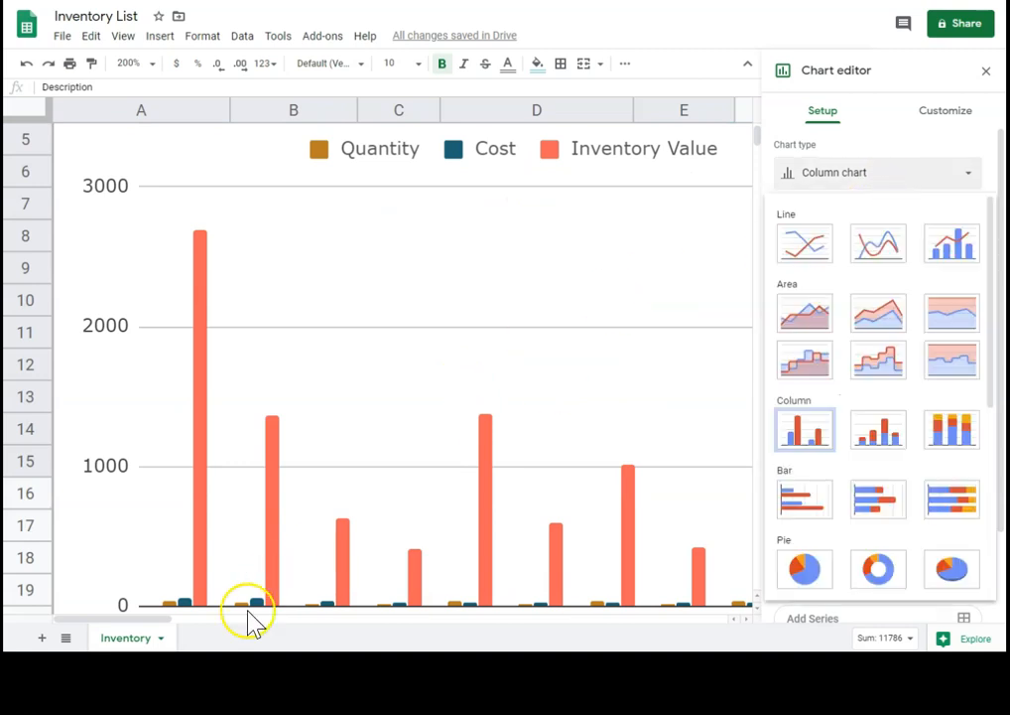
pyautogui.click(693, 334)
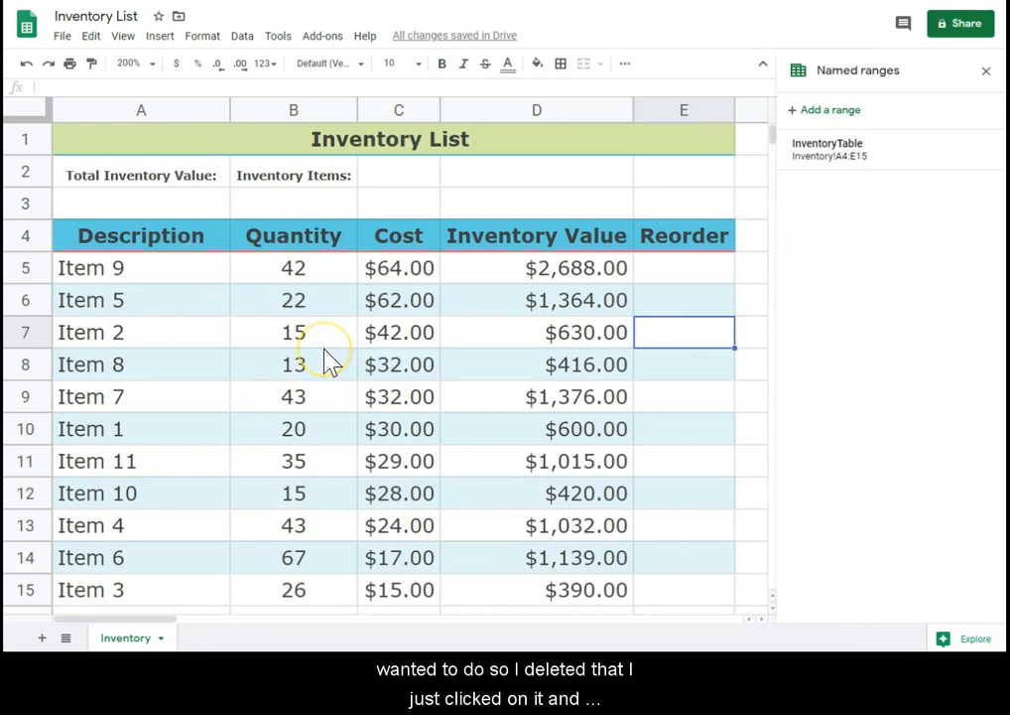
# Insert a column chart from the item descriptions in A5:A15 and the inventory values in D5:D15.
pyautogui.click(202, 276)
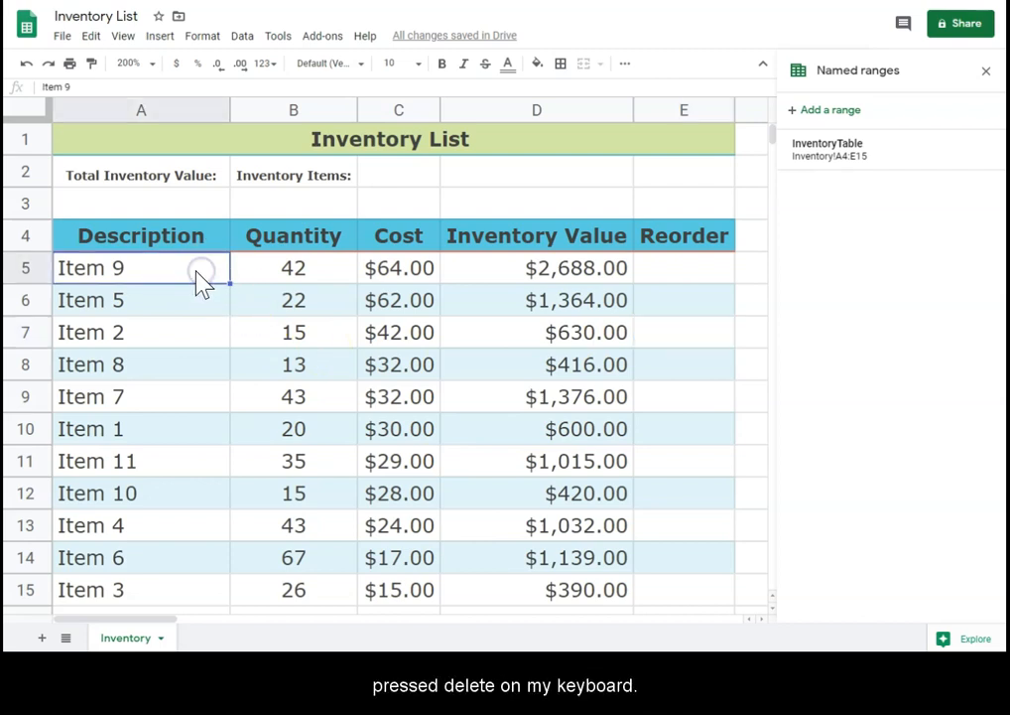
pyautogui.moveTo(202, 277); pyautogui.dragTo(176, 471)
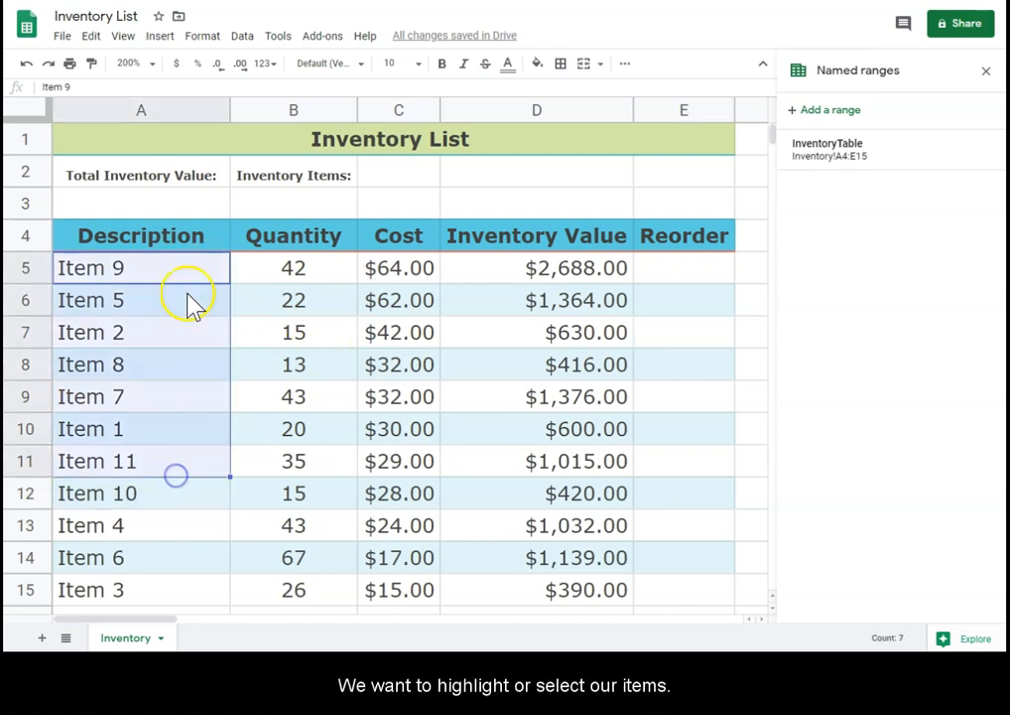
pyautogui.click(183, 270)
pyautogui.moveTo(185, 277); pyautogui.dragTo(167, 598)
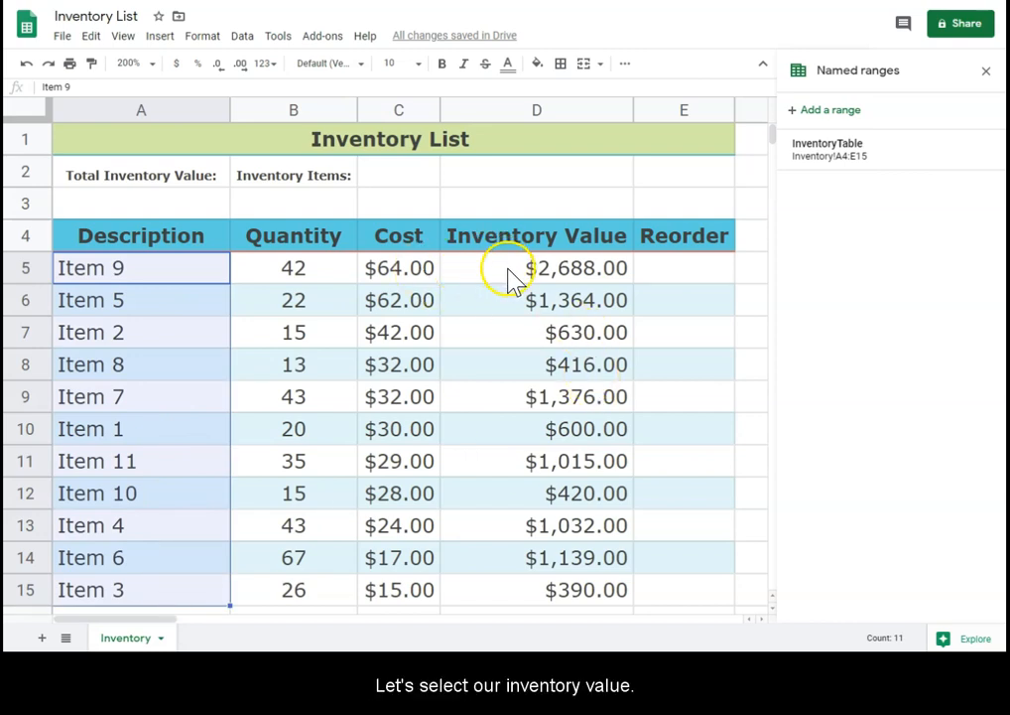
pyautogui.moveTo(523, 268); pyautogui.dragTo(512, 595)
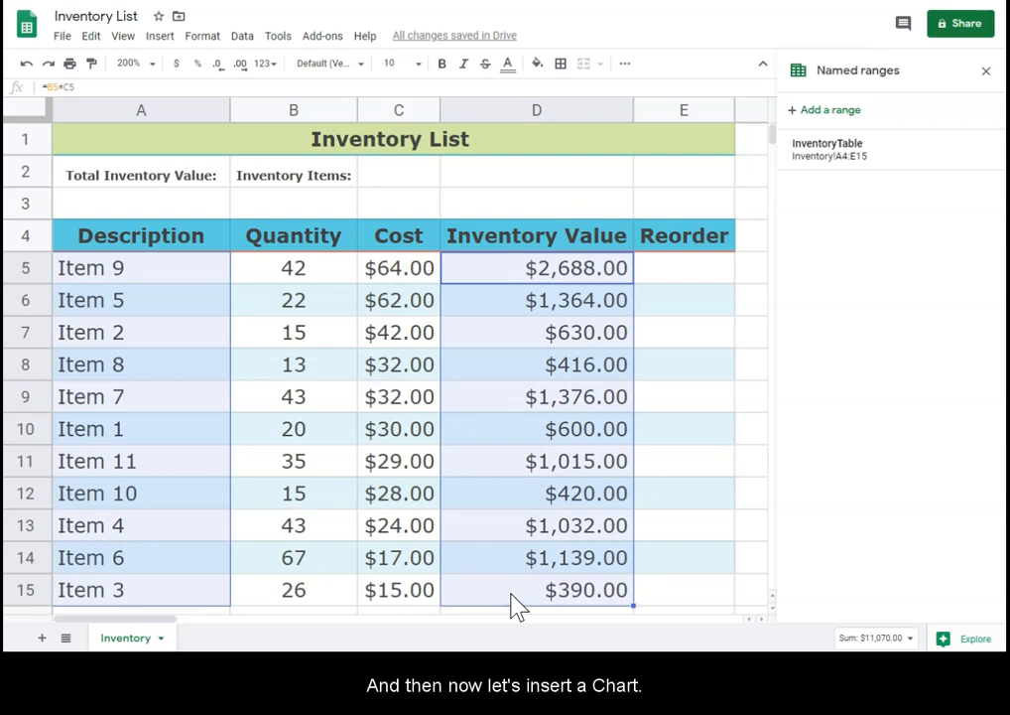
pyautogui.click(203, 38)
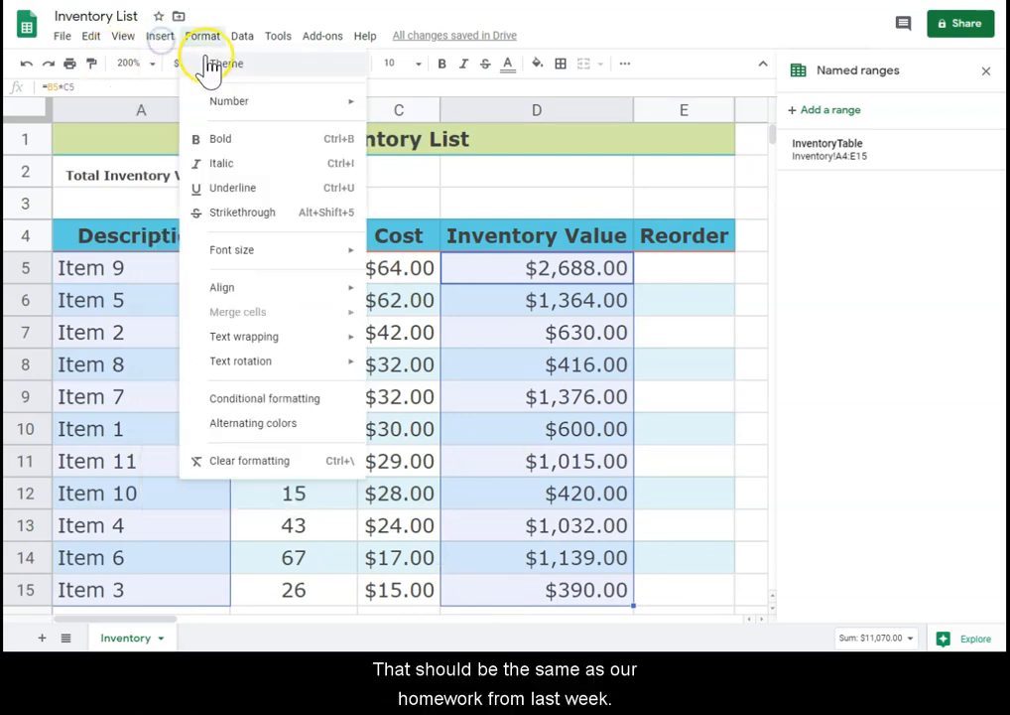
pyautogui.moveTo(165, 45)
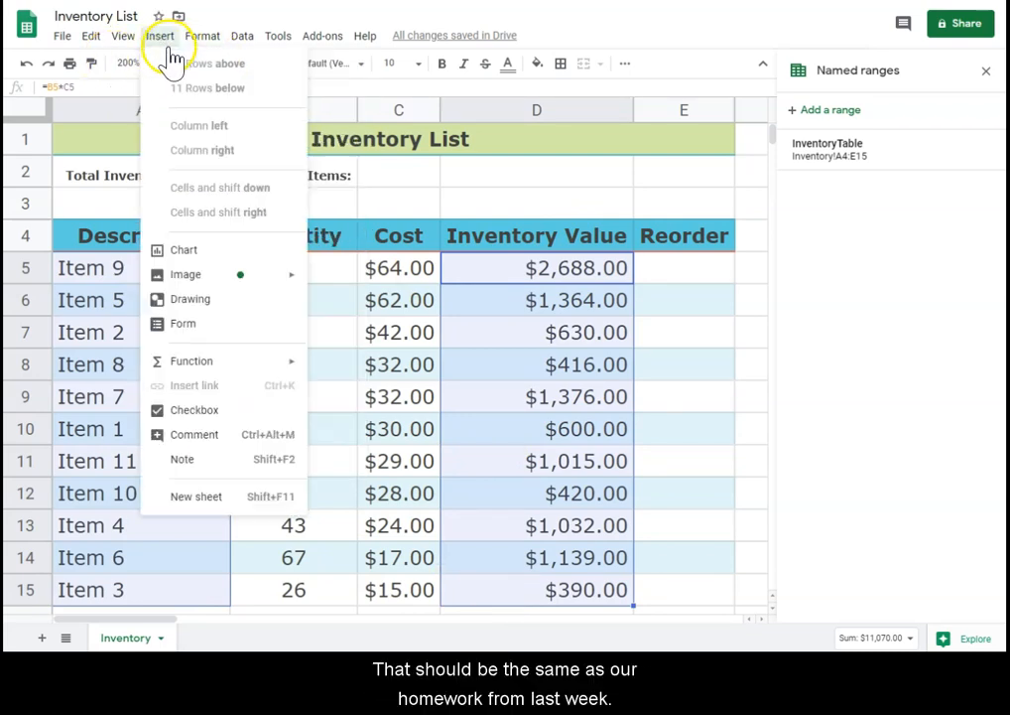
pyautogui.click(198, 251)
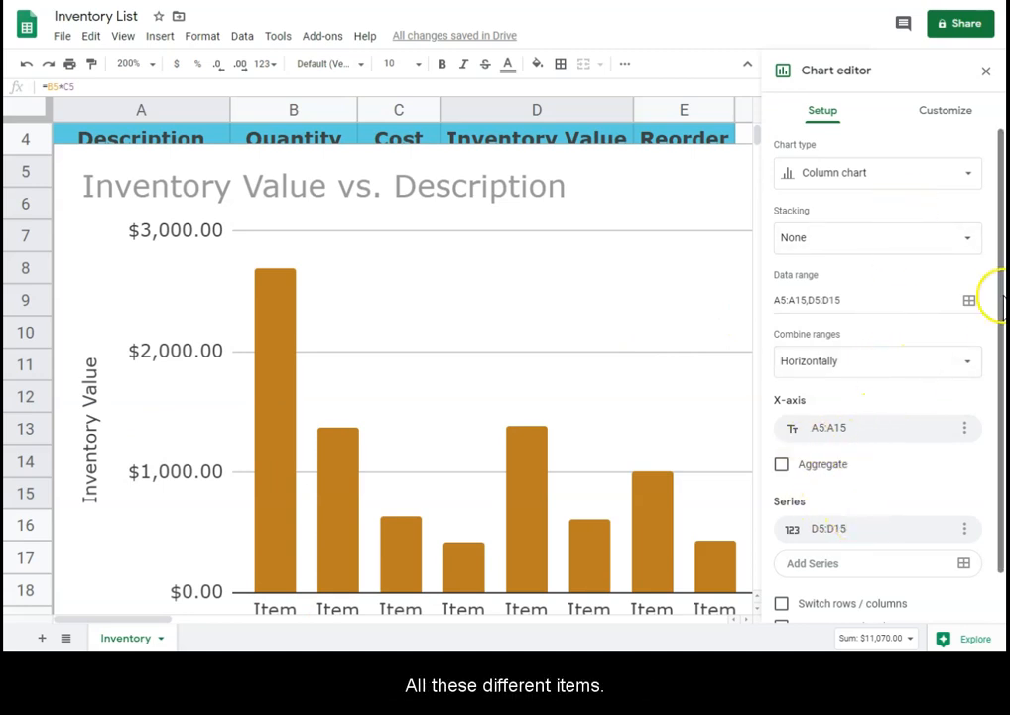
# Move the Inventory Value vs. Description chart to its own sheet.
pyautogui.scroll(-2, 1000, 402)
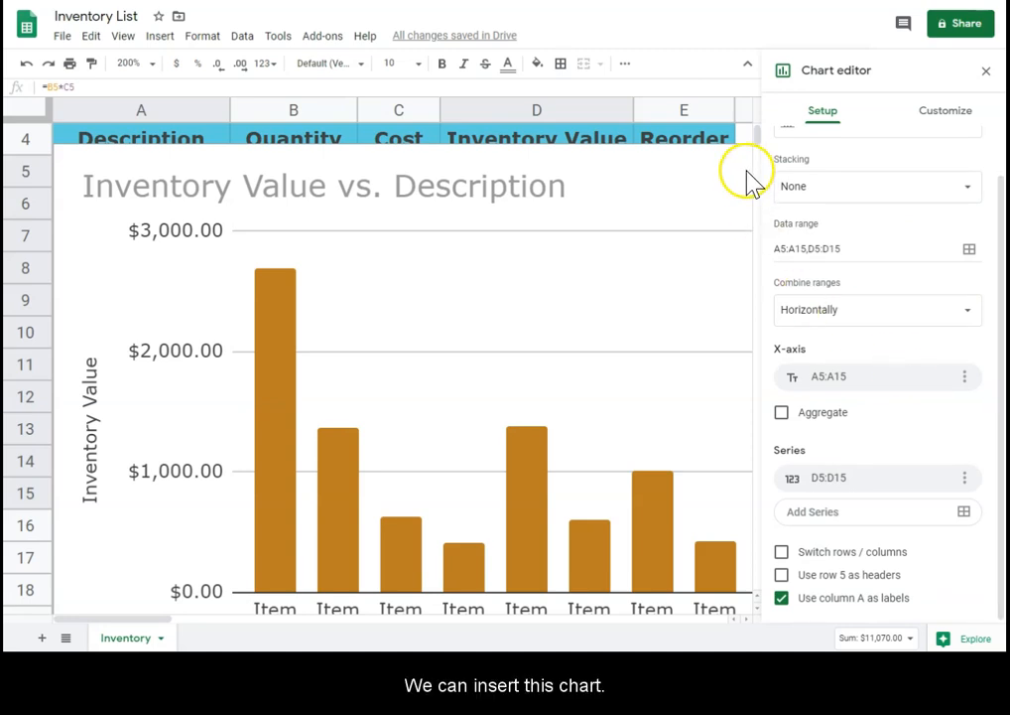
pyautogui.scroll(-1, 493, 306)
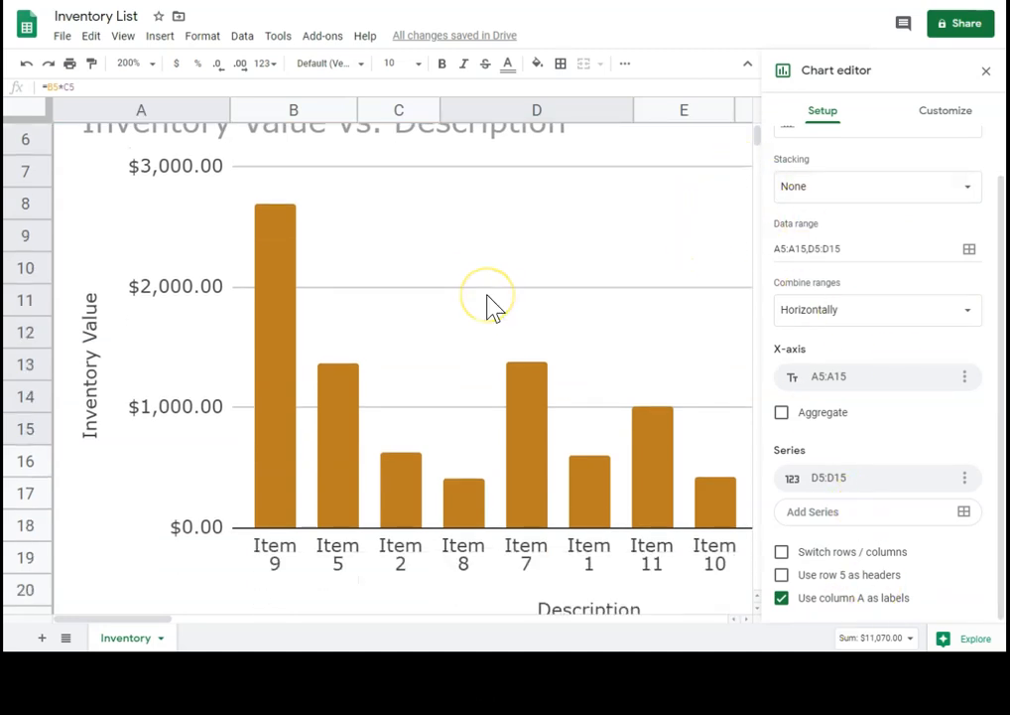
pyautogui.scroll(1, 335, 596)
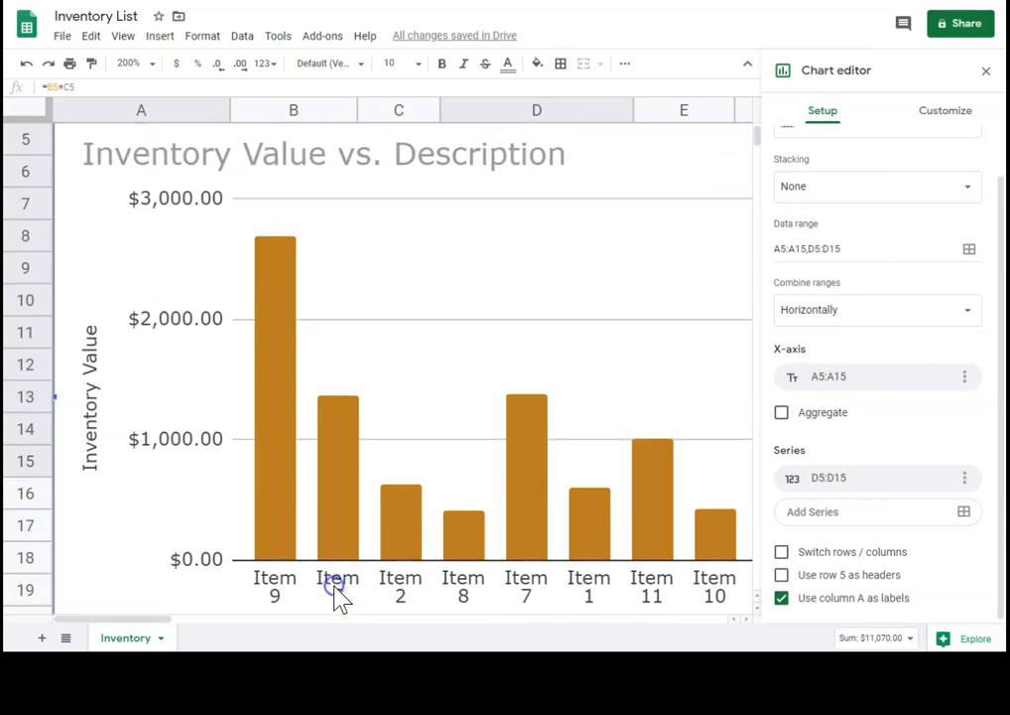
pyautogui.rightClick(72, 226)
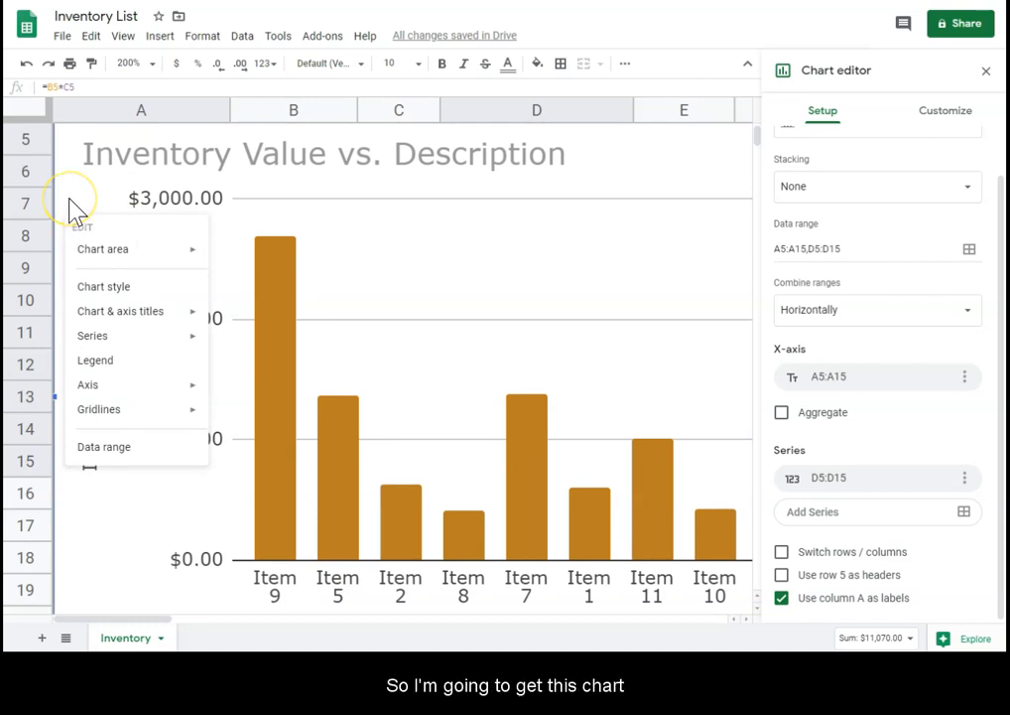
pyautogui.click(70, 207)
pyautogui.scroll(1, 72, 210)
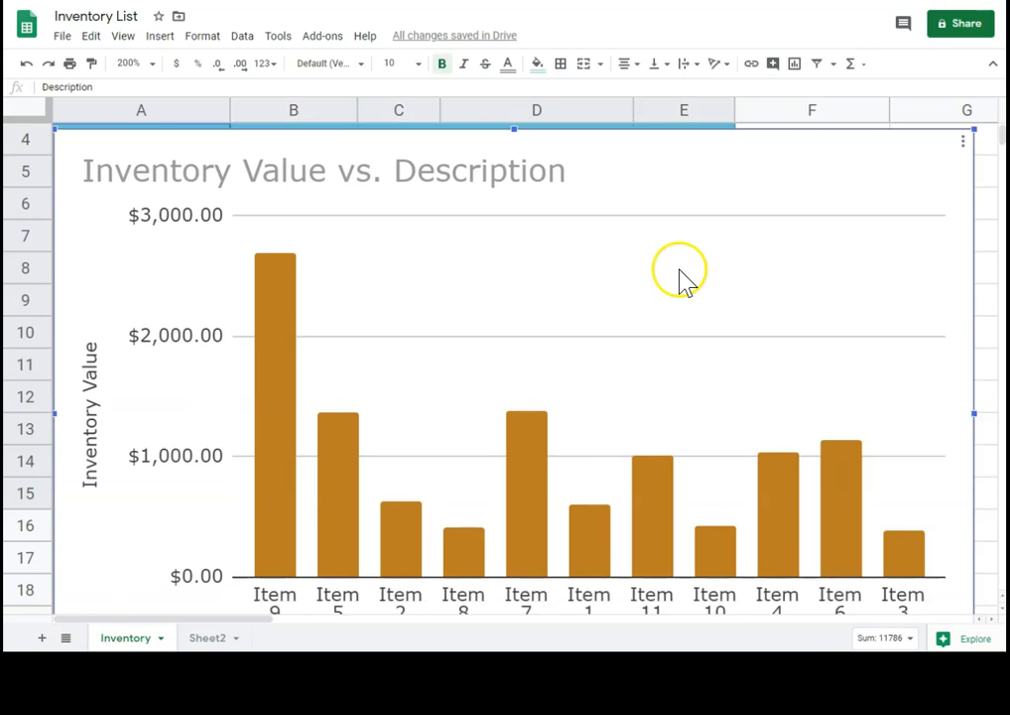
pyautogui.click(962, 145)
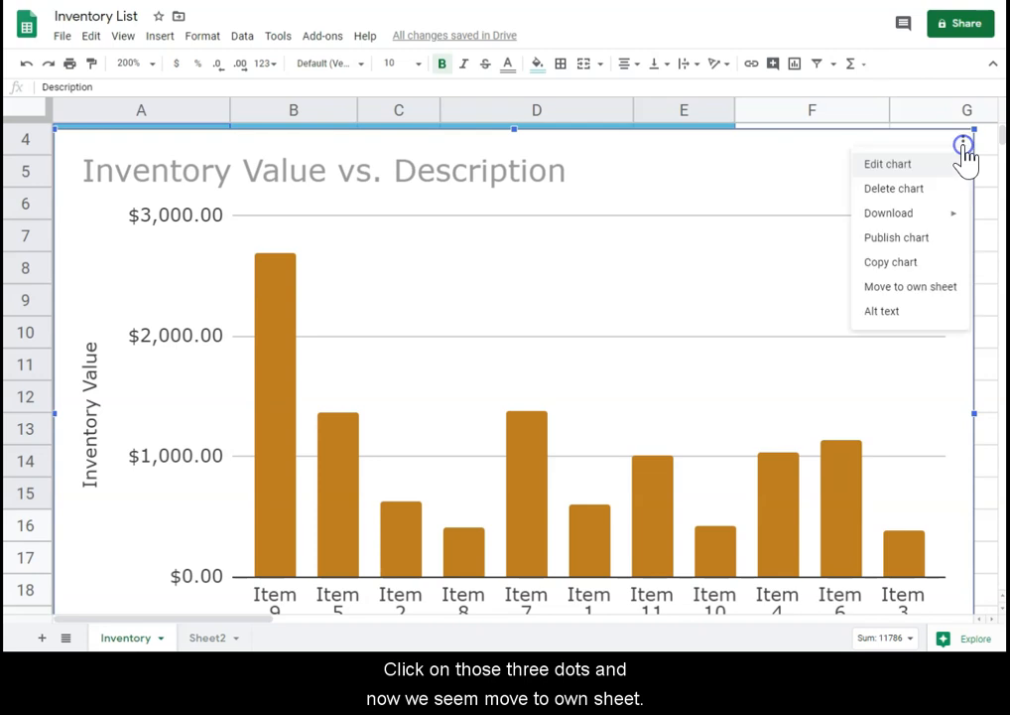
pyautogui.click(910, 287)
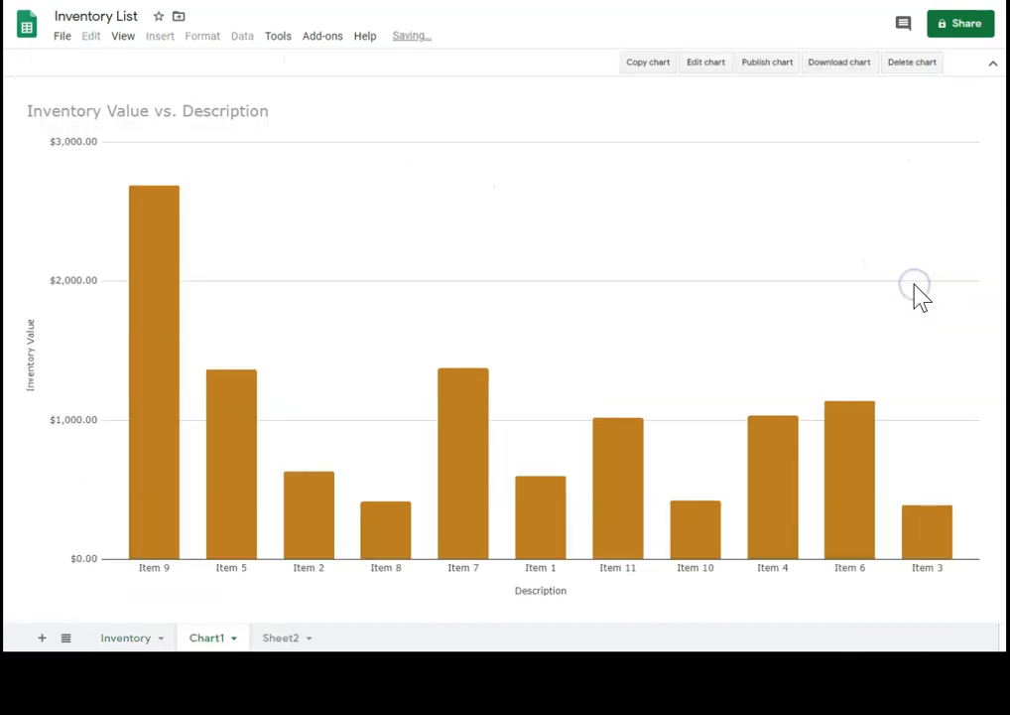
# Delete the empty Sheet2 worksheet.
pyautogui.click(282, 640)
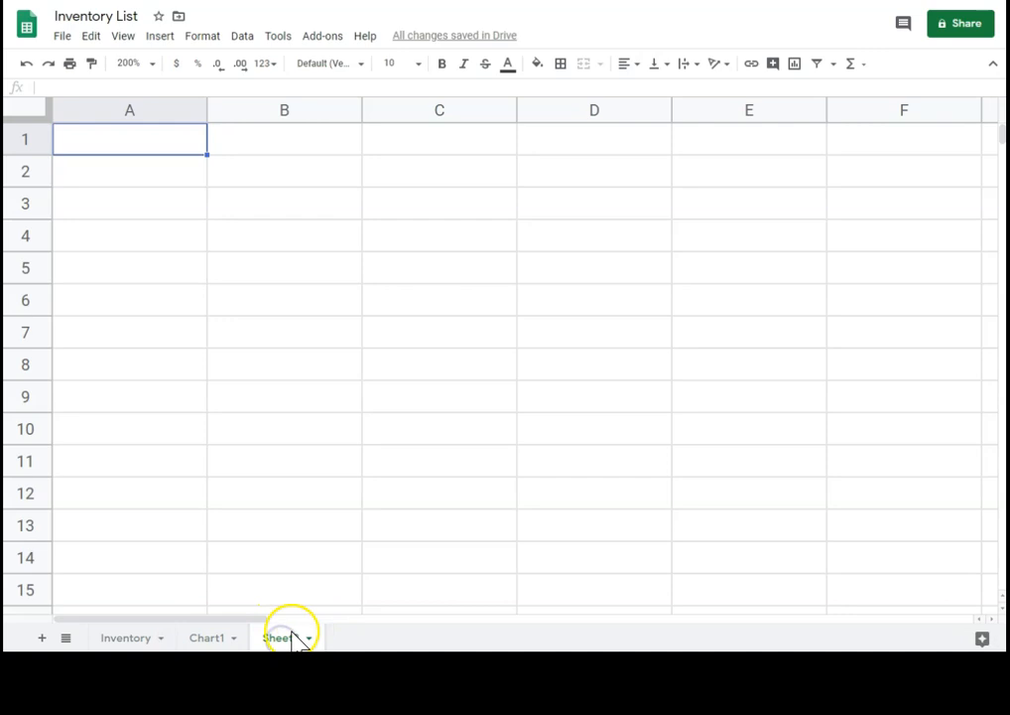
pyautogui.rightClick(286, 638)
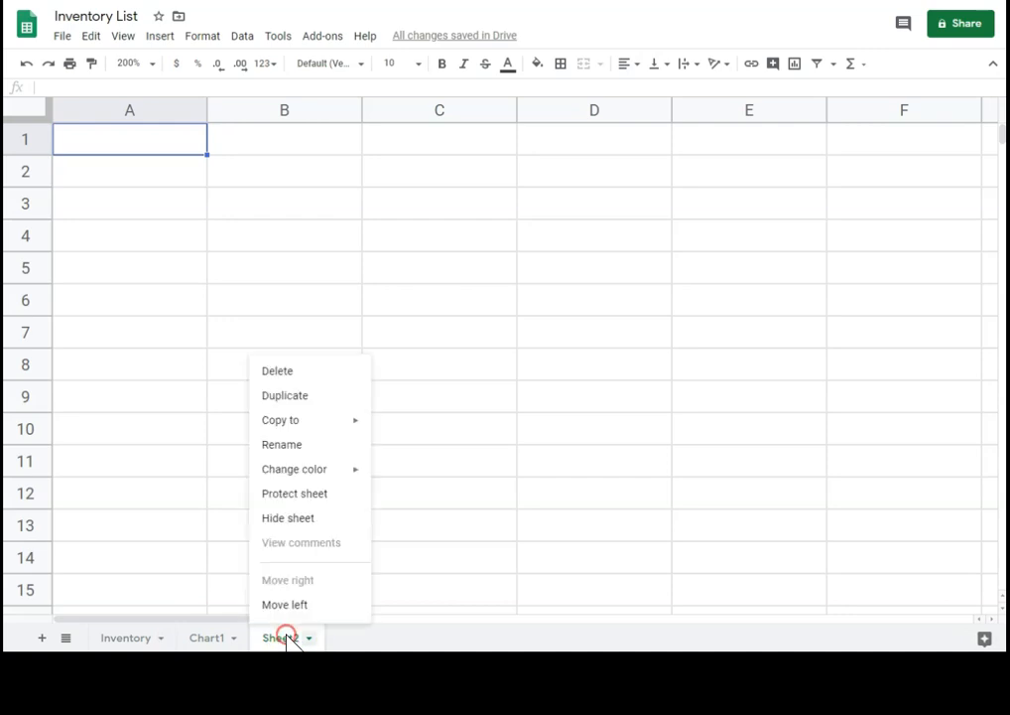
pyautogui.click(282, 372)
pyautogui.click(693, 362)
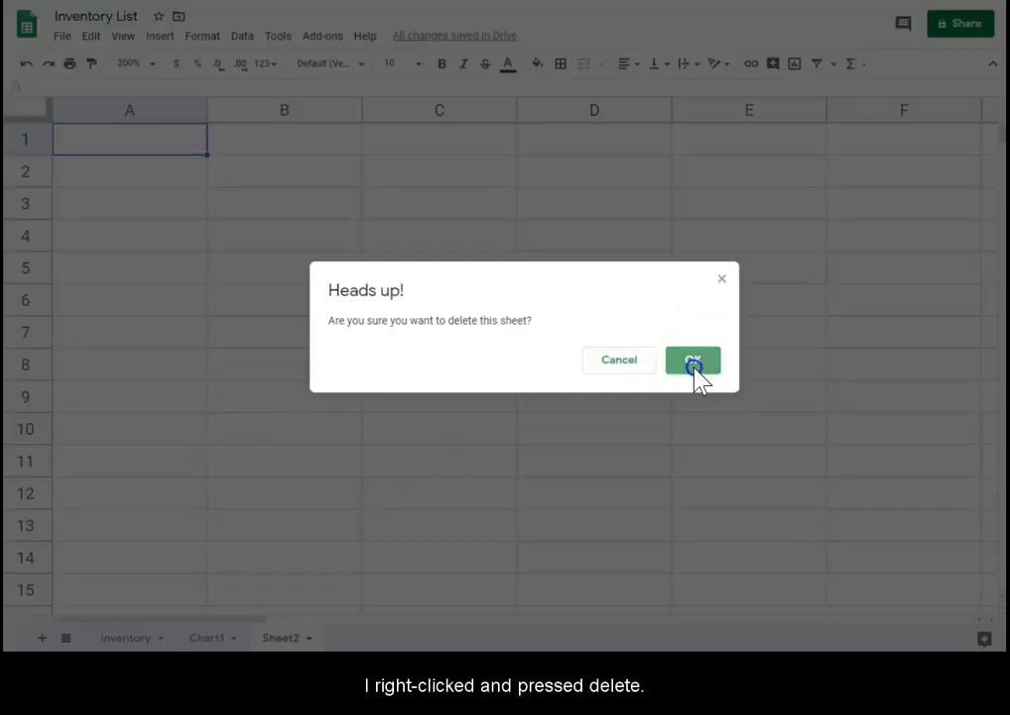
# Rename the Chart1 sheet as Inventory Chart.
pyautogui.click(211, 633)
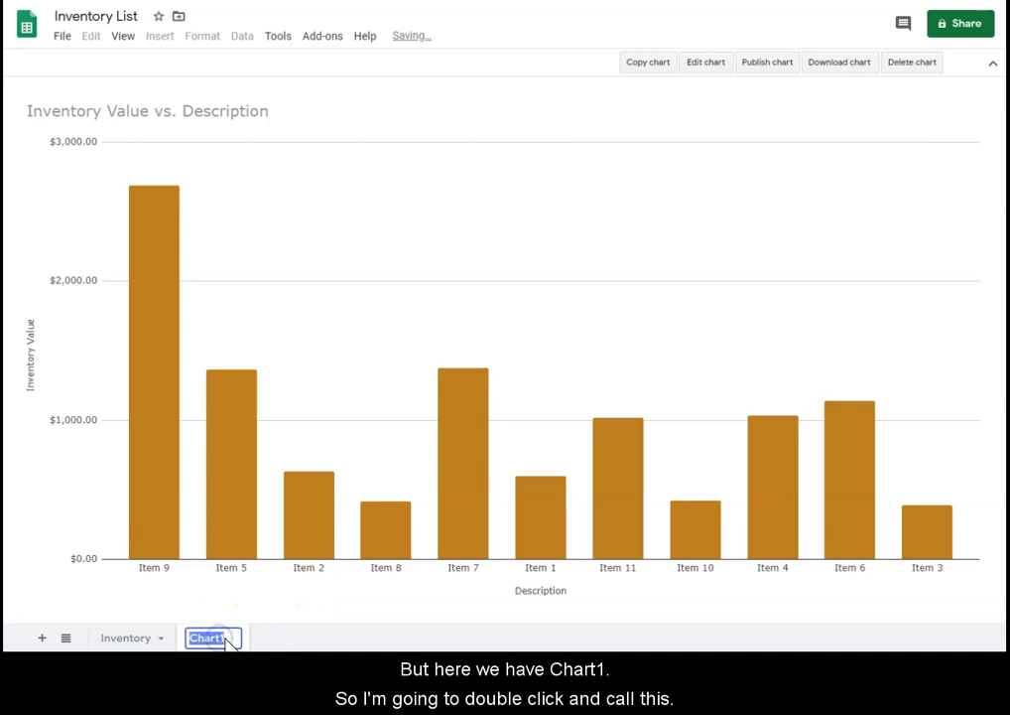
pyautogui.write('Inventory')
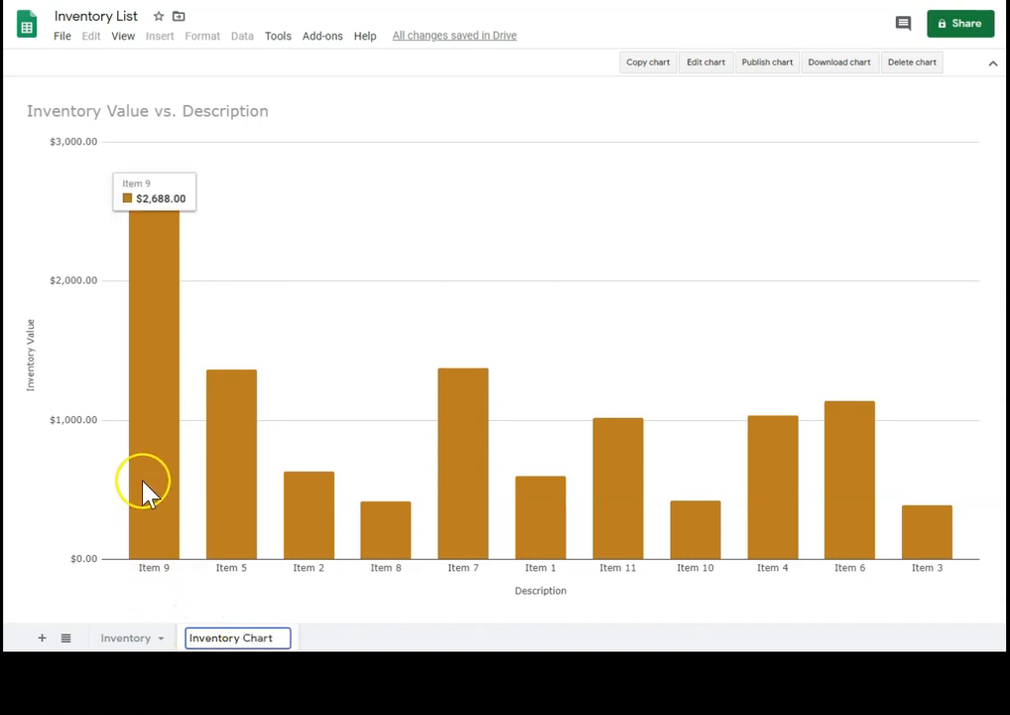
pyautogui.click(142, 137)
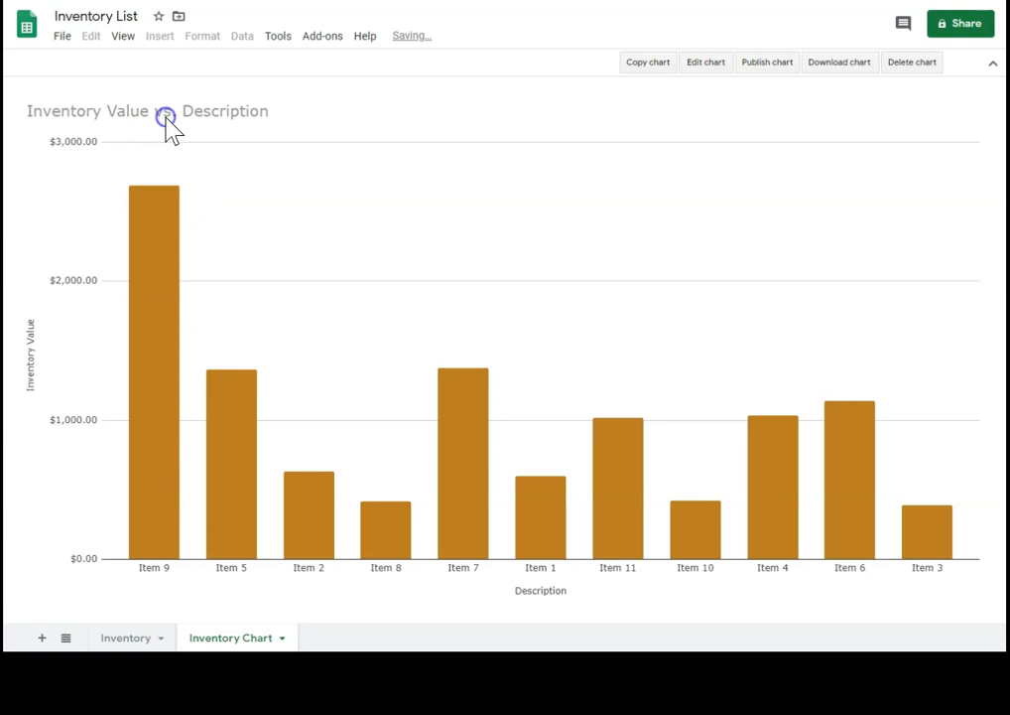
# Examine the customization options for the chart title and chart style, including their available fonts.
pyautogui.doubleClick(209, 111)
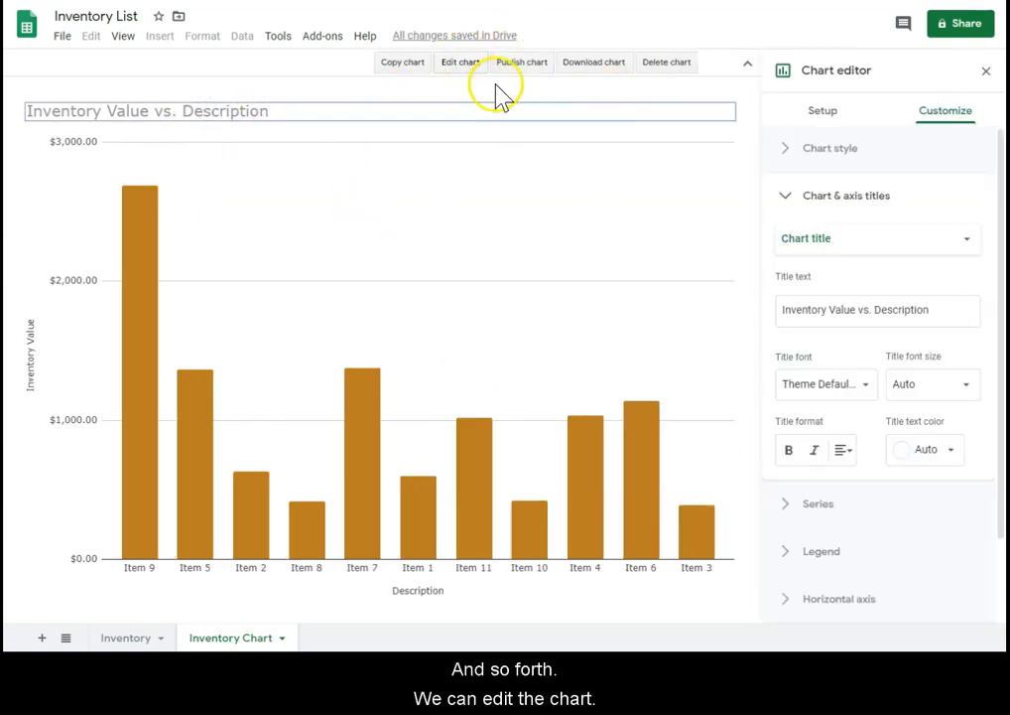
pyautogui.click(865, 382)
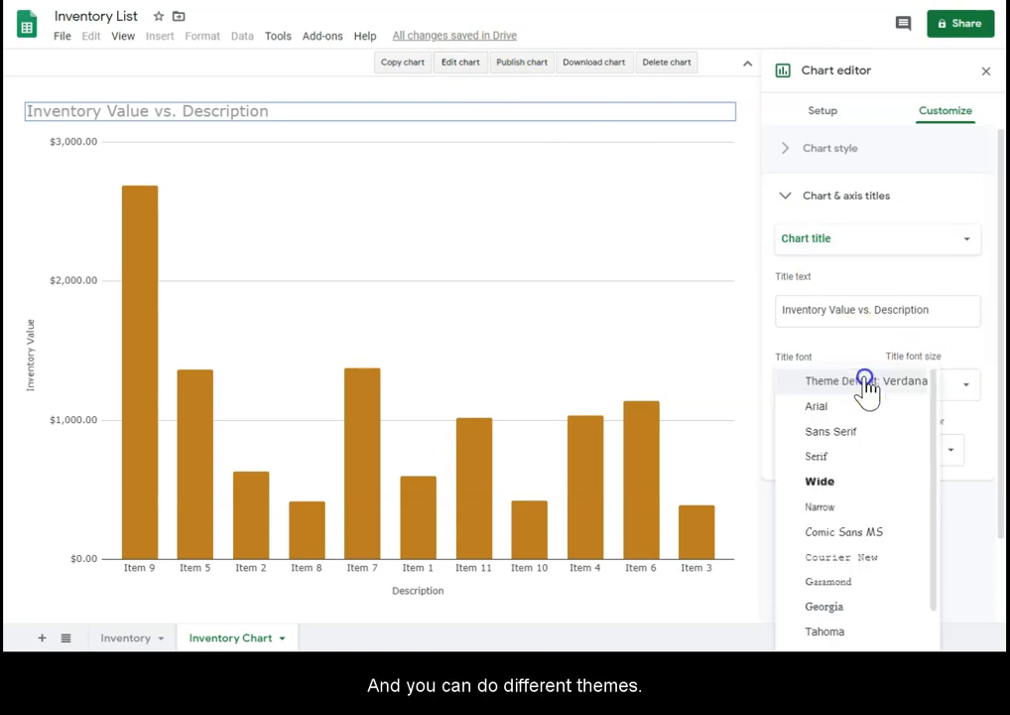
pyautogui.click(947, 352)
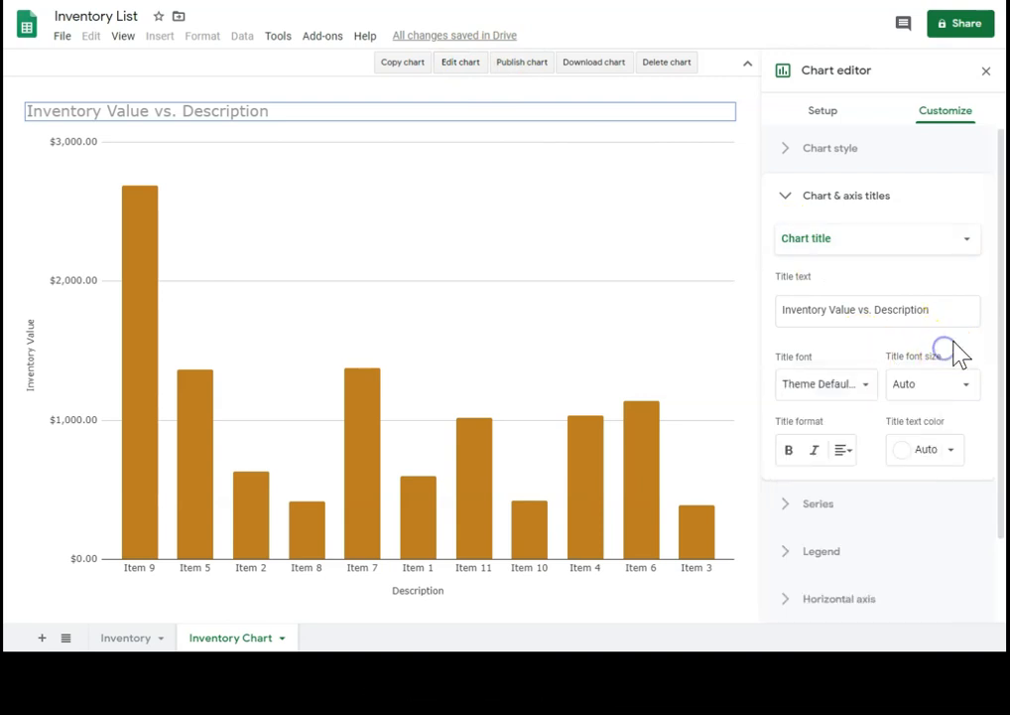
pyautogui.click(784, 148)
pyautogui.click(943, 214)
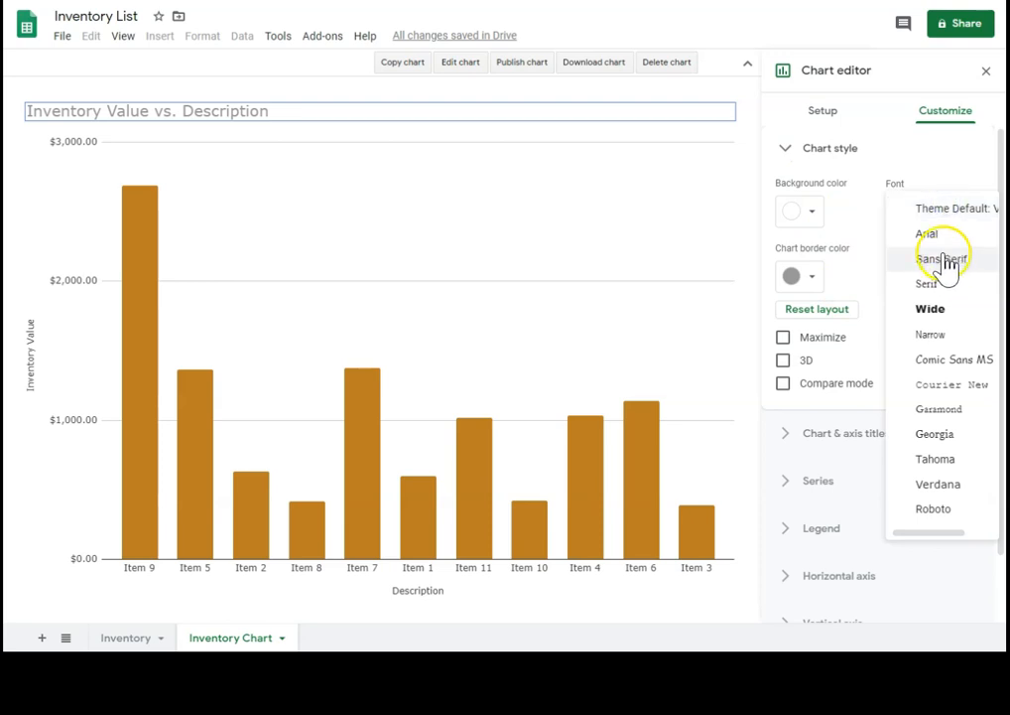
pyautogui.click(867, 248)
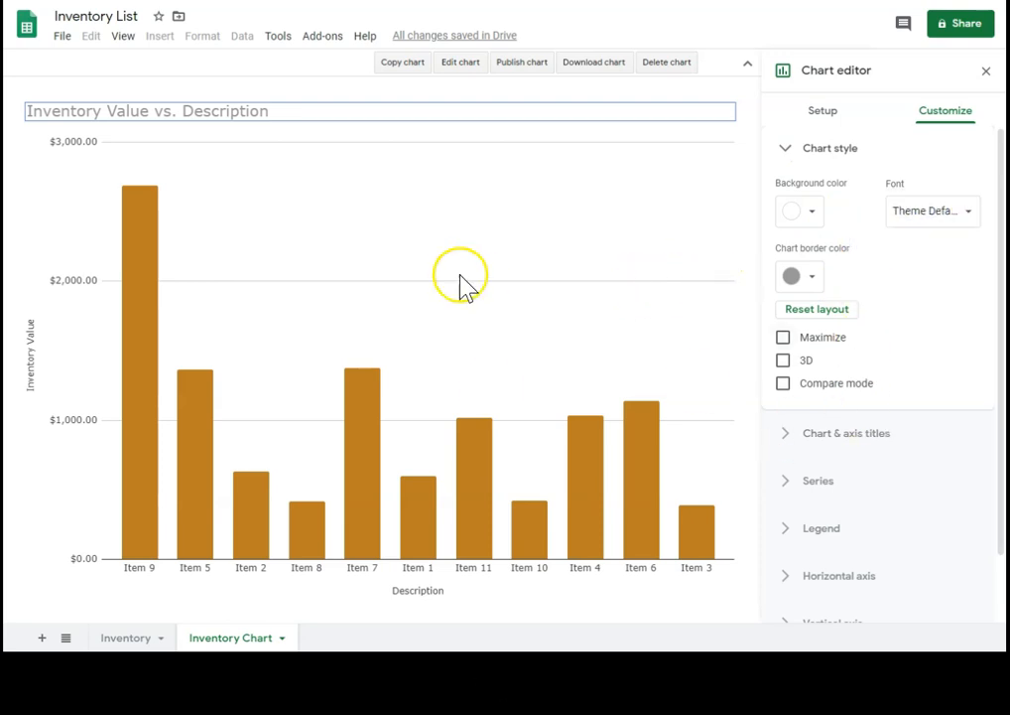
# Compare the Inventory and Inventory Chart sheets, and examine the chart's setup and style customization options.
pyautogui.click(125, 638)
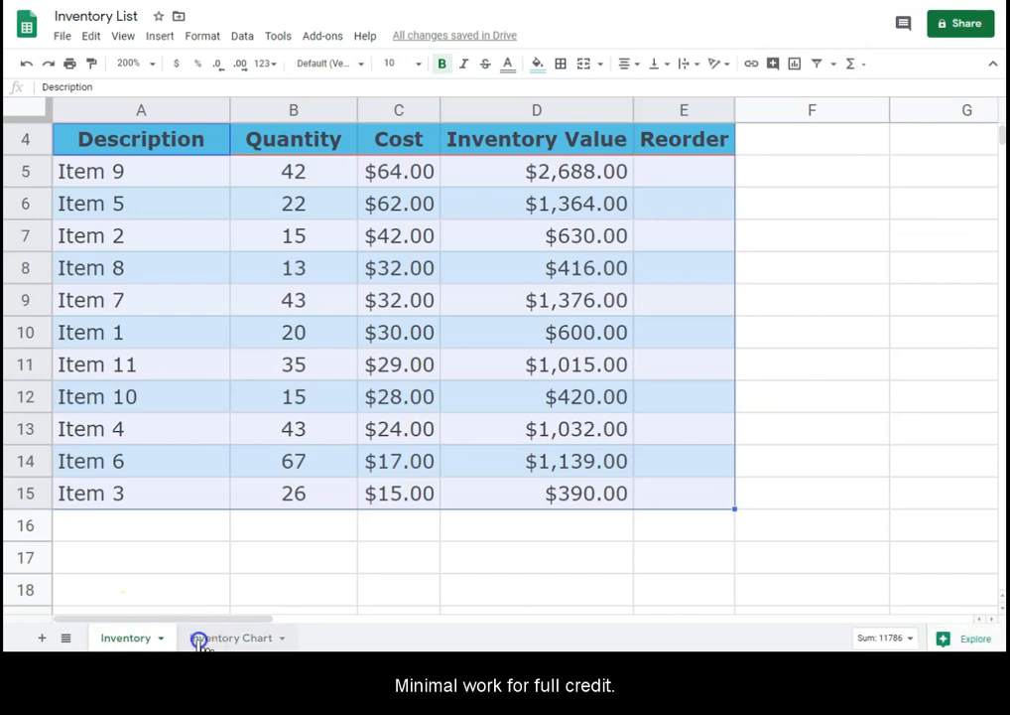
pyautogui.click(199, 641)
pyautogui.click(129, 639)
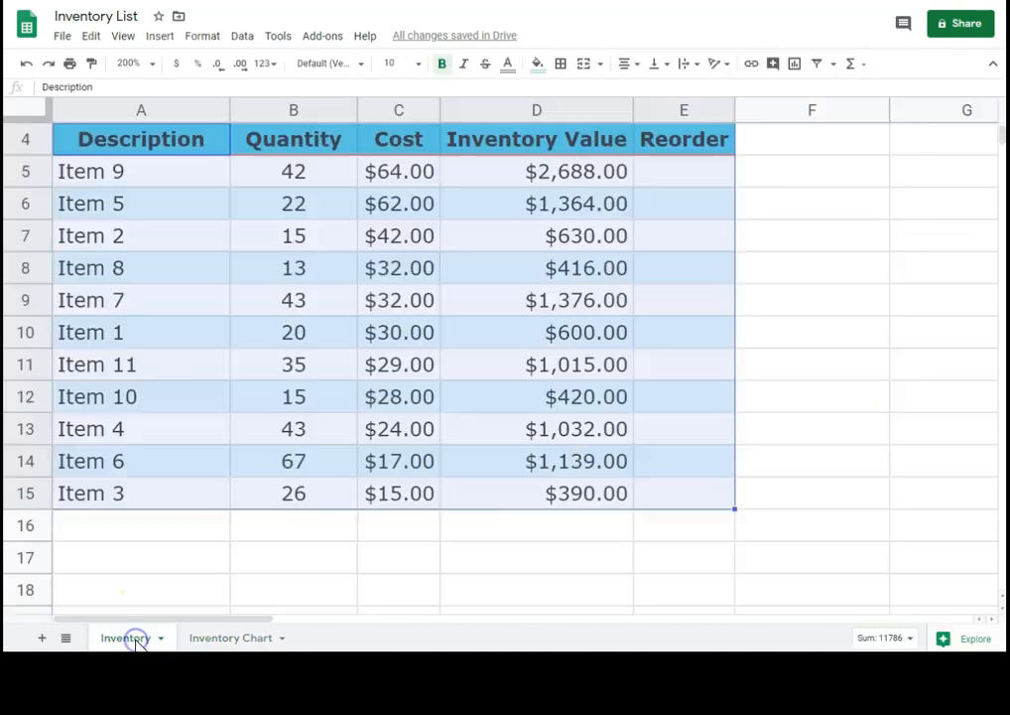
pyautogui.click(203, 640)
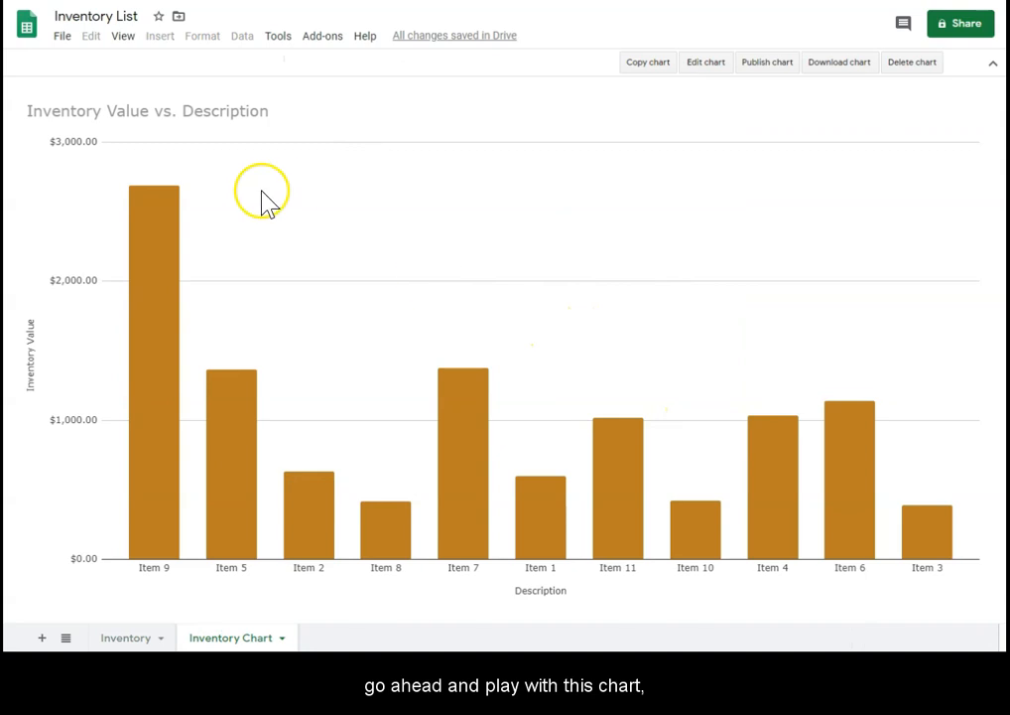
pyautogui.click(704, 63)
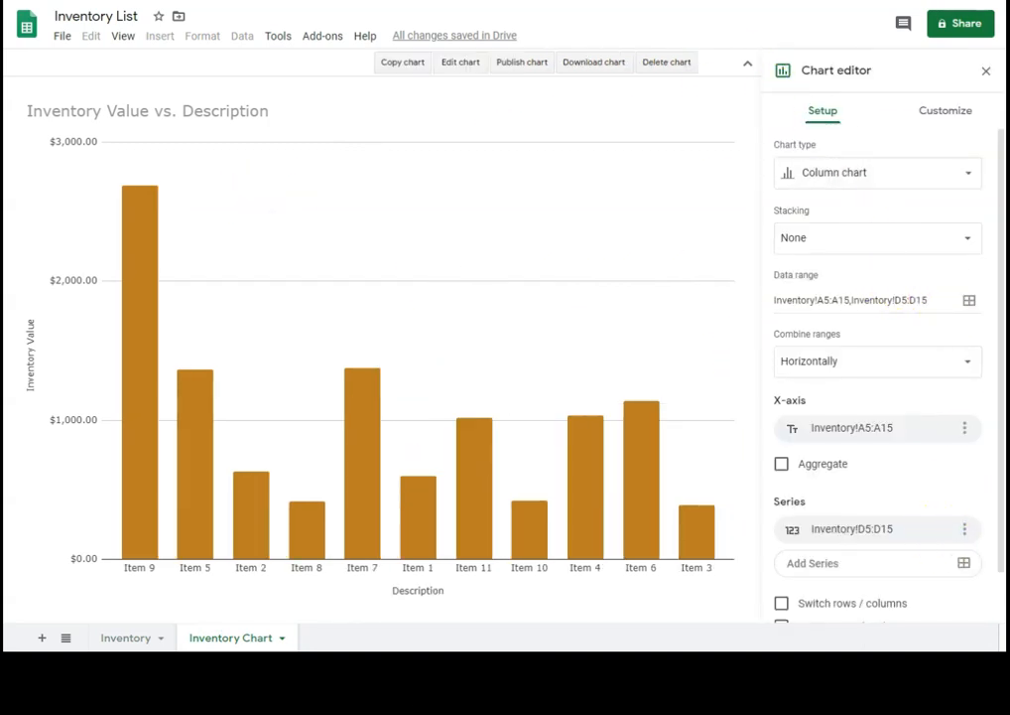
pyautogui.scroll(-1, 878, 377)
pyautogui.moveTo(998, 402); pyautogui.dragTo(992, 264)
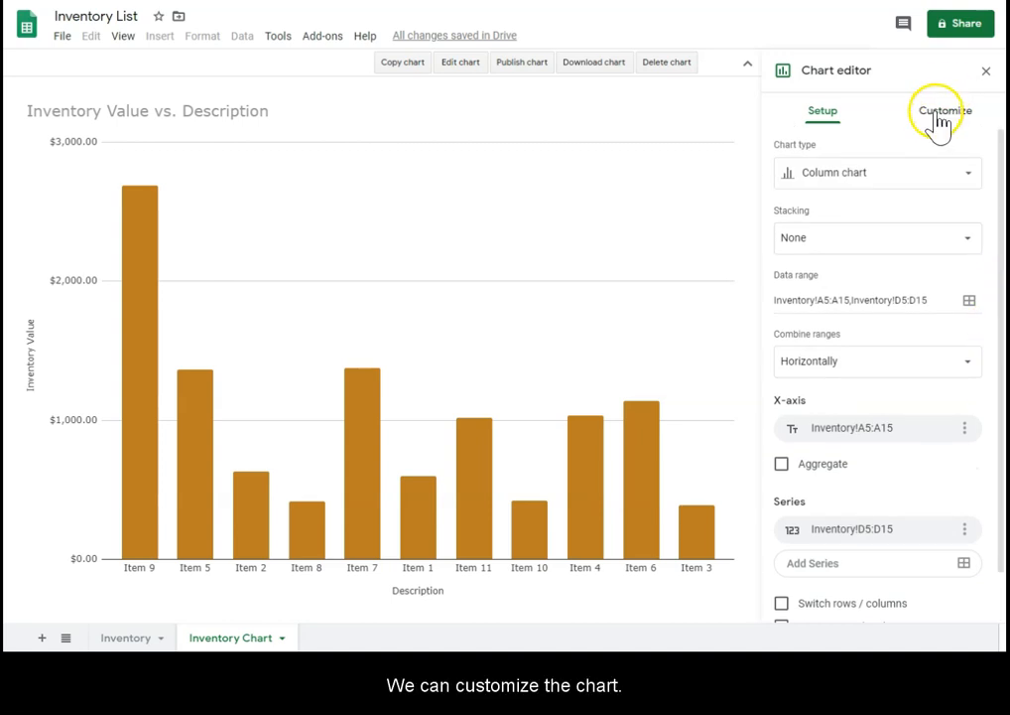
pyautogui.click(938, 124)
pyautogui.click(833, 152)
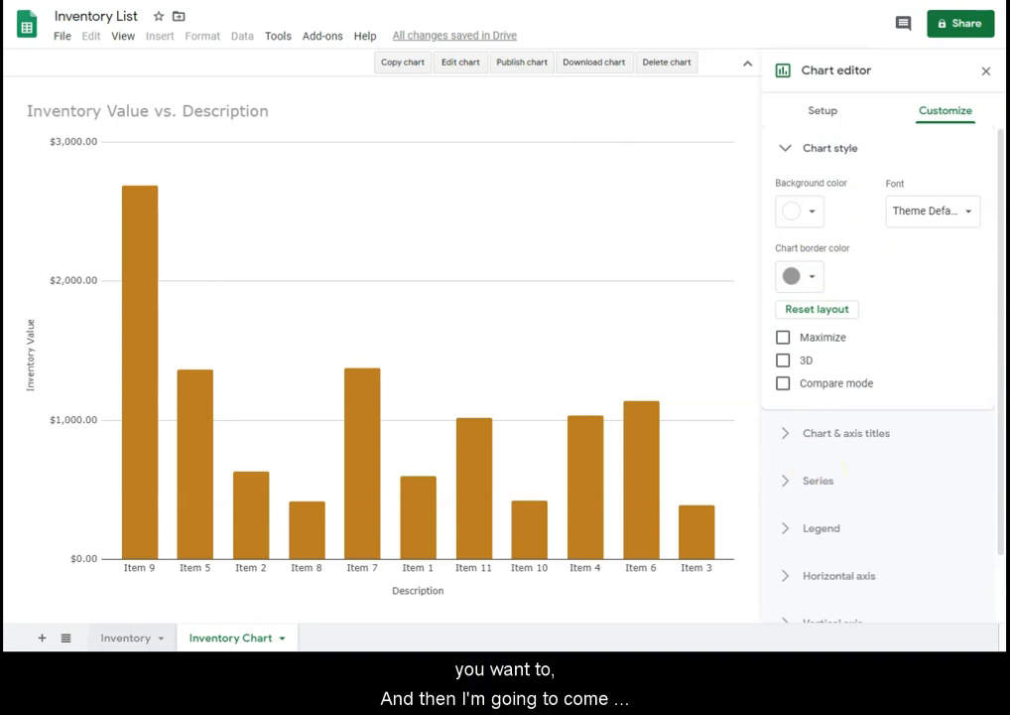
# On the Inventory sheet, total the inventory values D5:D15 with a SUM formula in A3, below Total Inventory Value.
pyautogui.click(129, 639)
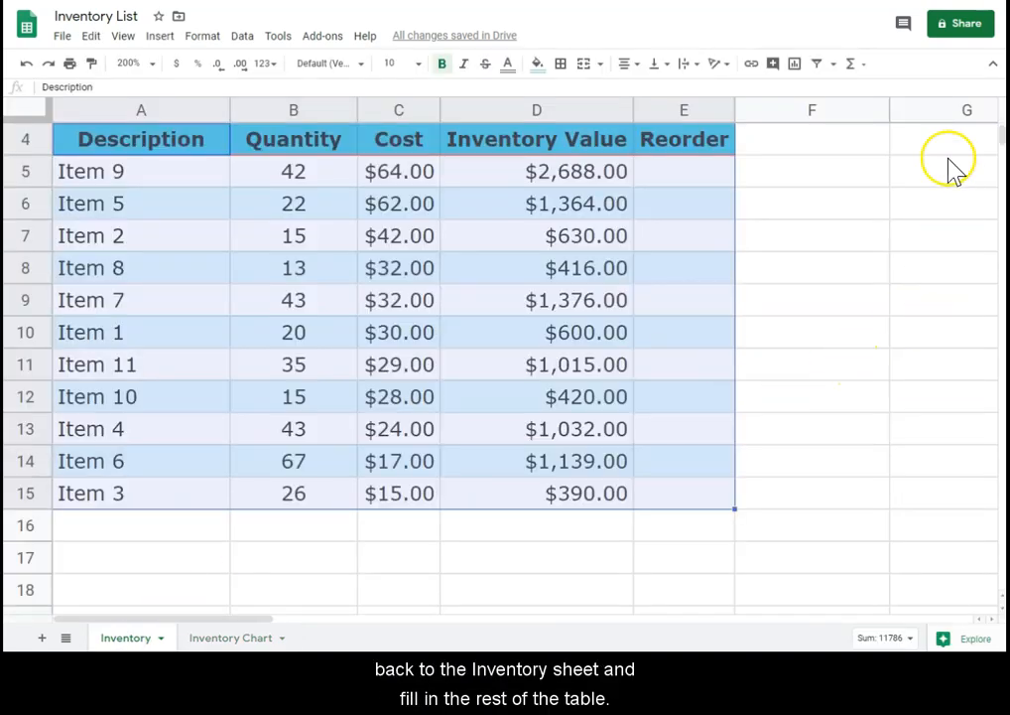
pyautogui.moveTo(1003, 135); pyautogui.dragTo(999, 108)
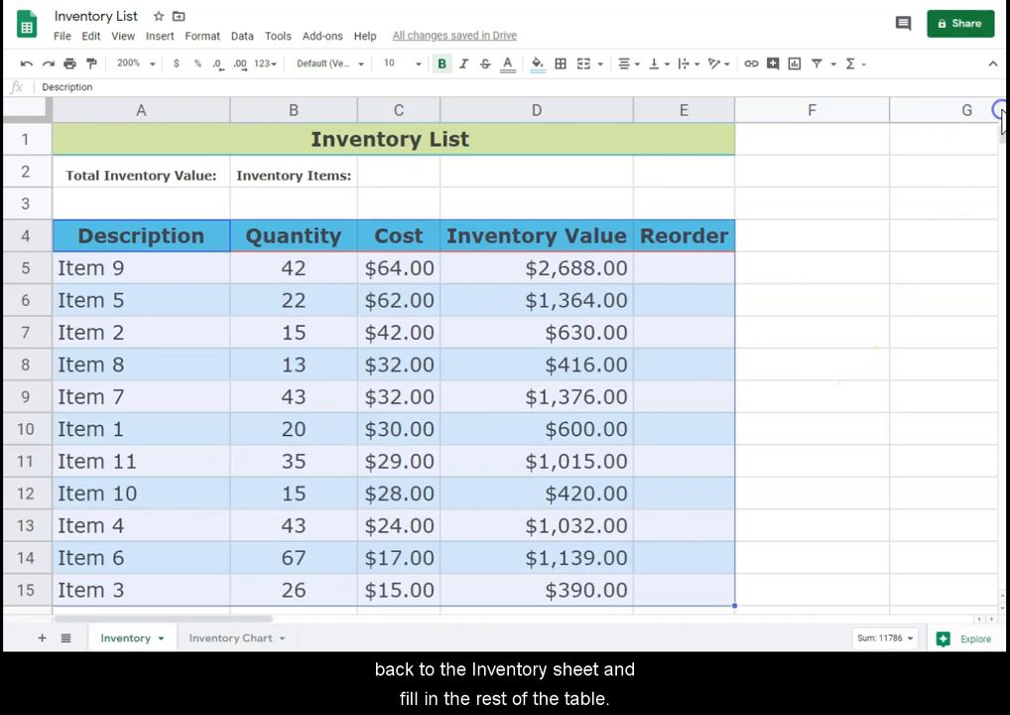
pyautogui.click(825, 328)
pyautogui.click(678, 270)
pyautogui.click(131, 174)
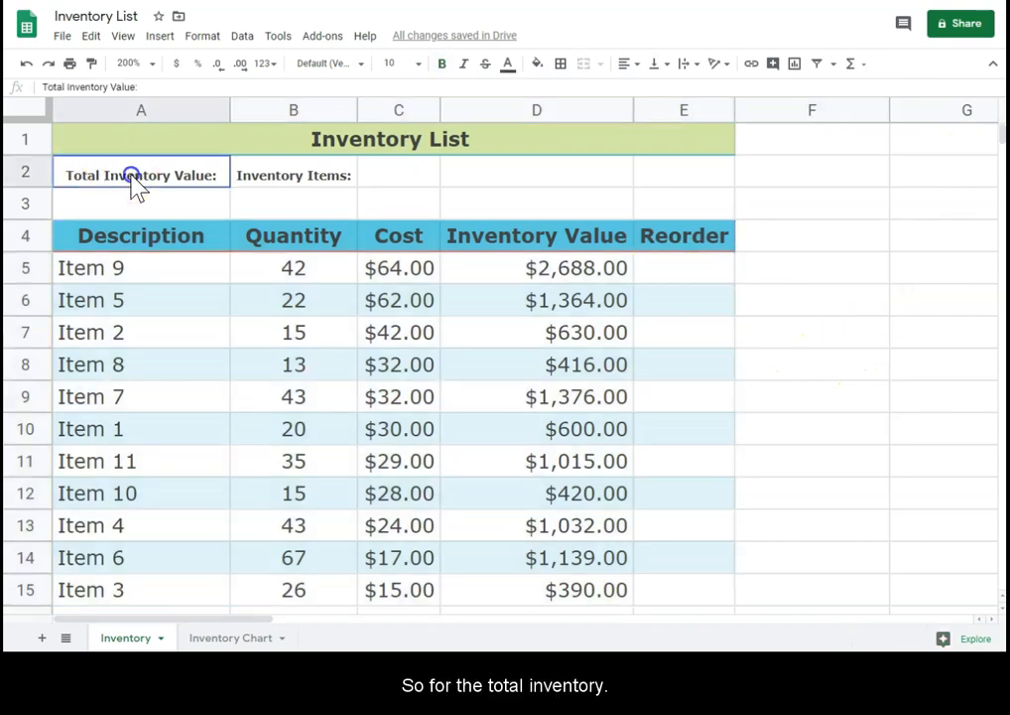
pyautogui.click(171, 201)
pyautogui.write('=')
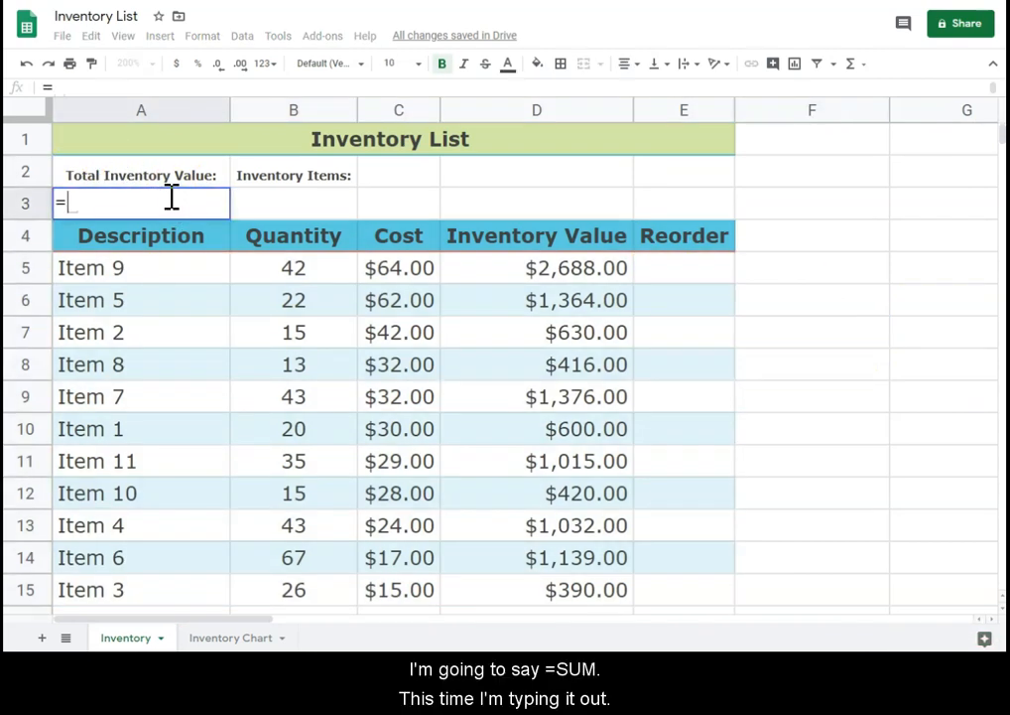
pyautogui.write('sum')
pyautogui.write('(')
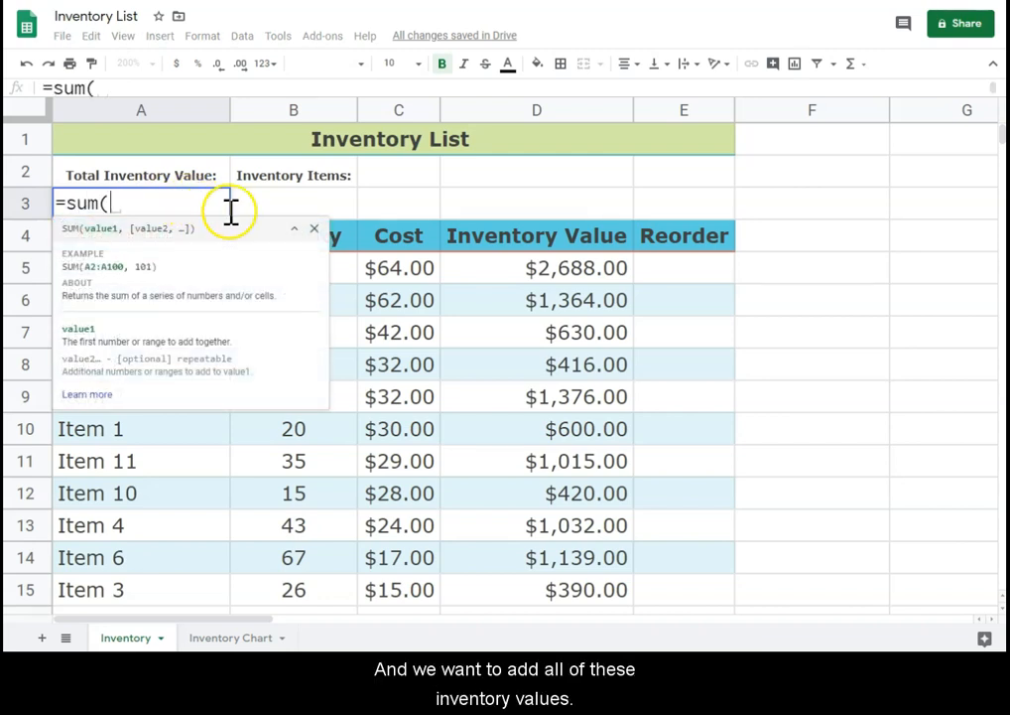
pyautogui.click(506, 272)
pyautogui.moveTo(506, 272); pyautogui.dragTo(524, 586)
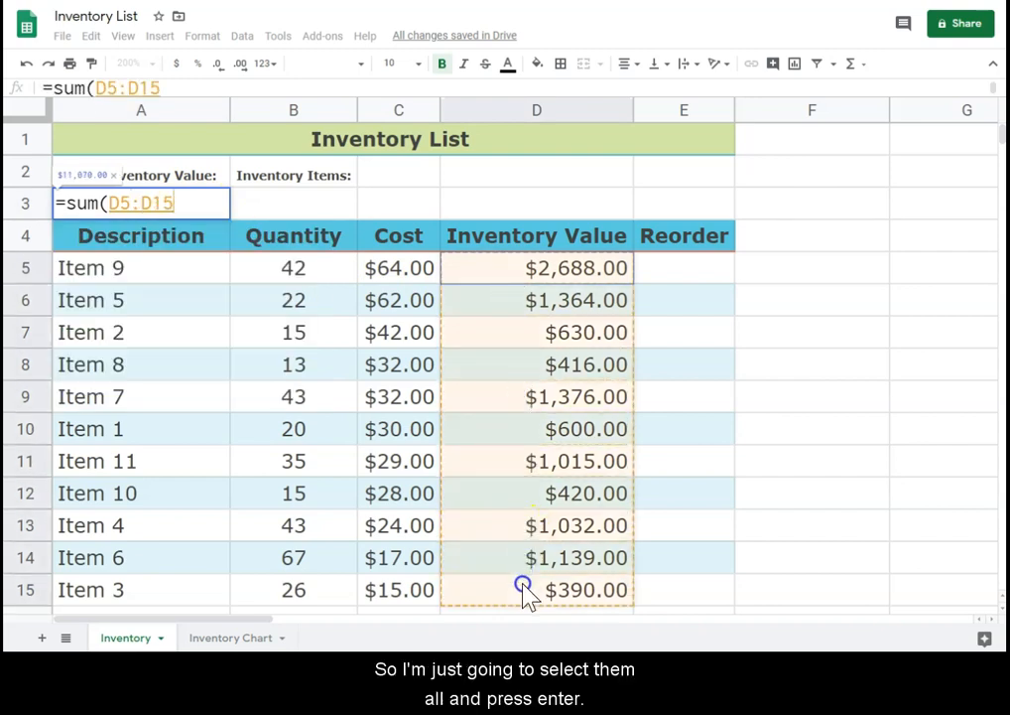
pyautogui.press('Return')
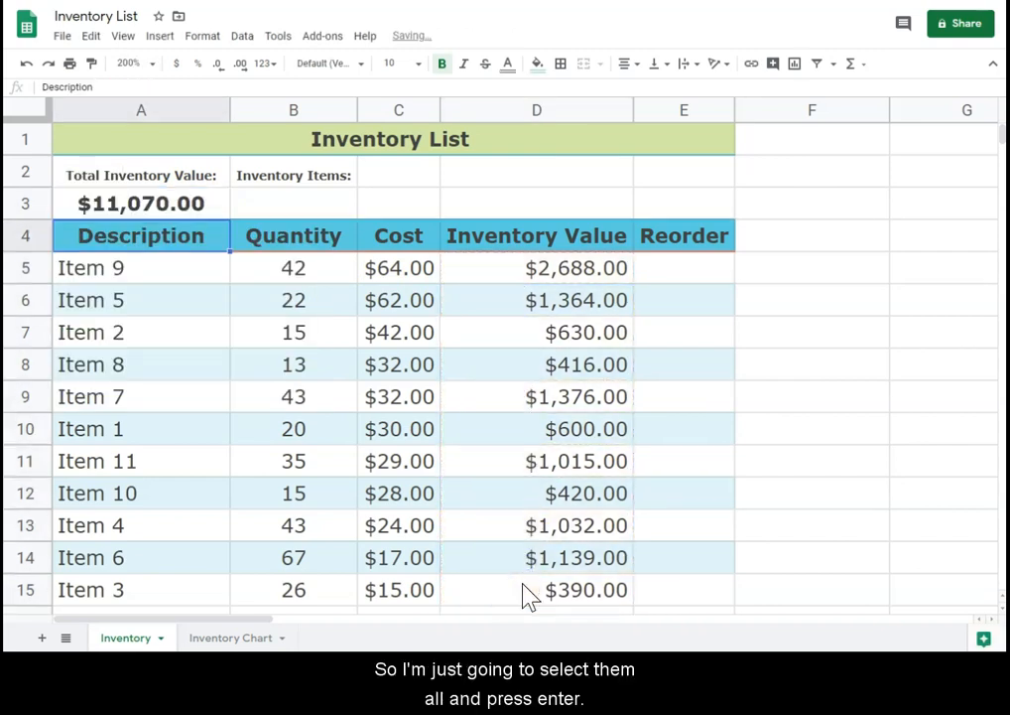
# Total the quantities B5:B15 with a SUM formula in B3, below Inventory Items.
pyautogui.click(270, 207)
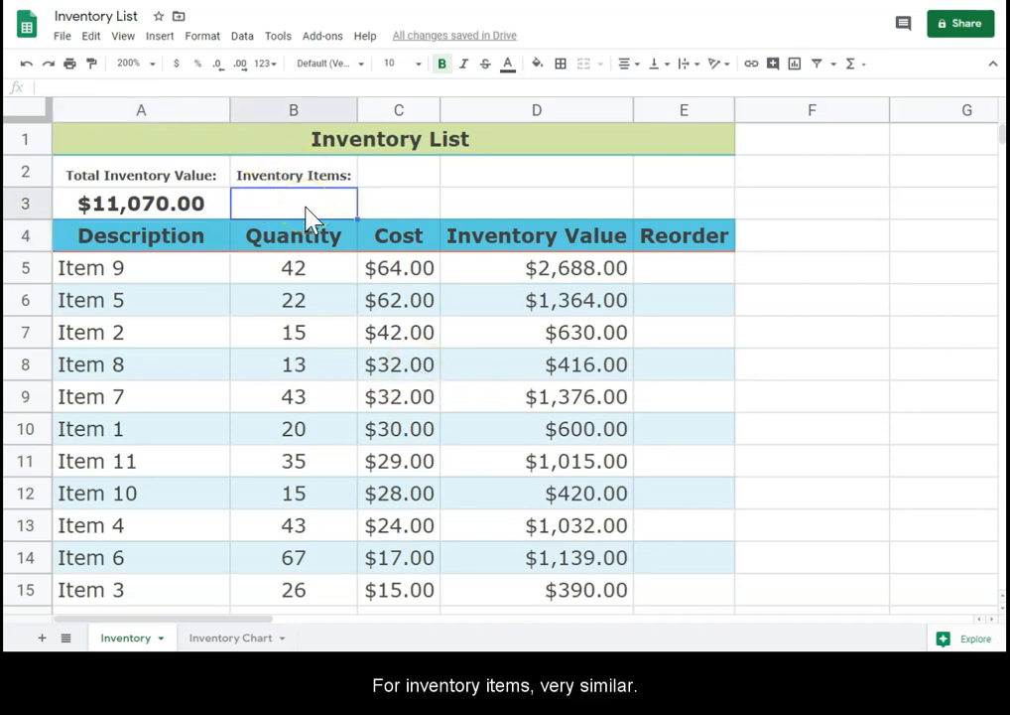
pyautogui.write('=su')
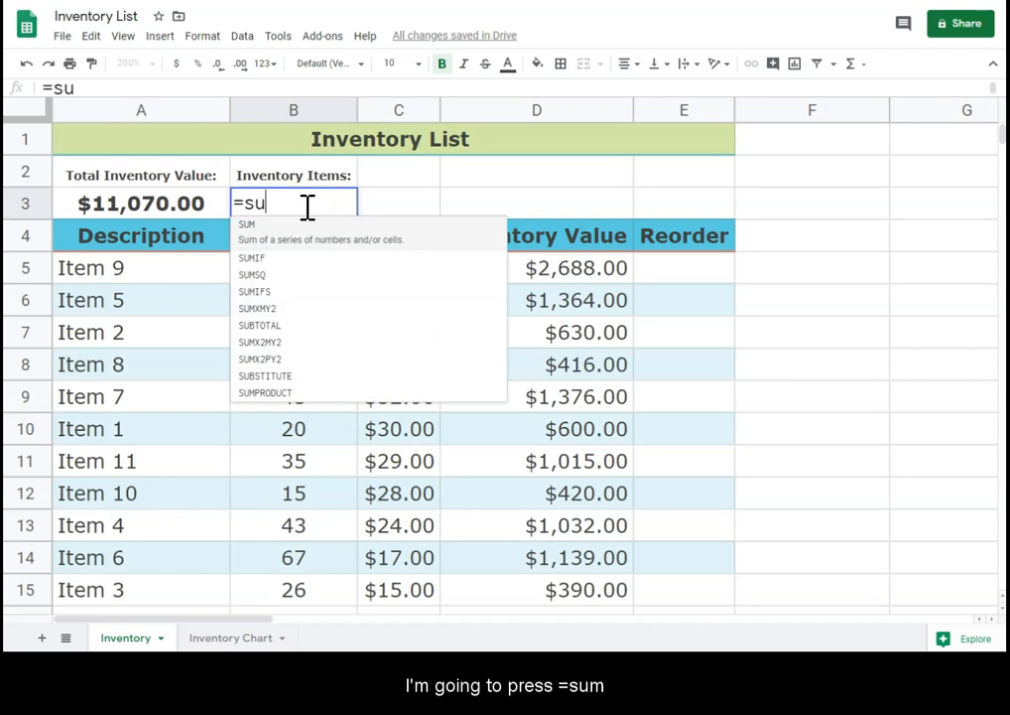
pyautogui.write('m(')
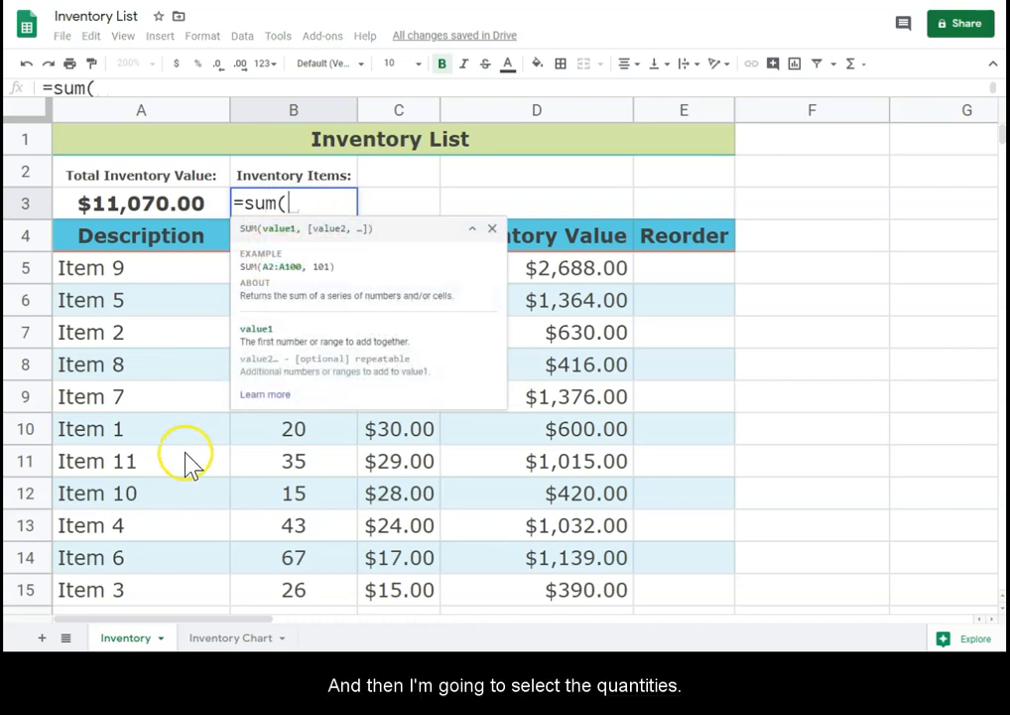
pyautogui.moveTo(285, 589); pyautogui.dragTo(307, 266)
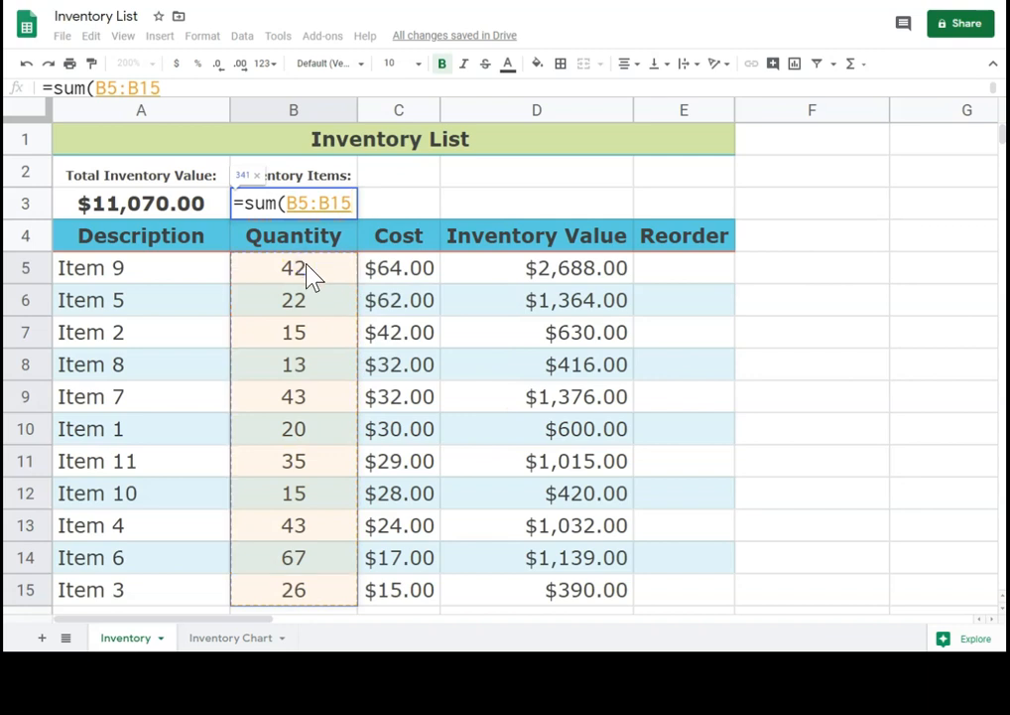
pyautogui.press('Return')
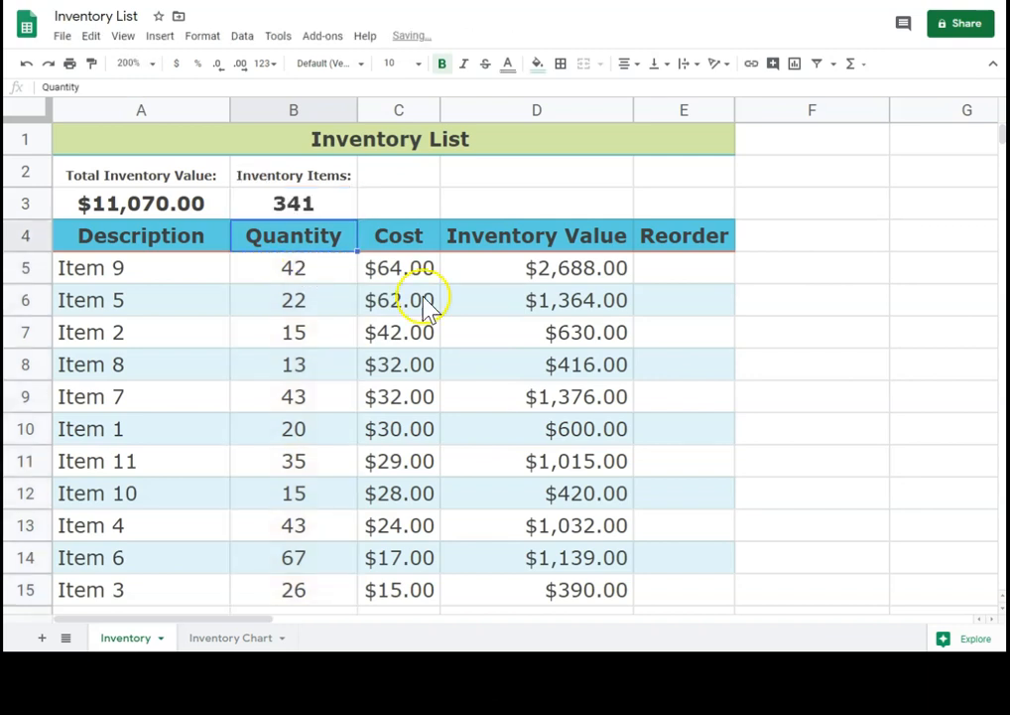
# Enter the formula =if(B5<20,"Reorder","") in E5, the first Reorder cell.
pyautogui.click(702, 279)
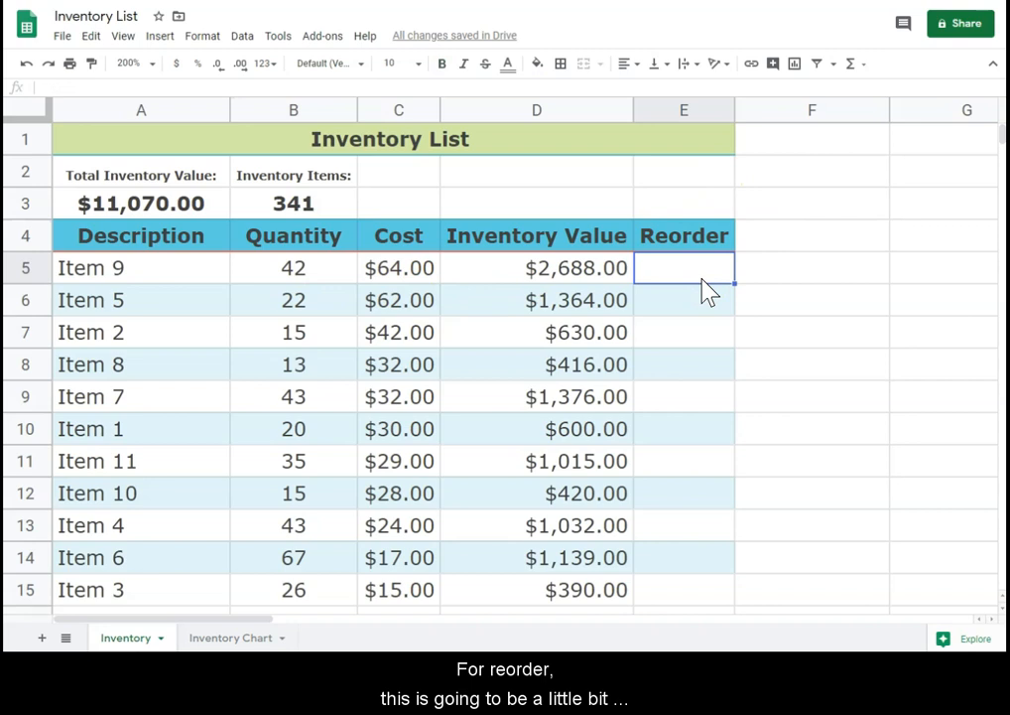
pyautogui.write('=i')
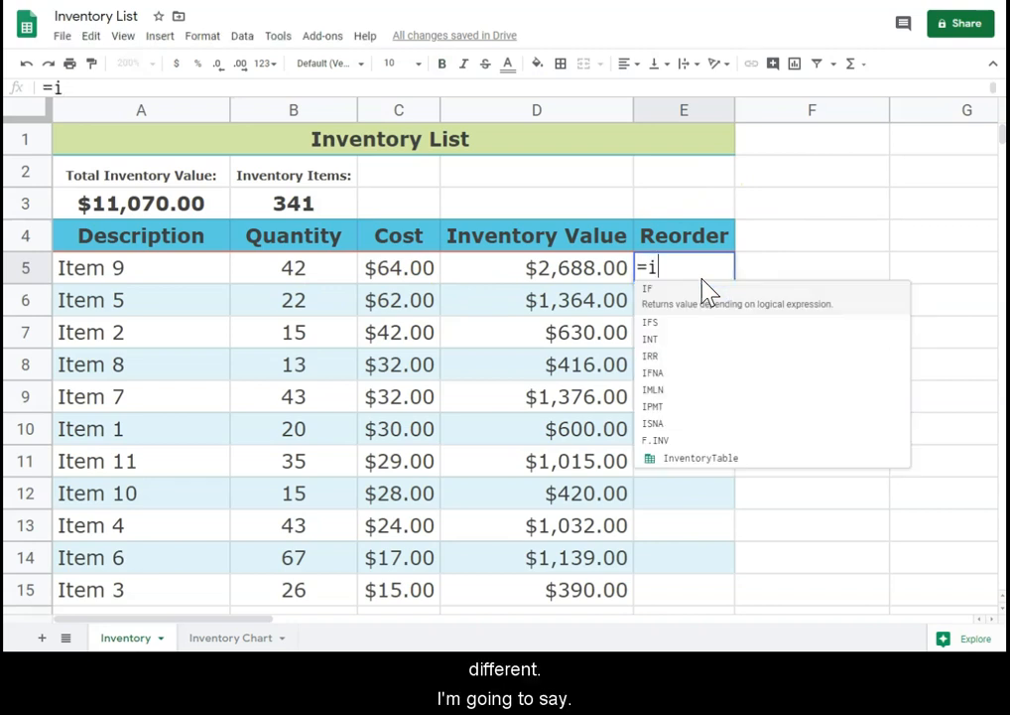
pyautogui.write('f(')
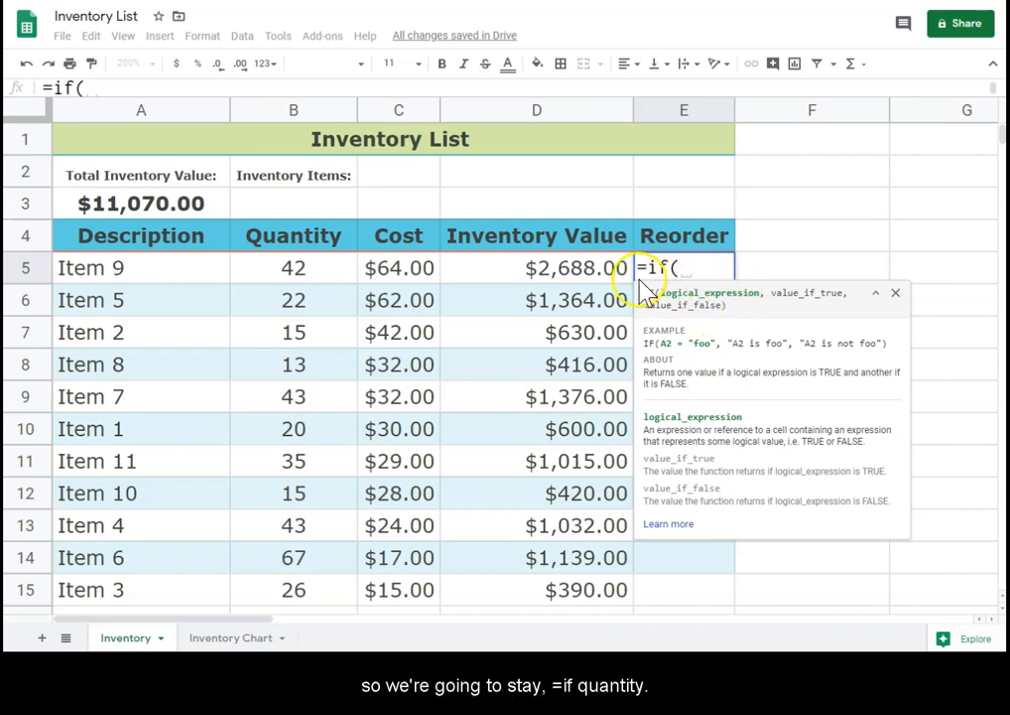
pyautogui.click(337, 275)
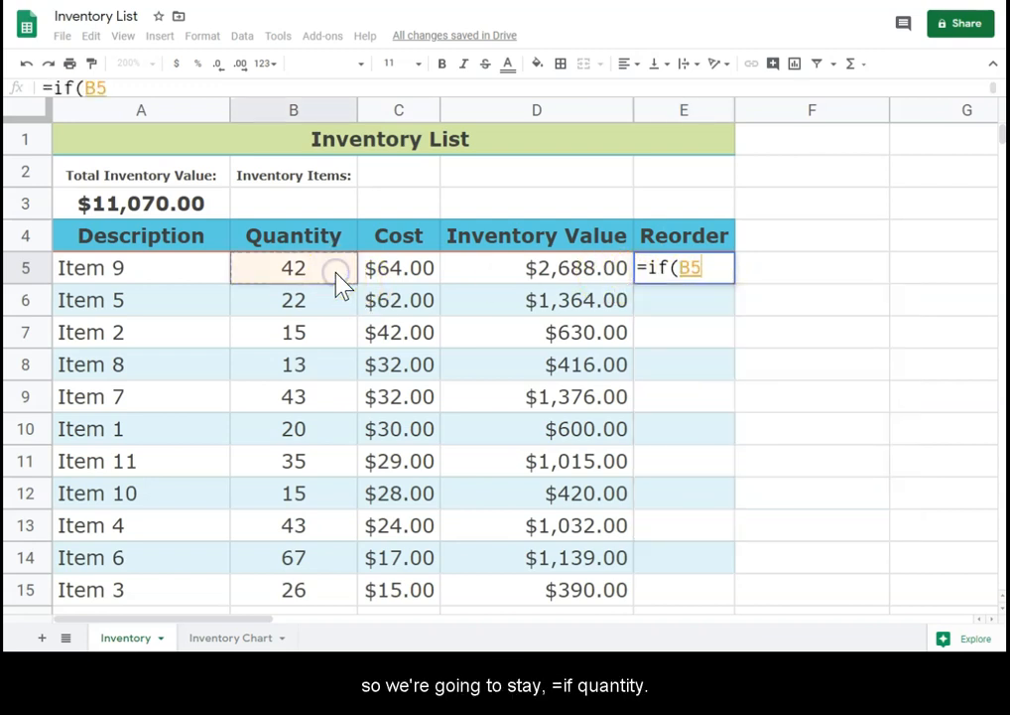
pyautogui.write('<')
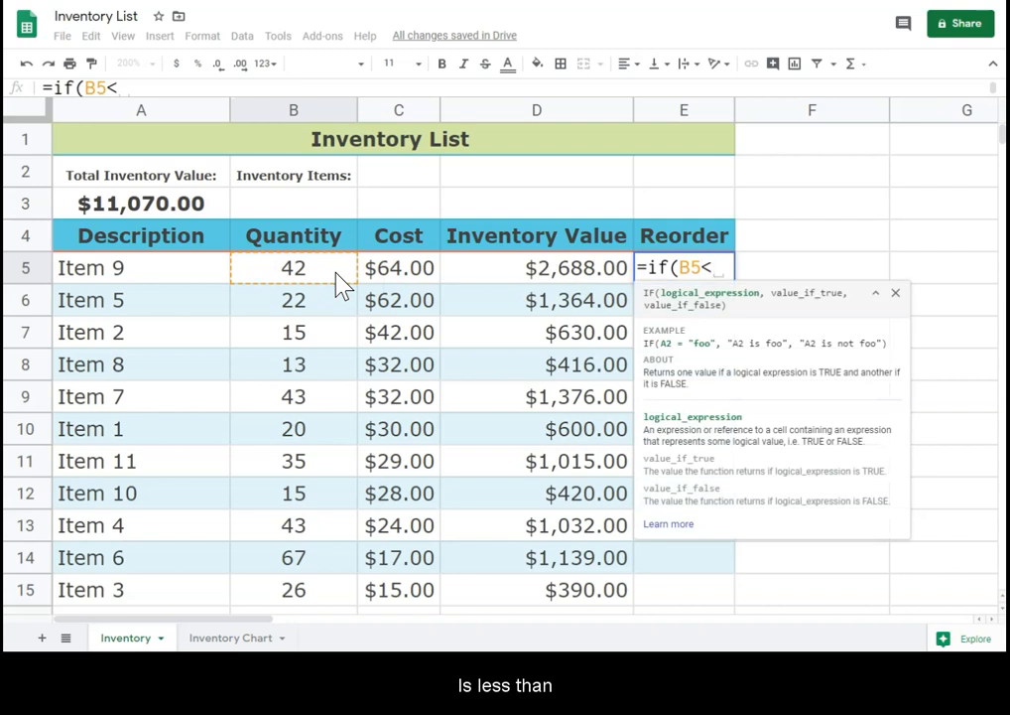
pyautogui.write('20')
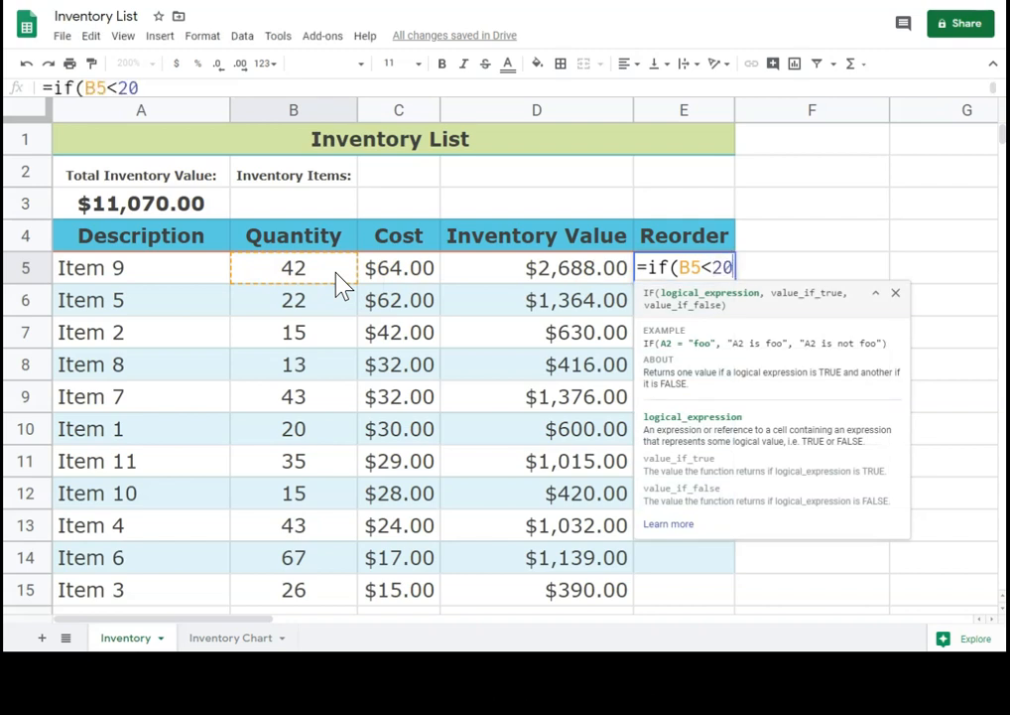
pyautogui.write(',"')
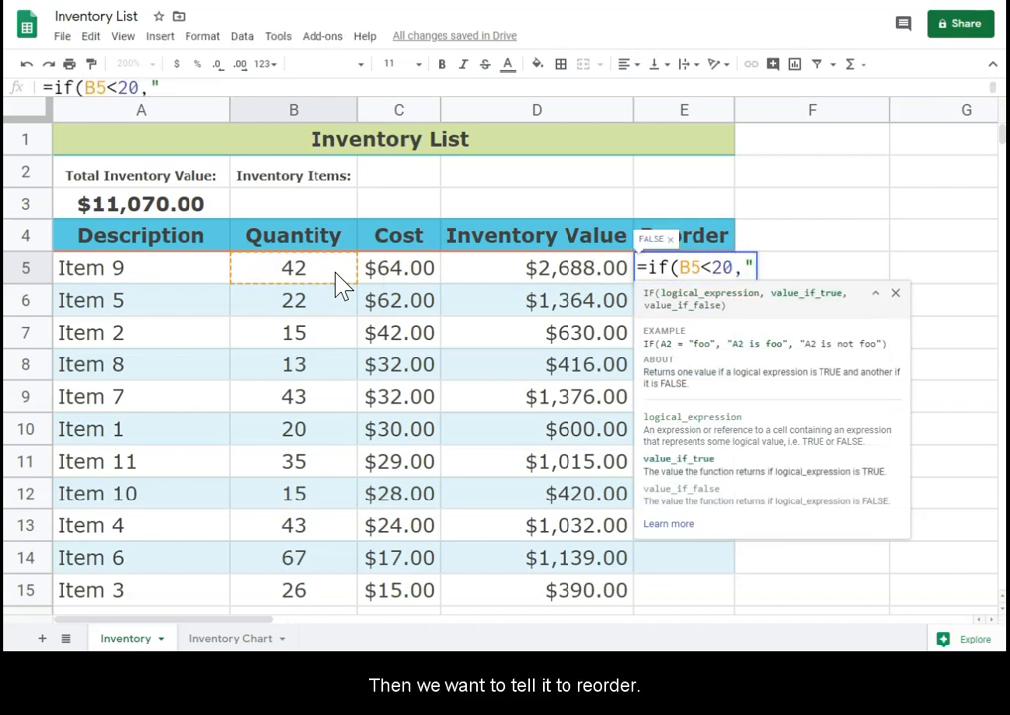
pyautogui.write('Reorder"m')
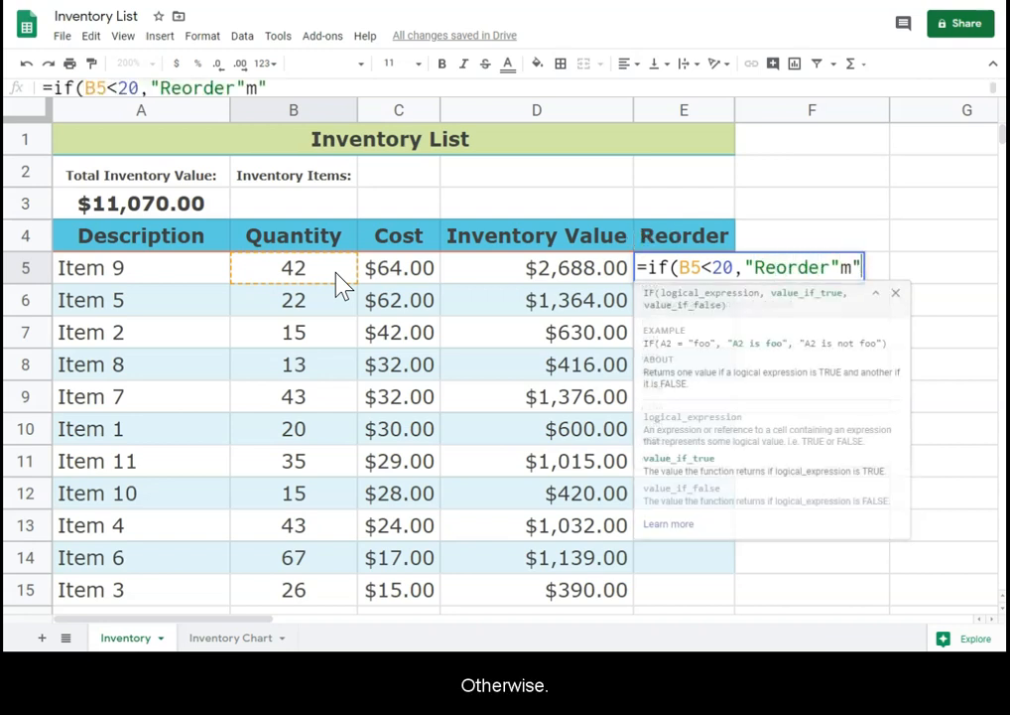
pyautogui.press('BackSpace')
pyautogui.write(',')
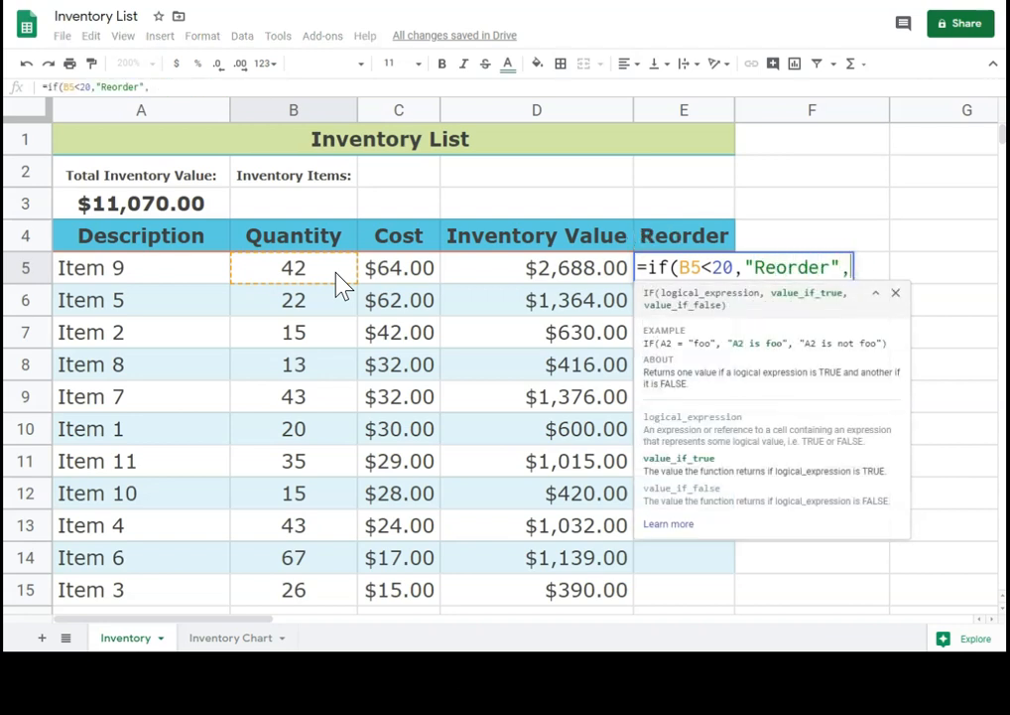
pyautogui.write('"")')
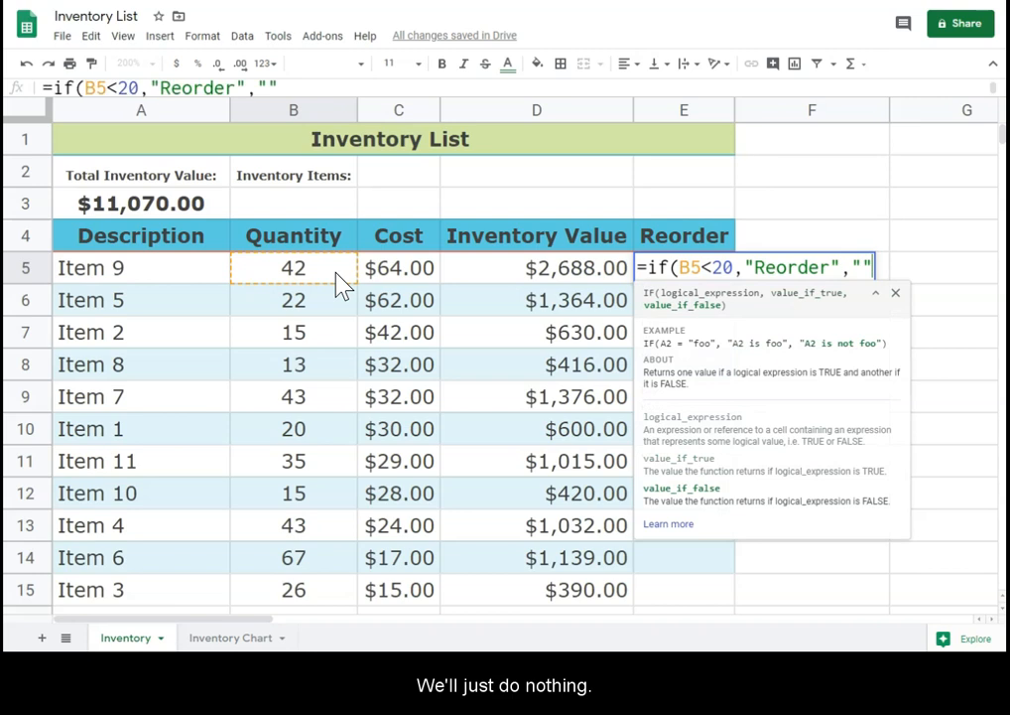
pyautogui.press('Return')
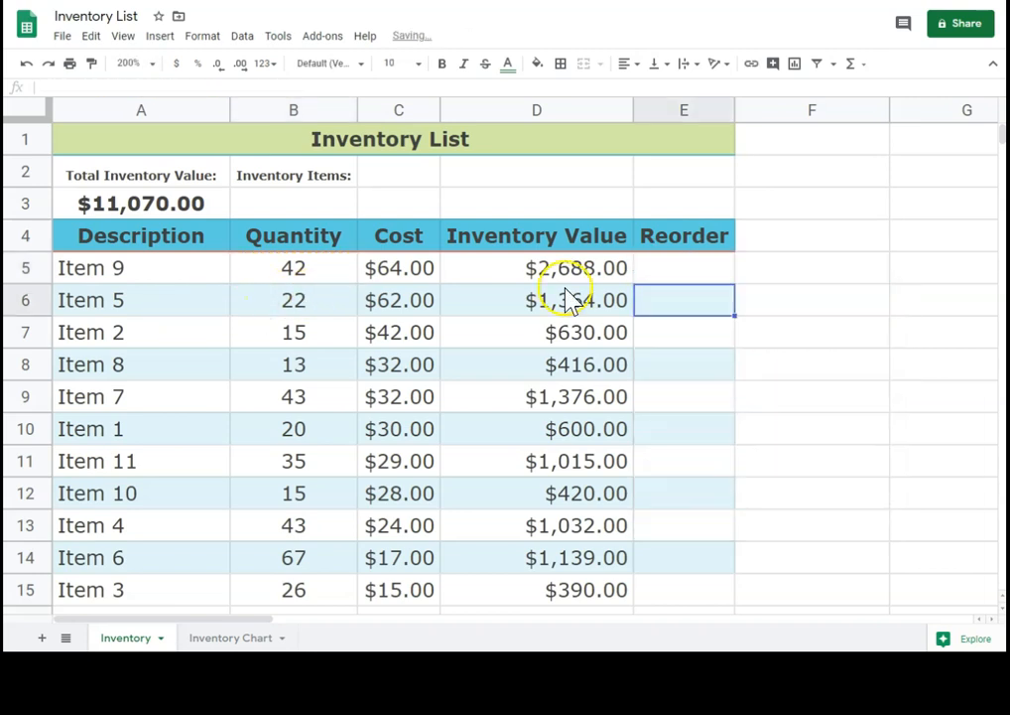
# Copy the reorder formula from E5 down through E15.
pyautogui.click(663, 243)
pyautogui.click(333, 272)
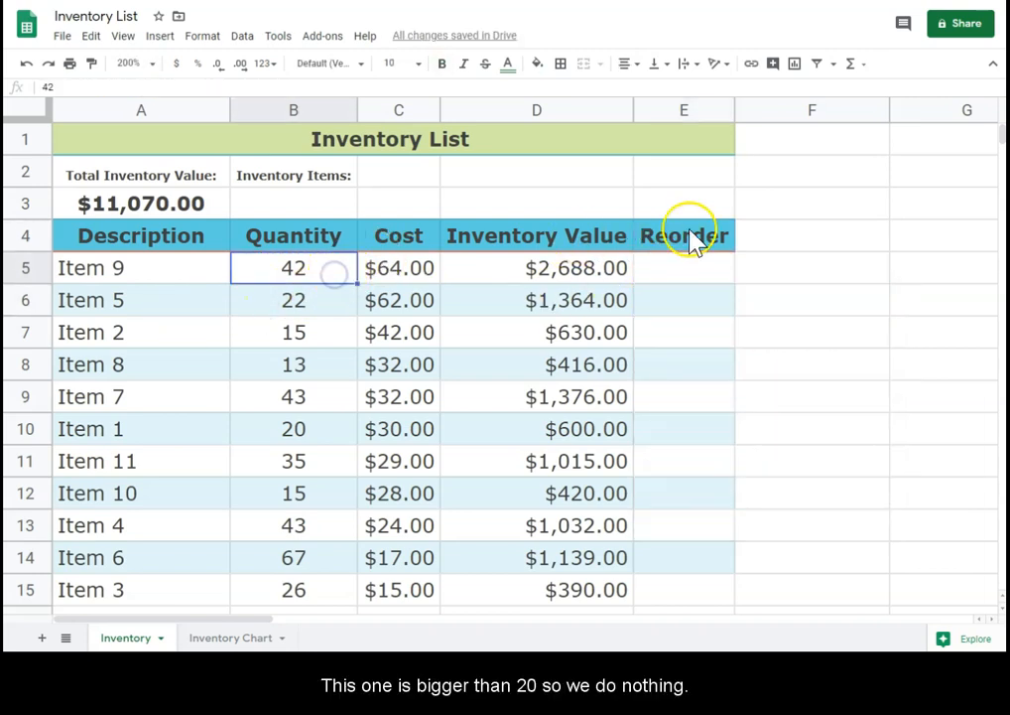
pyautogui.click(688, 266)
pyautogui.moveTo(735, 281); pyautogui.dragTo(724, 605)
# Check the Reorder cells of Item 2, Item 8 and Item 10 against their quantities.
pyautogui.click(689, 339)
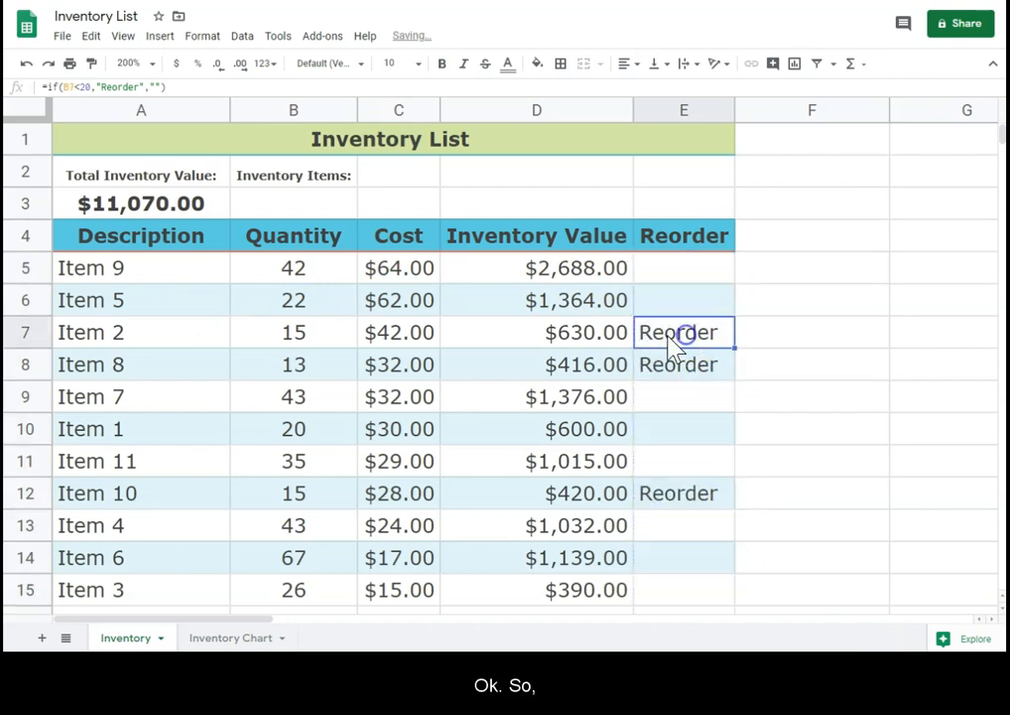
pyautogui.click(338, 339)
pyautogui.click(656, 363)
pyautogui.click(331, 363)
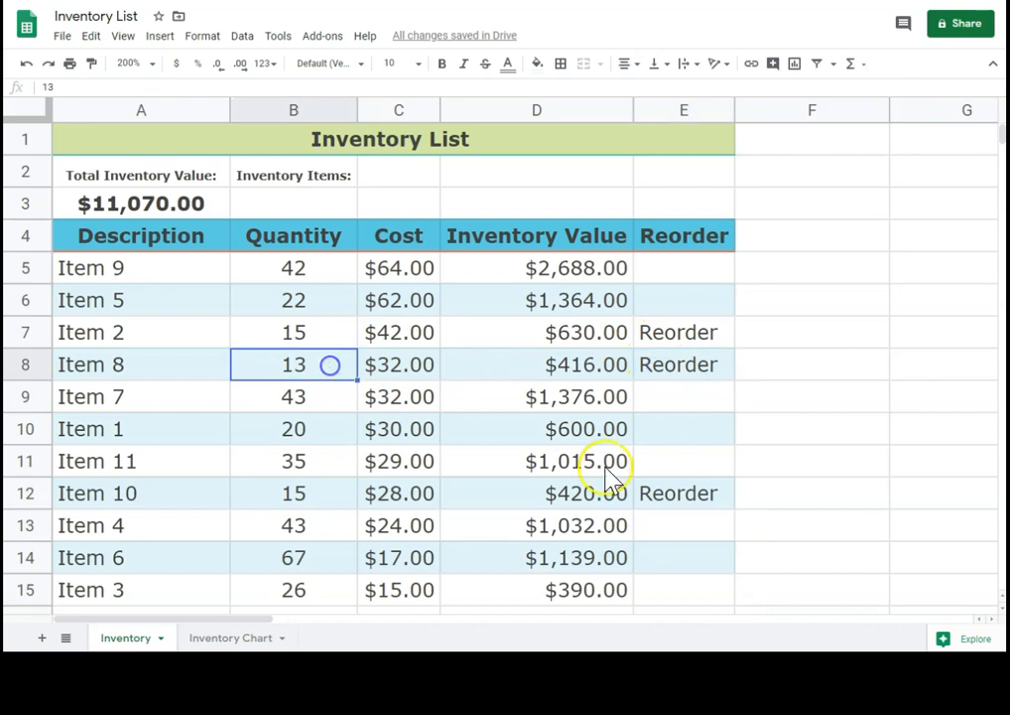
pyautogui.click(661, 491)
pyautogui.click(303, 496)
pyautogui.click(305, 496)
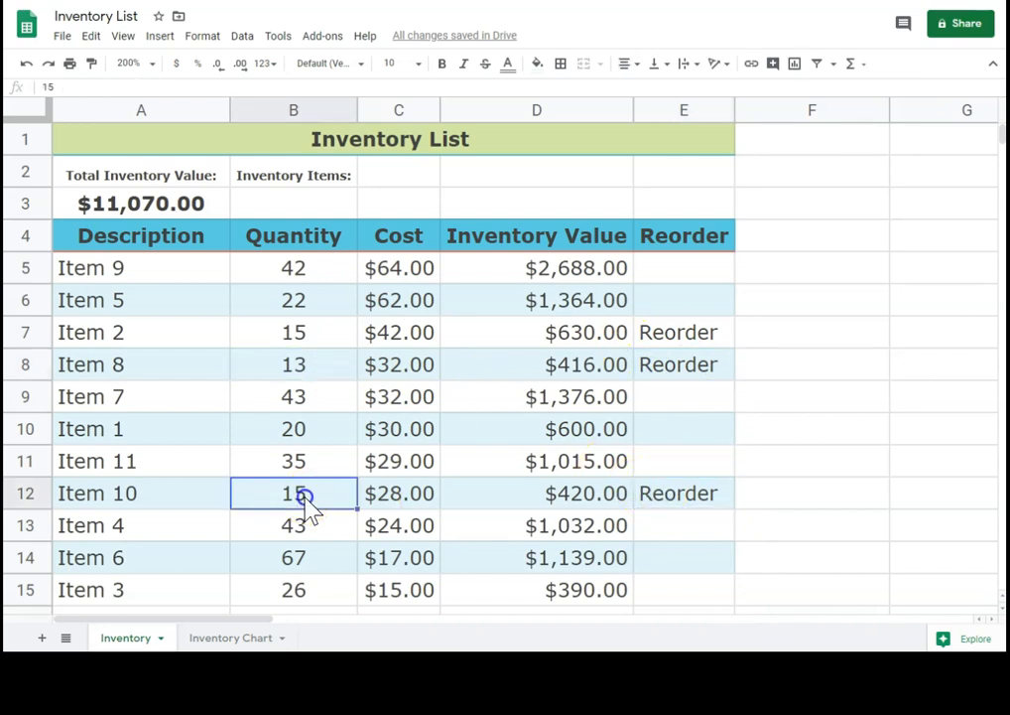
# Add a conditional format rule to the Reorder cells E5:E15 for text containing "Reorder".
pyautogui.click(685, 276)
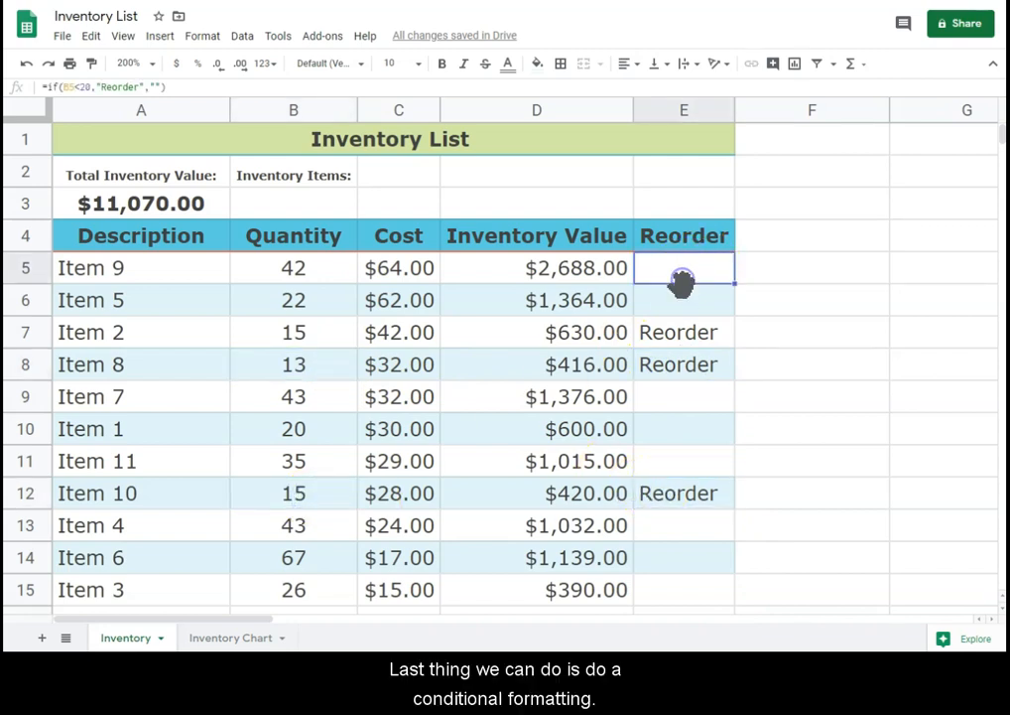
pyautogui.moveTo(693, 281); pyautogui.dragTo(698, 592)
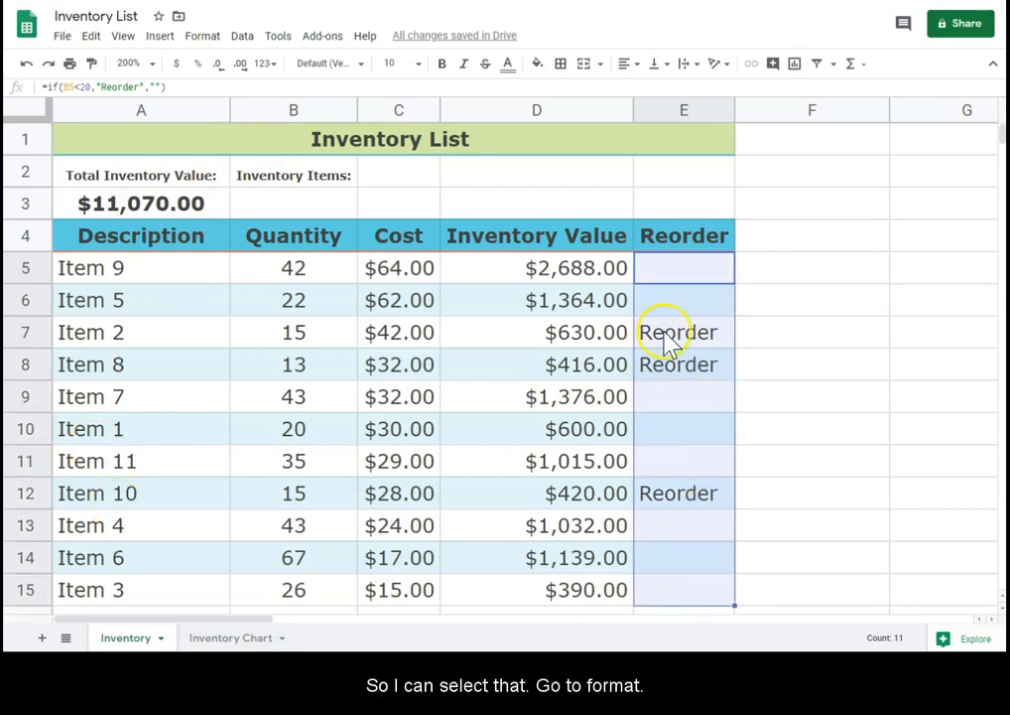
pyautogui.click(203, 37)
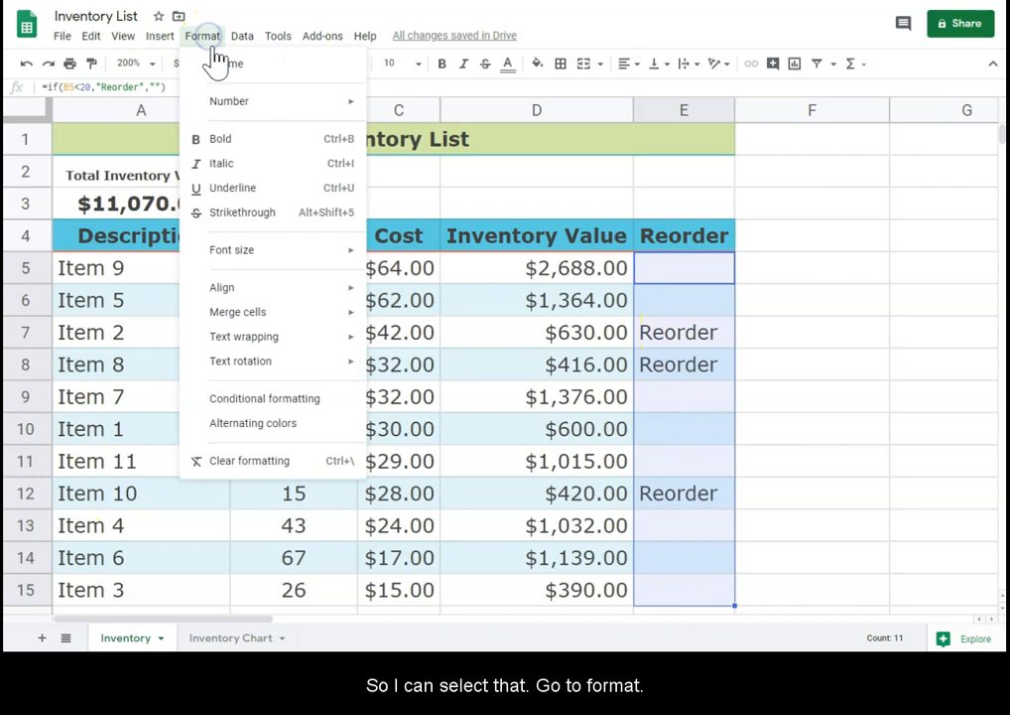
pyautogui.click(266, 399)
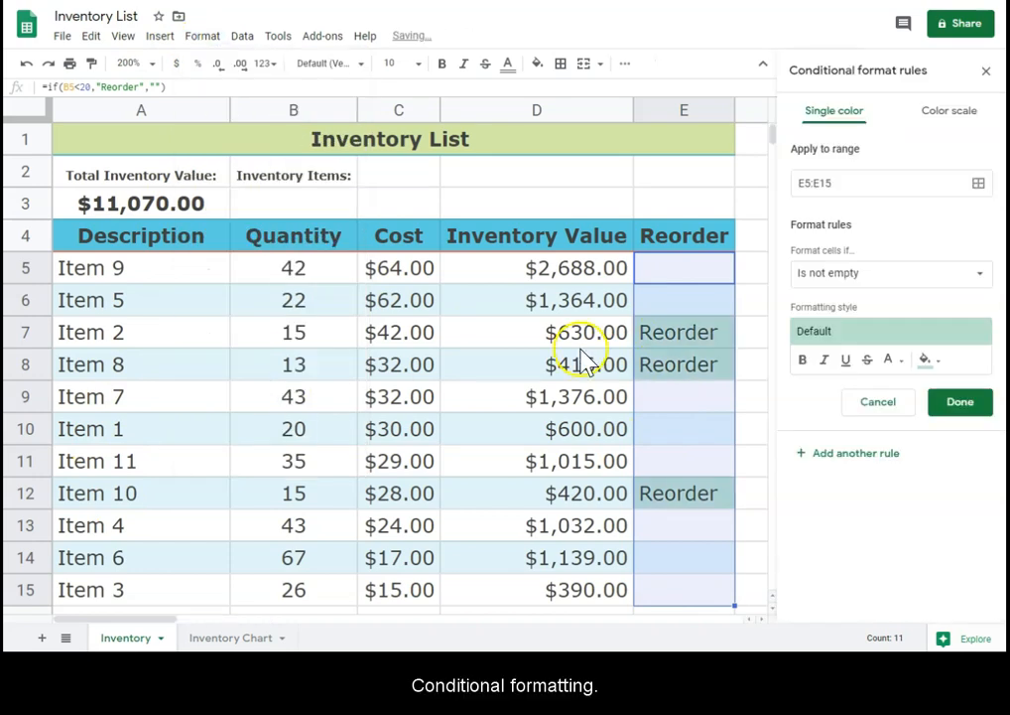
pyautogui.click(964, 279)
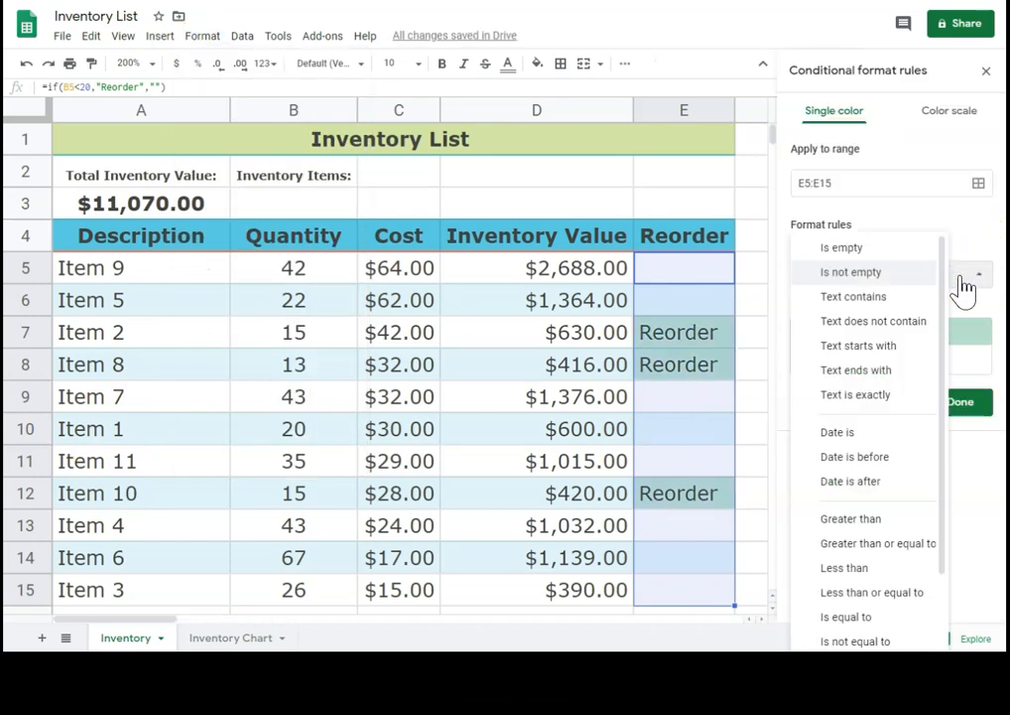
pyautogui.click(874, 296)
pyautogui.click(865, 306)
pyautogui.write('Reord')
pyautogui.press('BackSpace')
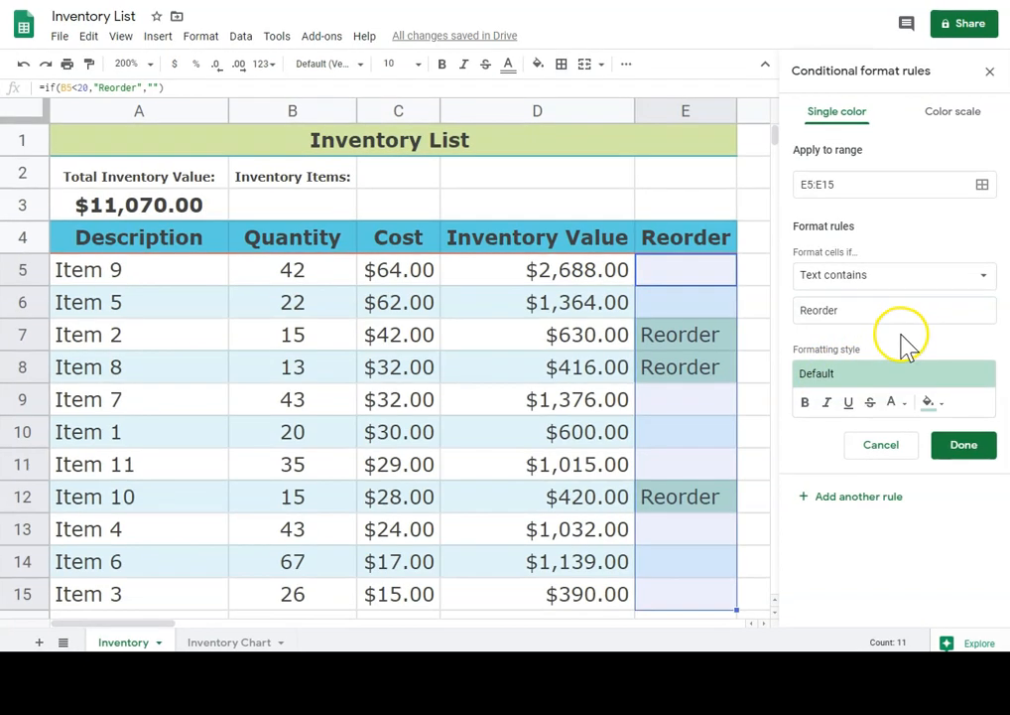
# Try a dark purple fill for the rule, and replace it with the preset style of red text without fill.
pyautogui.click(938, 404)
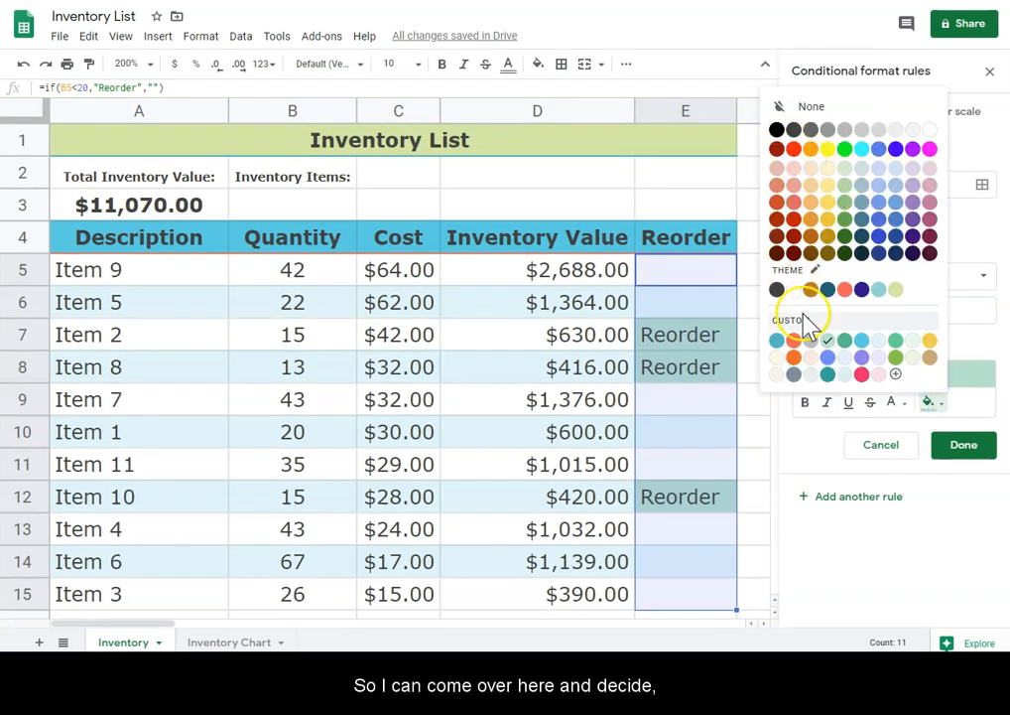
pyautogui.click(860, 289)
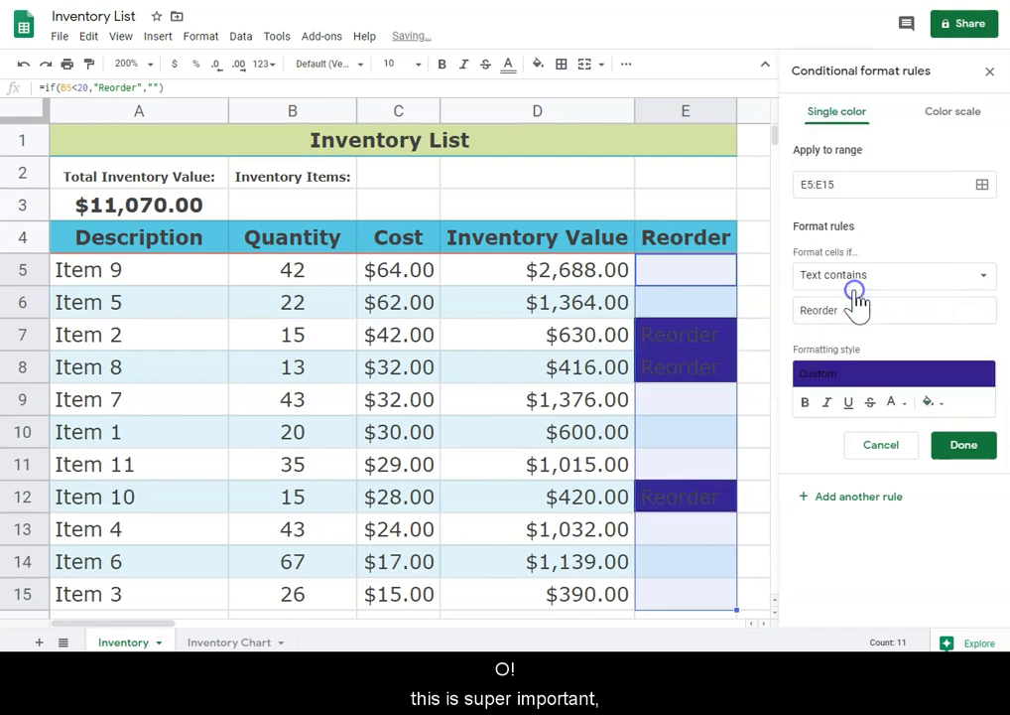
pyautogui.click(939, 381)
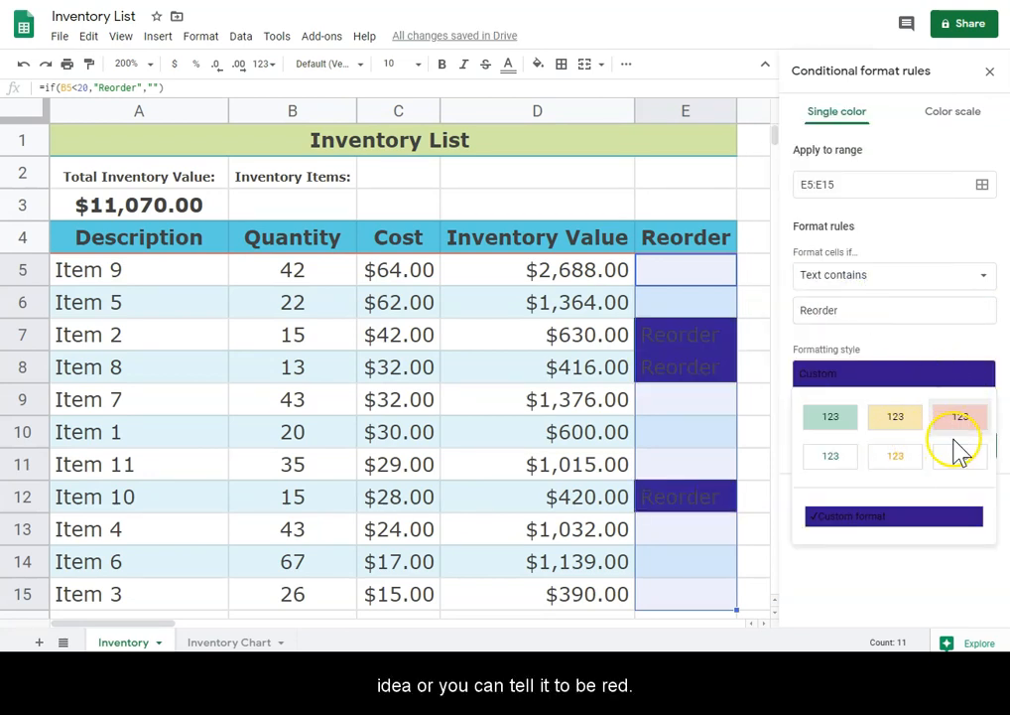
pyautogui.click(956, 448)
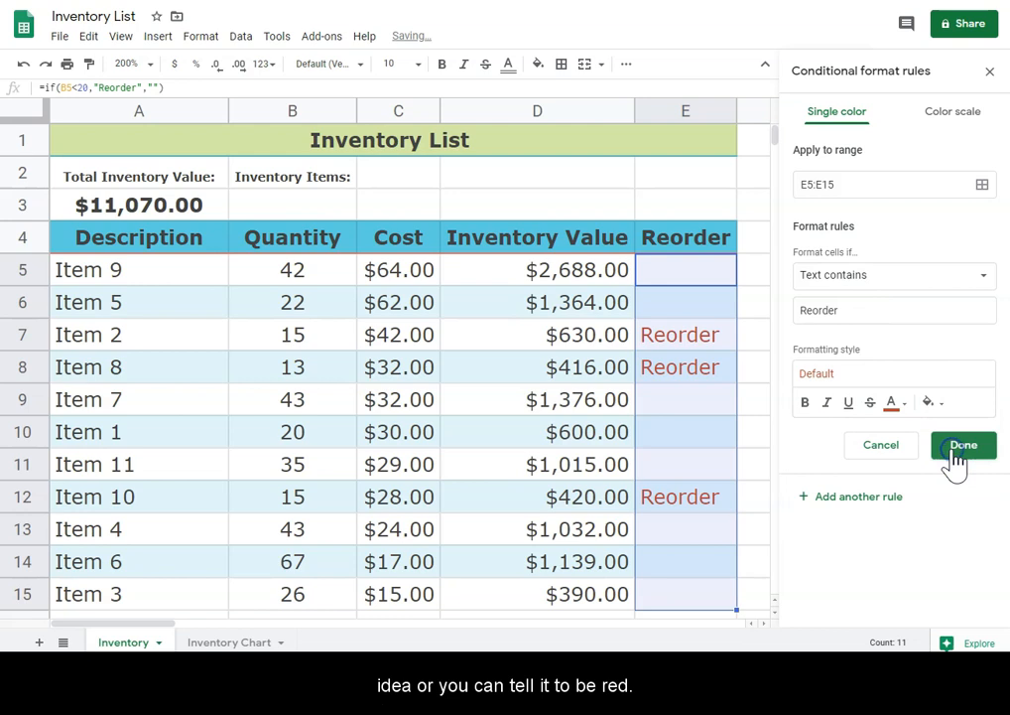
# Review the IF formula in the first Reorder cell E5 and the SUM formula behind Total Inventory Value in A3.
pyautogui.click(652, 462)
pyautogui.click(723, 552)
pyautogui.click(695, 281)
pyautogui.moveTo(695, 282); pyautogui.dragTo(707, 594)
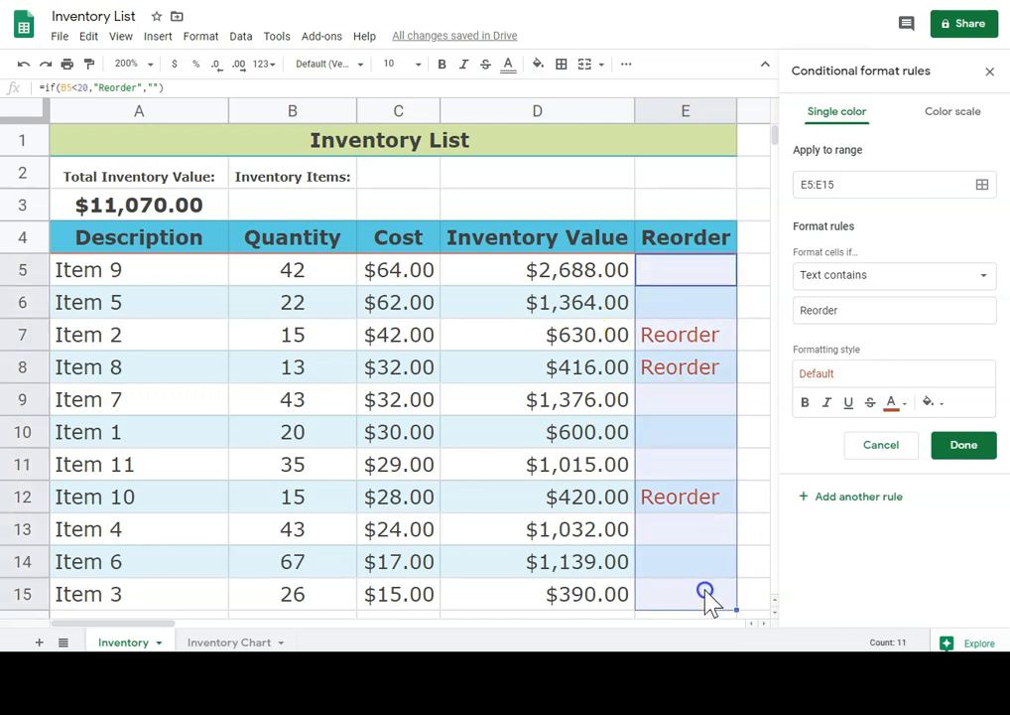
pyautogui.click(664, 281)
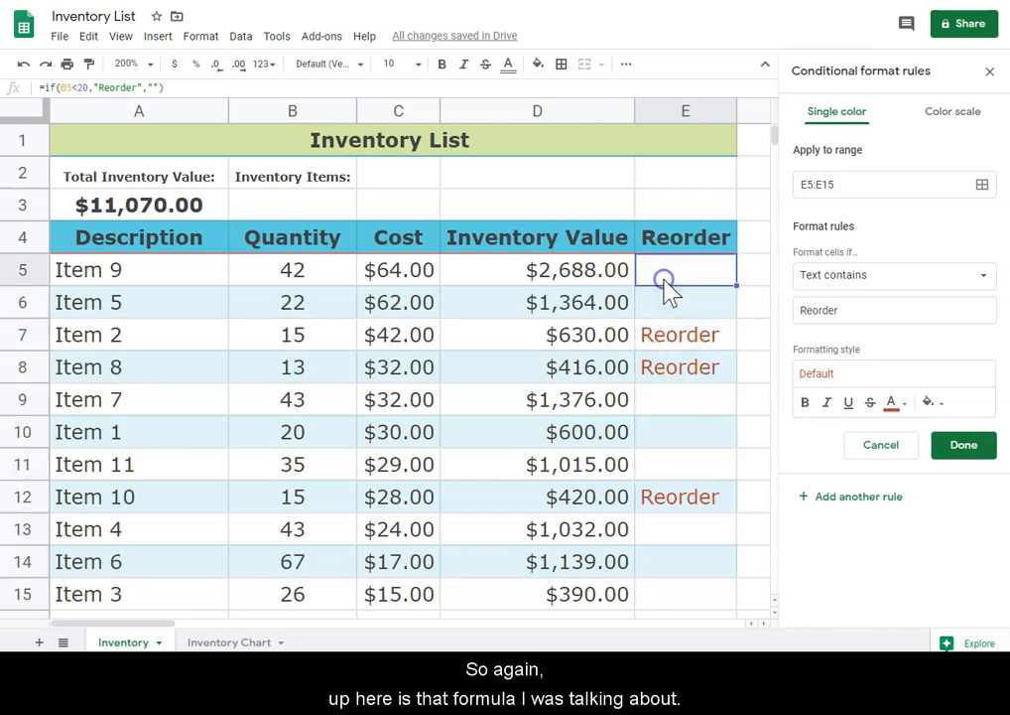
pyautogui.click(36, 92)
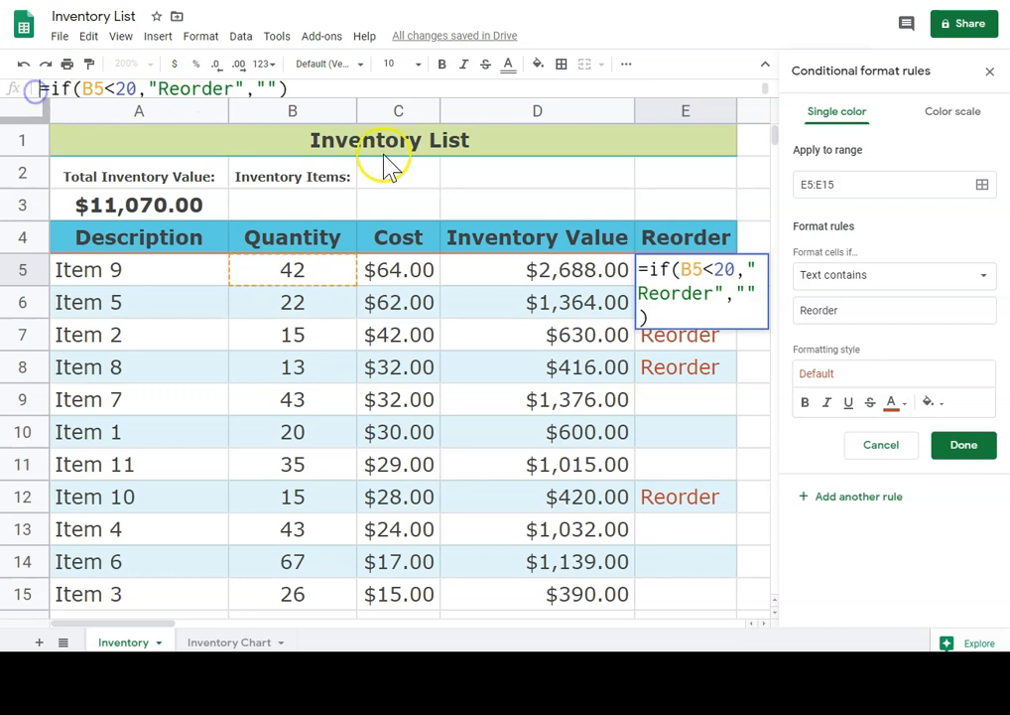
pyautogui.press('Return')
pyautogui.click(176, 206)
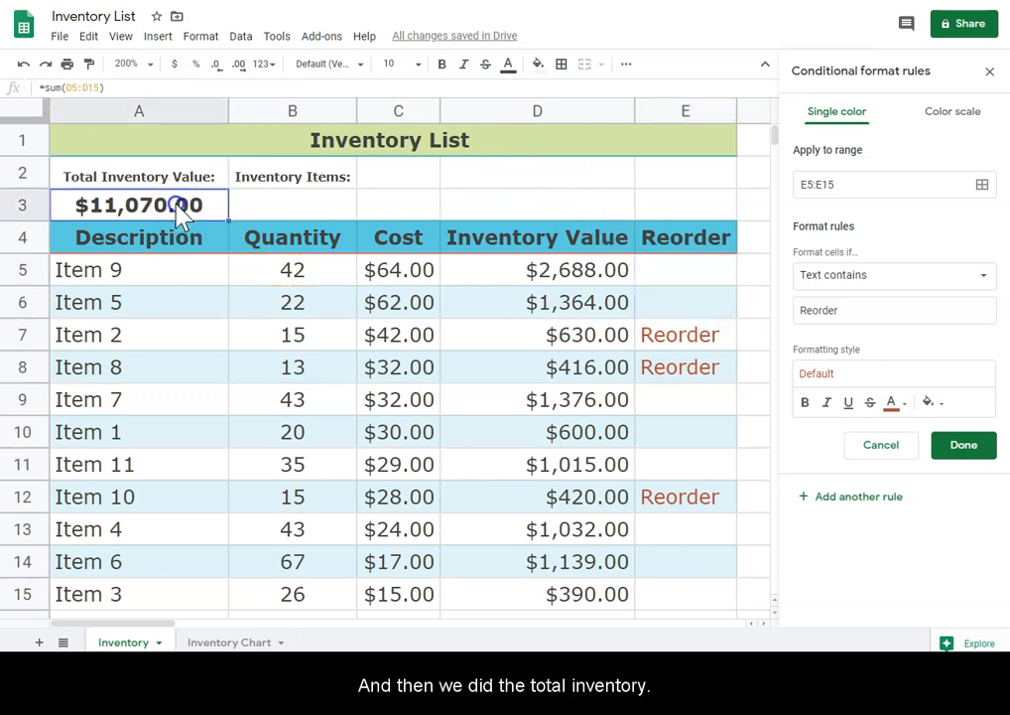
pyautogui.click(129, 88)
pyautogui.click(198, 205)
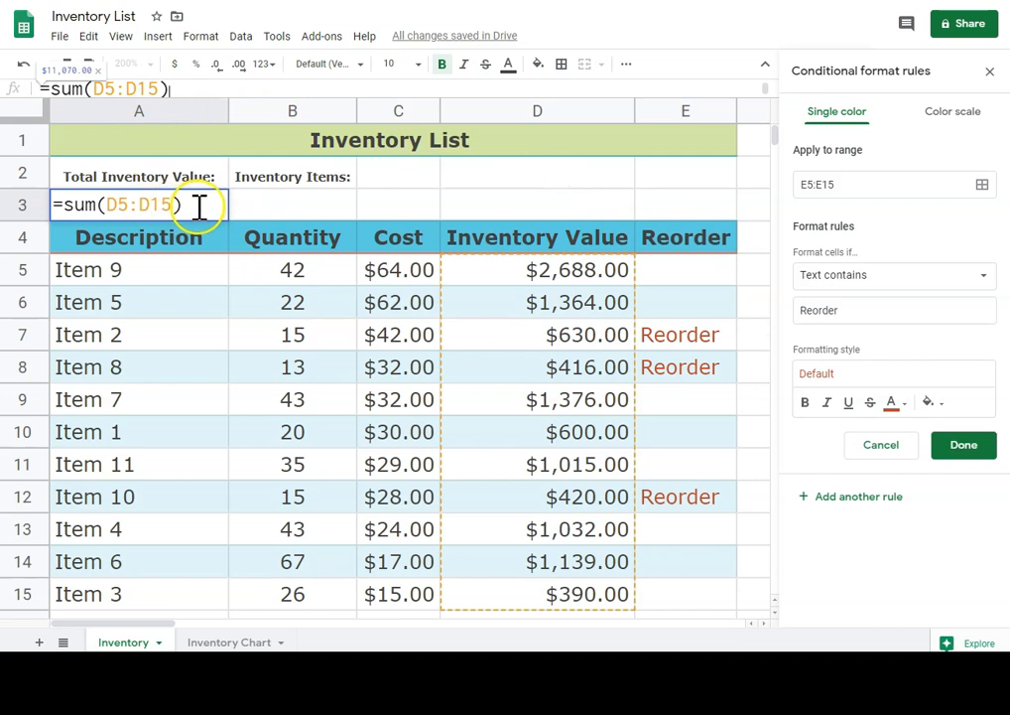
pyautogui.press('Return')
# Count the item descriptions A5:A15 with a COUNTA formula in B3, and close the conditional format rules.
pyautogui.click(297, 203)
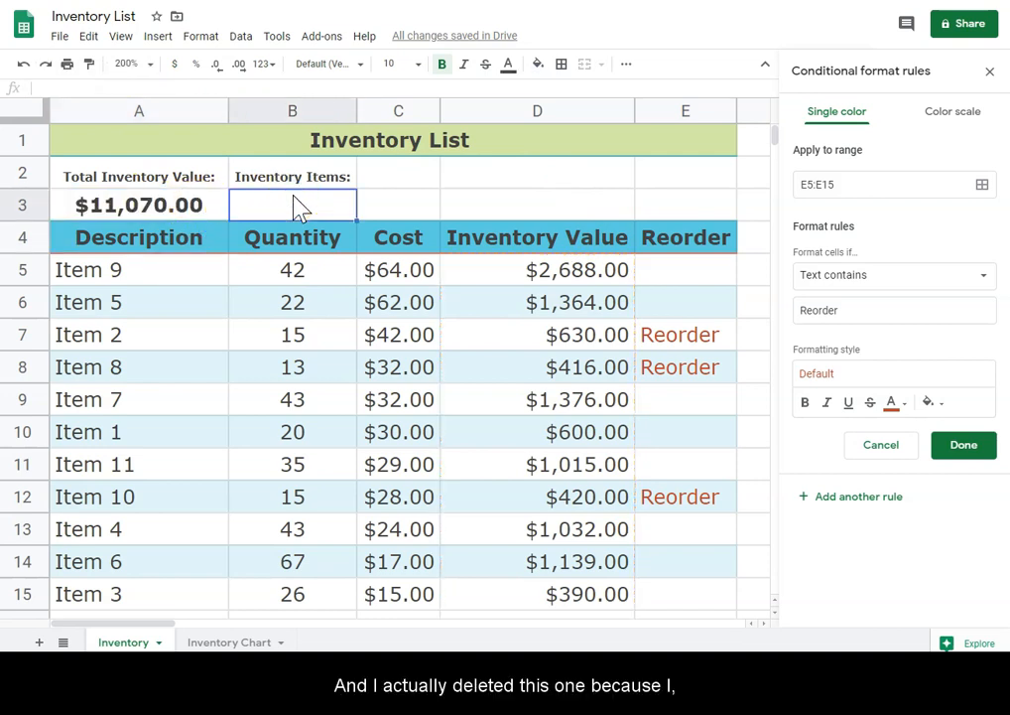
pyautogui.write('=count')
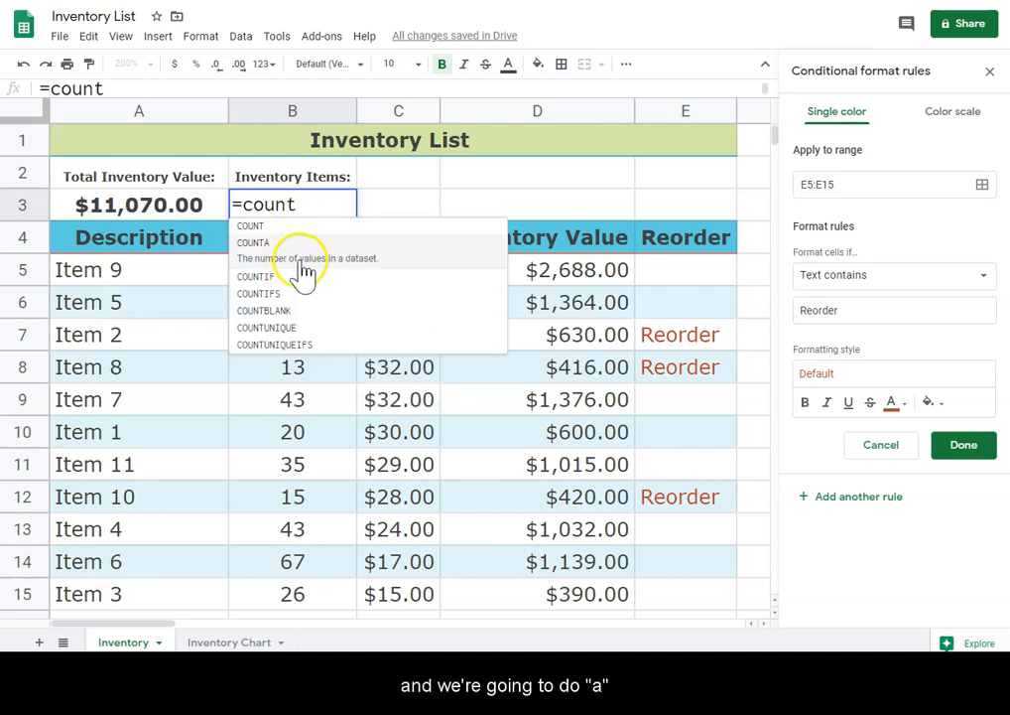
pyautogui.write('a(')
pyautogui.moveTo(174, 285); pyautogui.dragTo(162, 592)
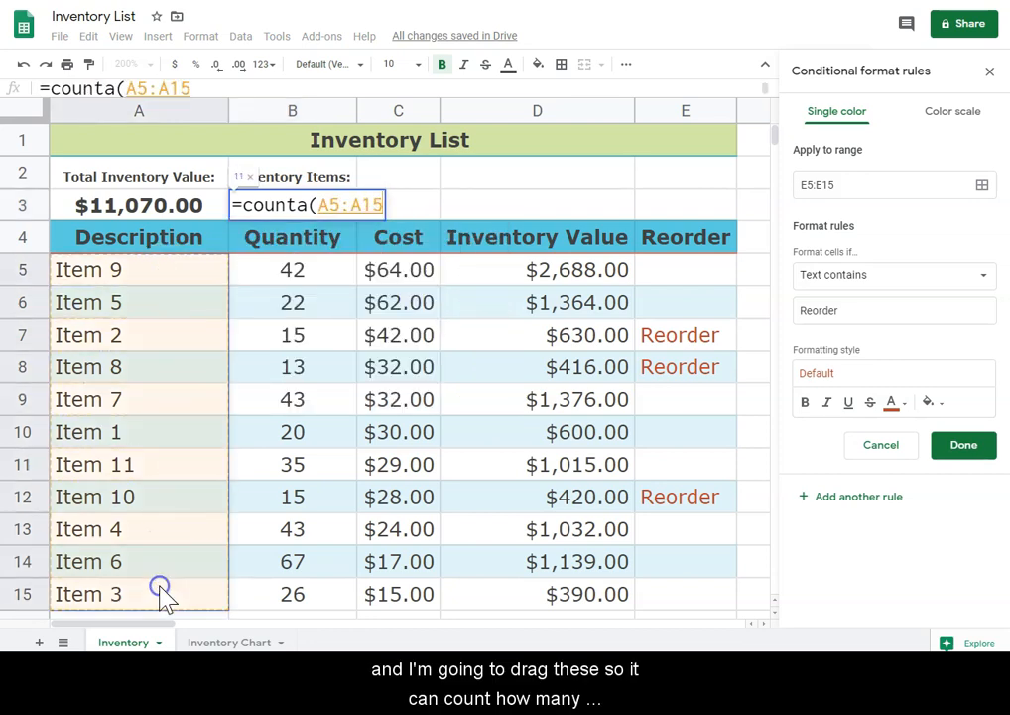
pyautogui.press('Return')
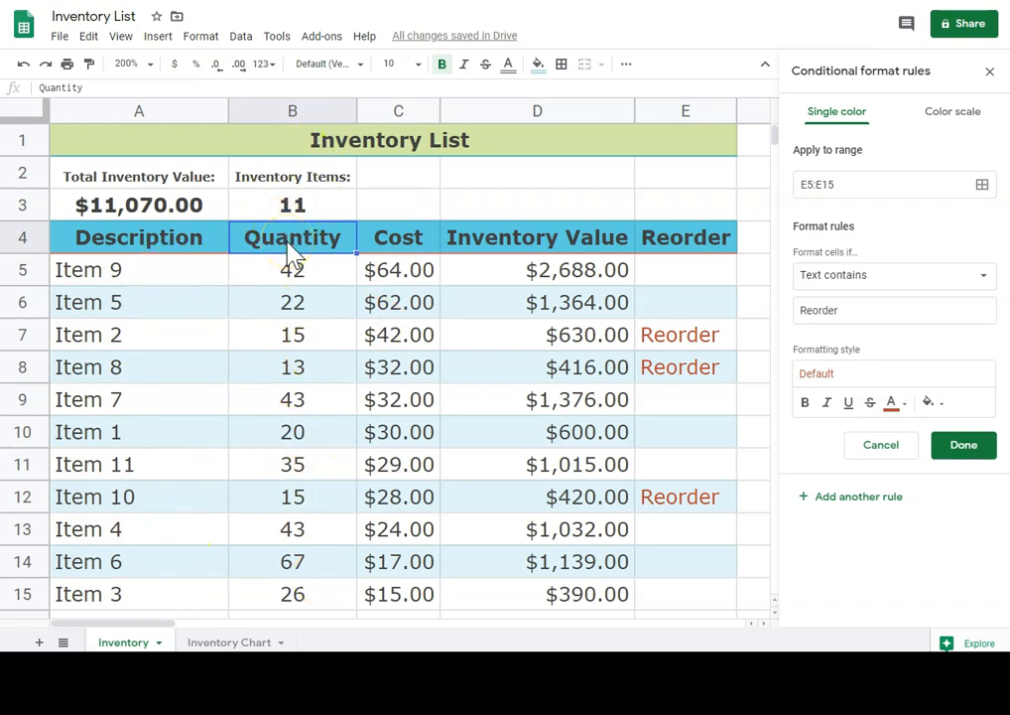
pyautogui.click(989, 70)
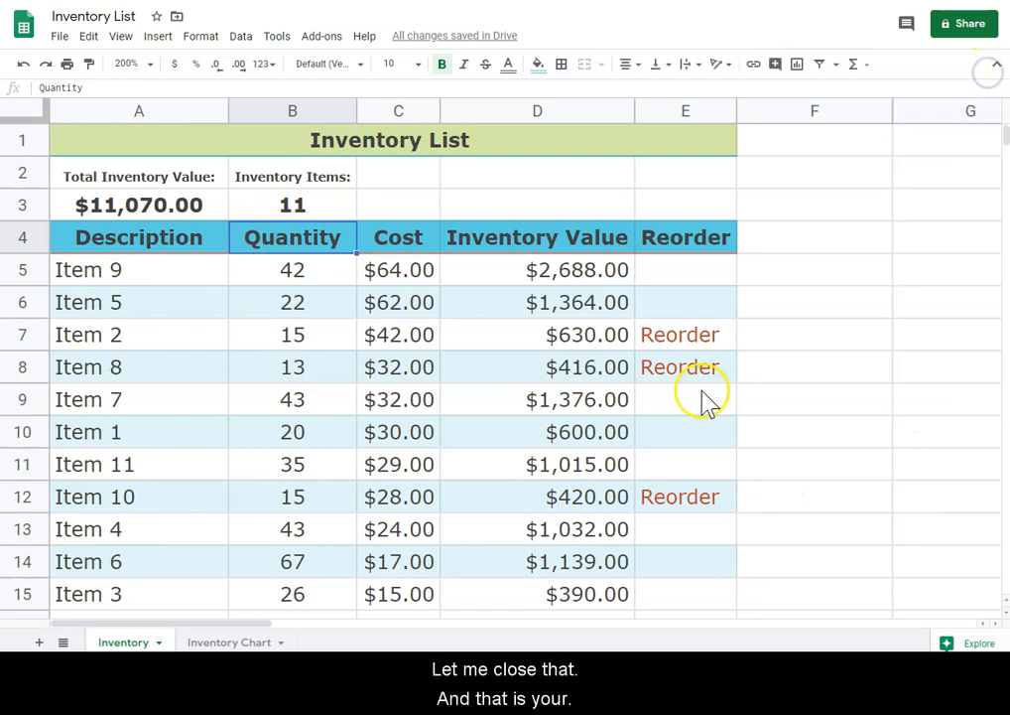
# Look over the finished inventory list, checking the Reorder column's cells and the summary values in row 3.
pyautogui.scroll(-1, 704, 402)
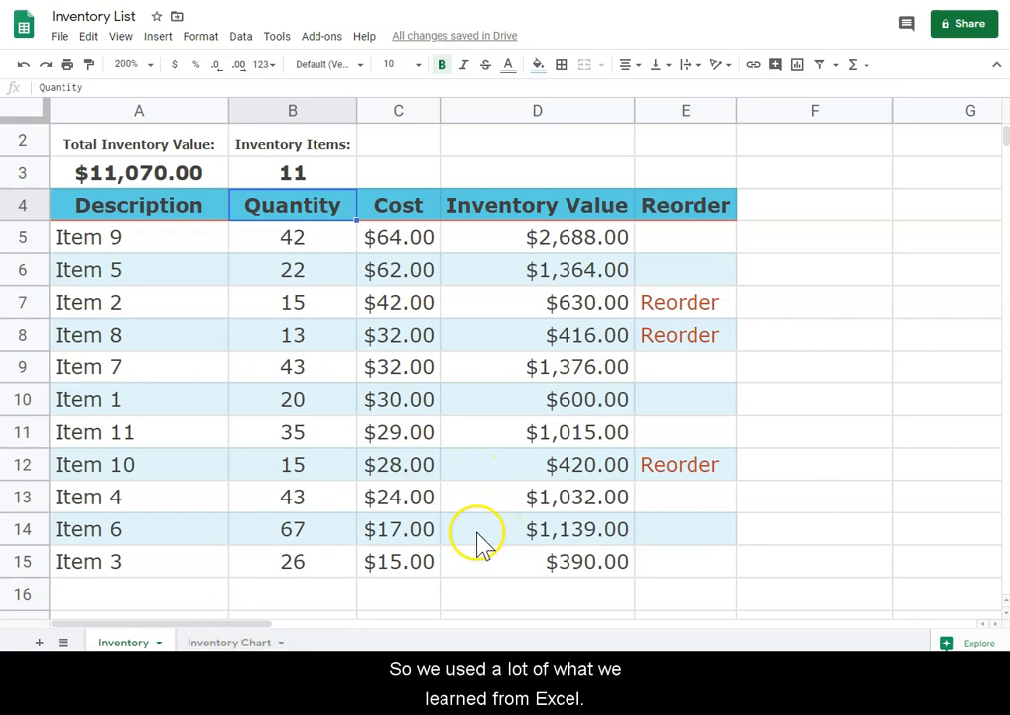
pyautogui.click(695, 310)
pyautogui.click(681, 334)
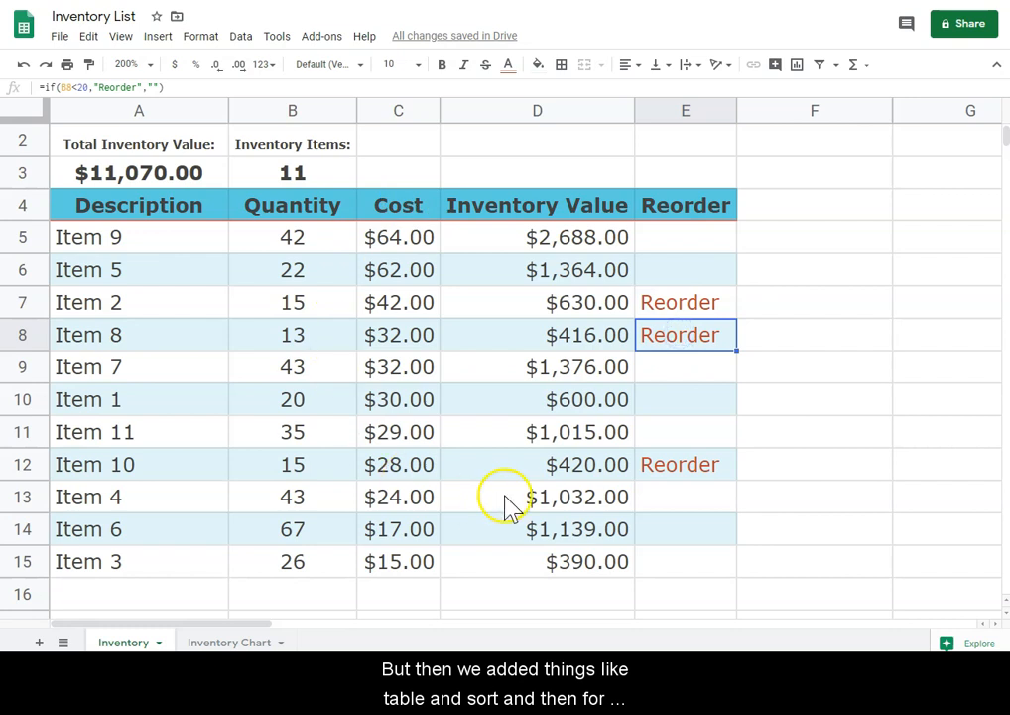
pyautogui.click(272, 171)
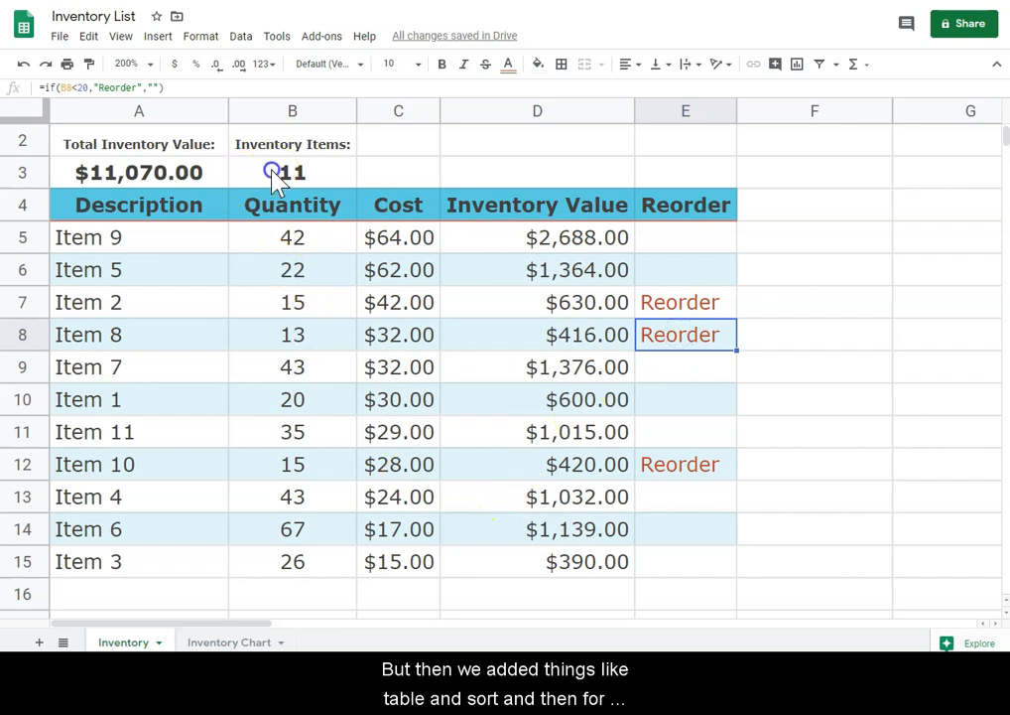
pyautogui.click(210, 164)
pyautogui.moveTo(699, 306); pyautogui.dragTo(698, 544)
pyautogui.click(671, 239)
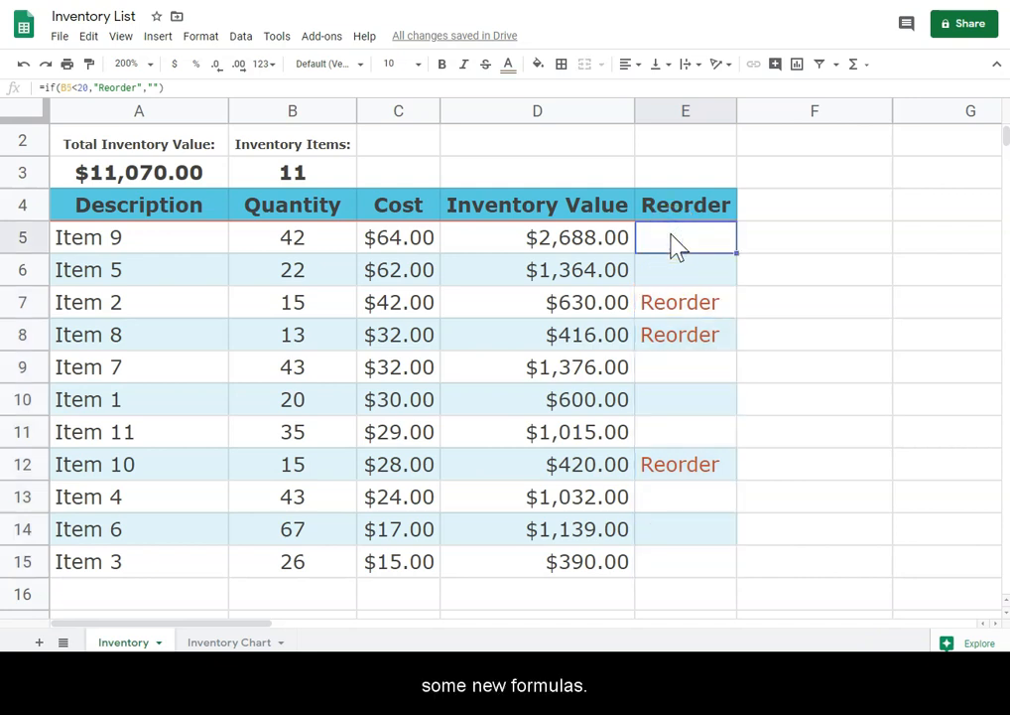